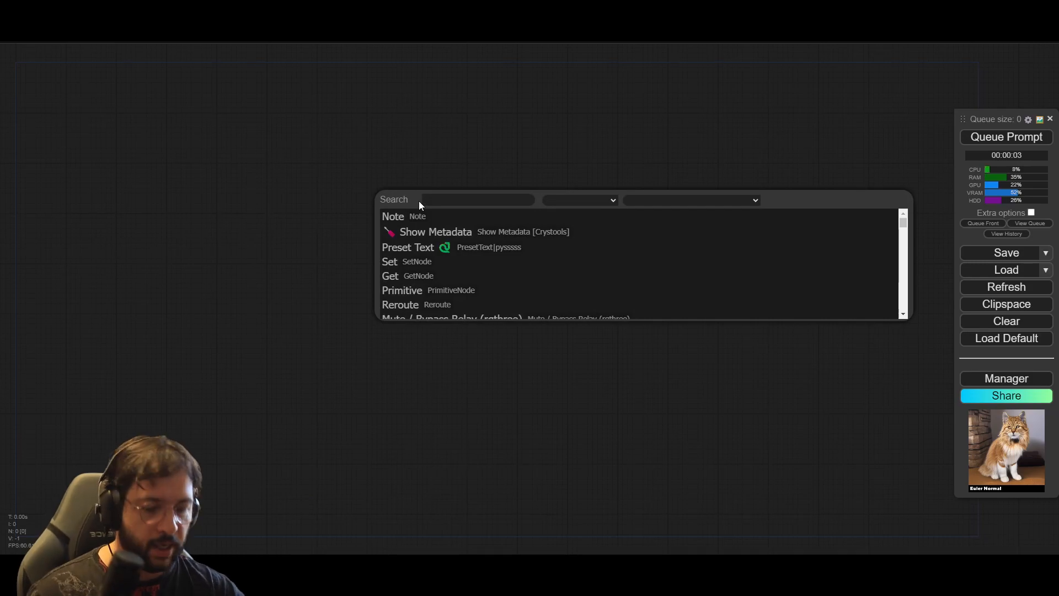
Step: Add a KSampler node and position it near the middle of the canvas
text(ksa)
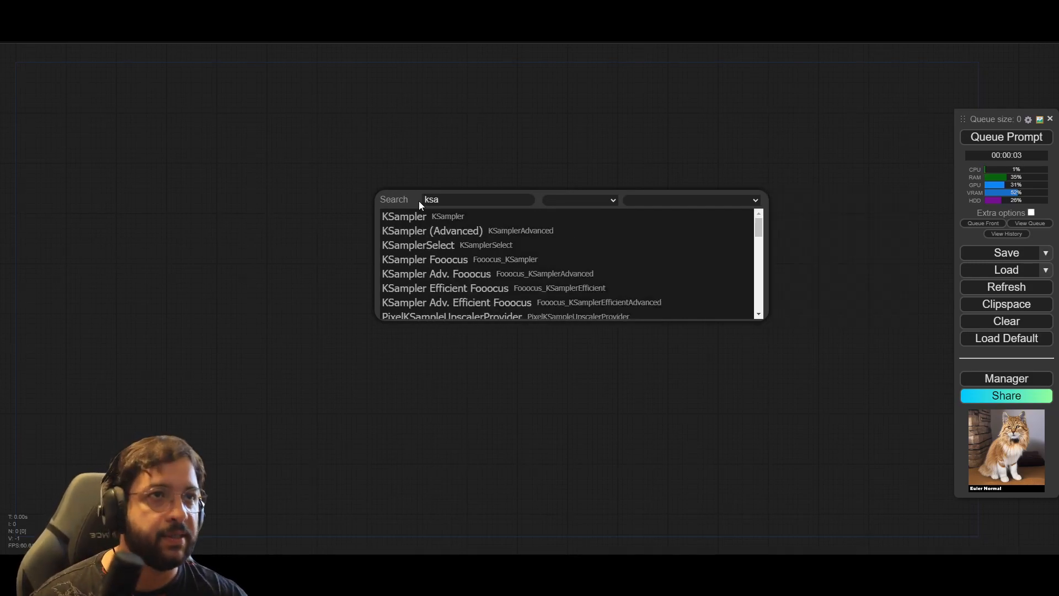
click(460, 220)
drag(466, 193, 432, 198)
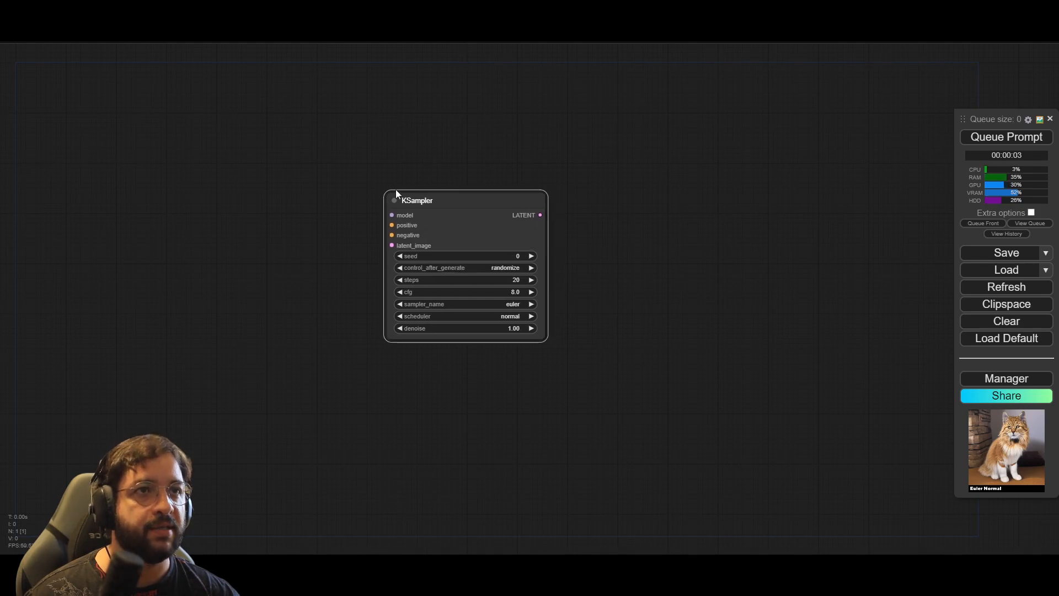
drag(341, 173, 381, 187)
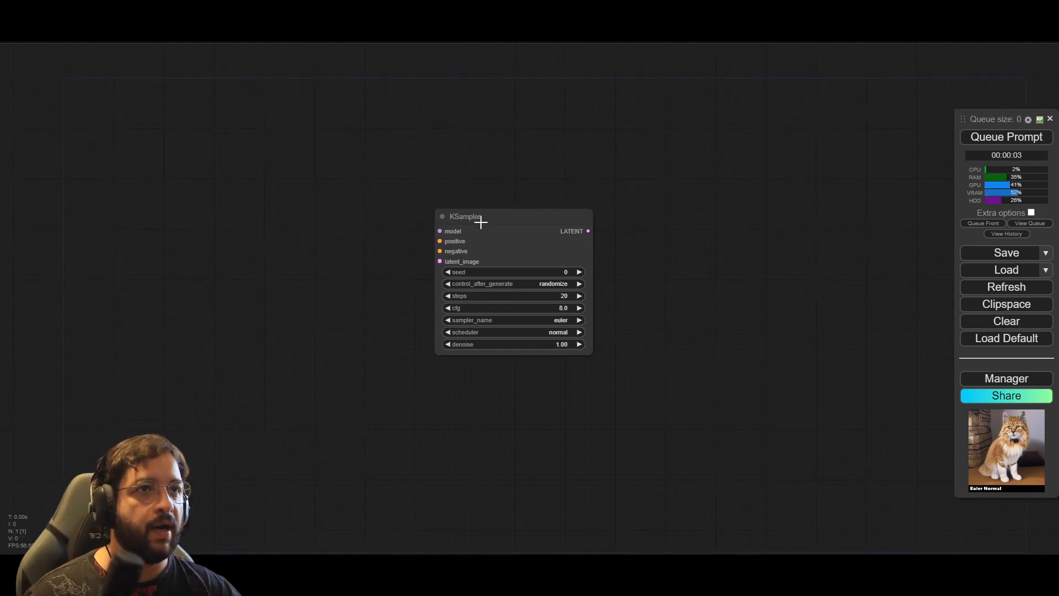
drag(480, 222, 482, 232)
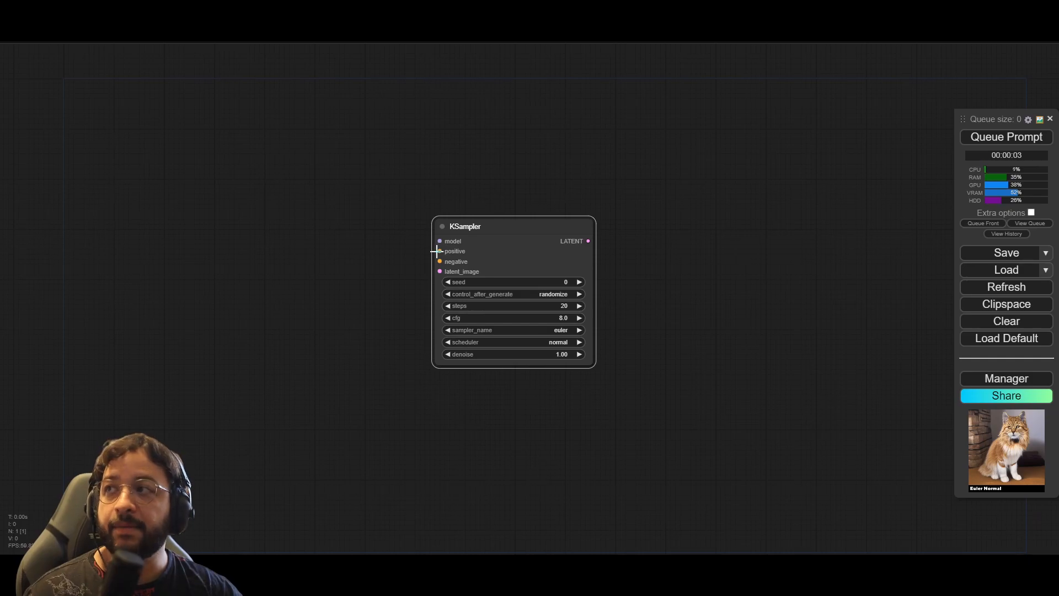
Step: Add a Load Checkpoint node with v1-5-pruned.safetensors and connect its MODEL output to the KSampler's model input
double_click(245, 167)
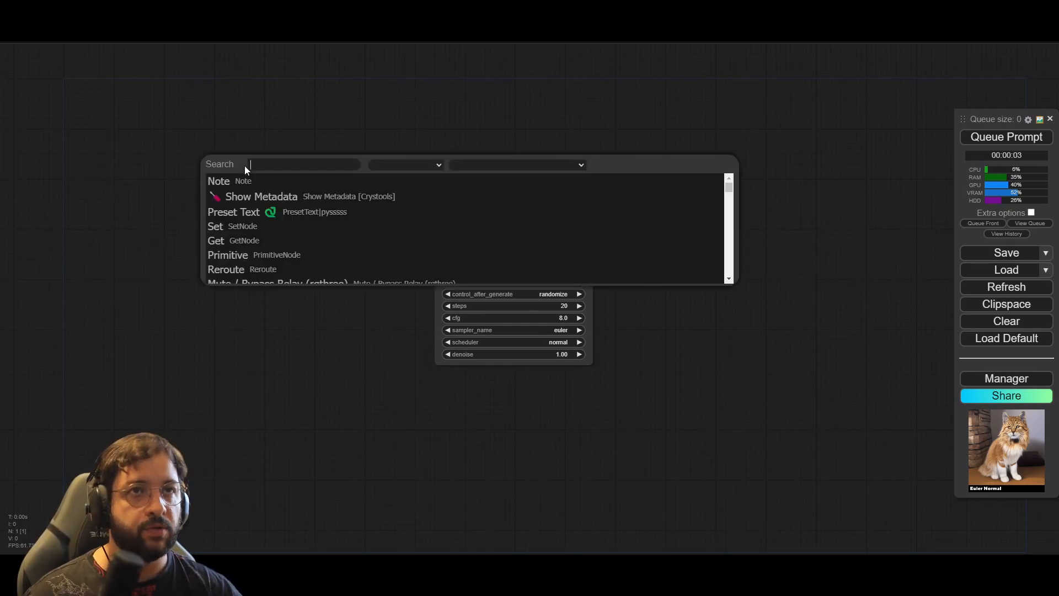
text(load)
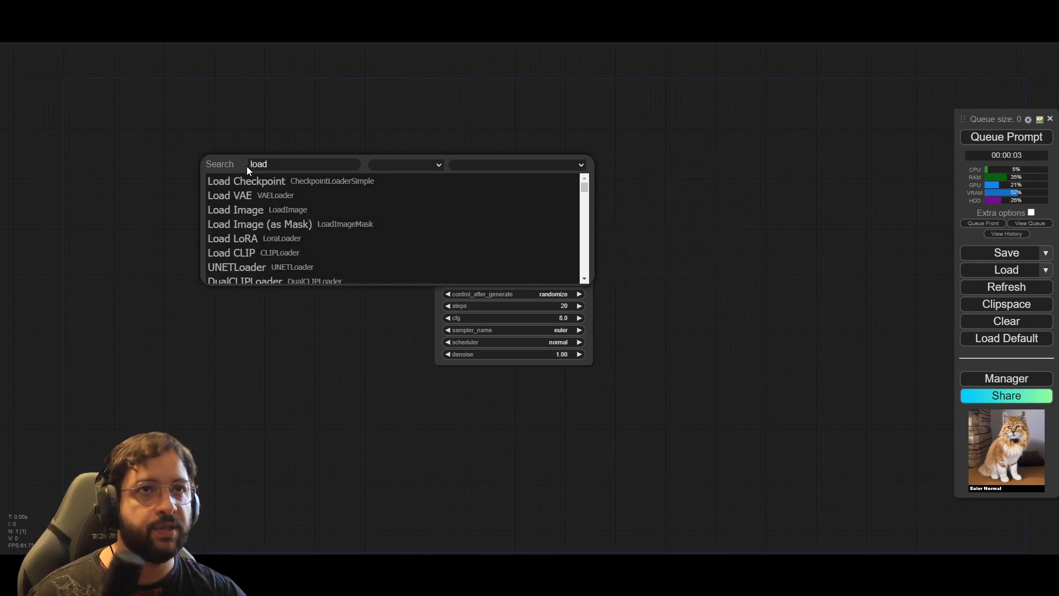
click(280, 181)
click(357, 203)
click(397, 463)
drag(357, 156, 436, 241)
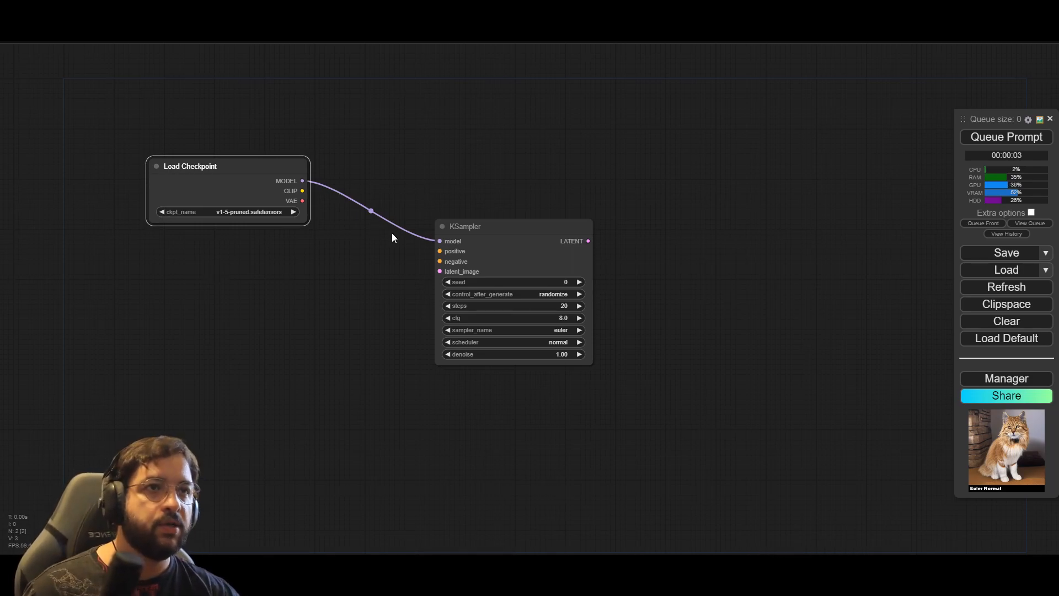
Step: Create CLIP Text Encode nodes for the KSampler's positive and negative inputs, stacked below Load Checkpoint
drag(439, 251, 298, 253)
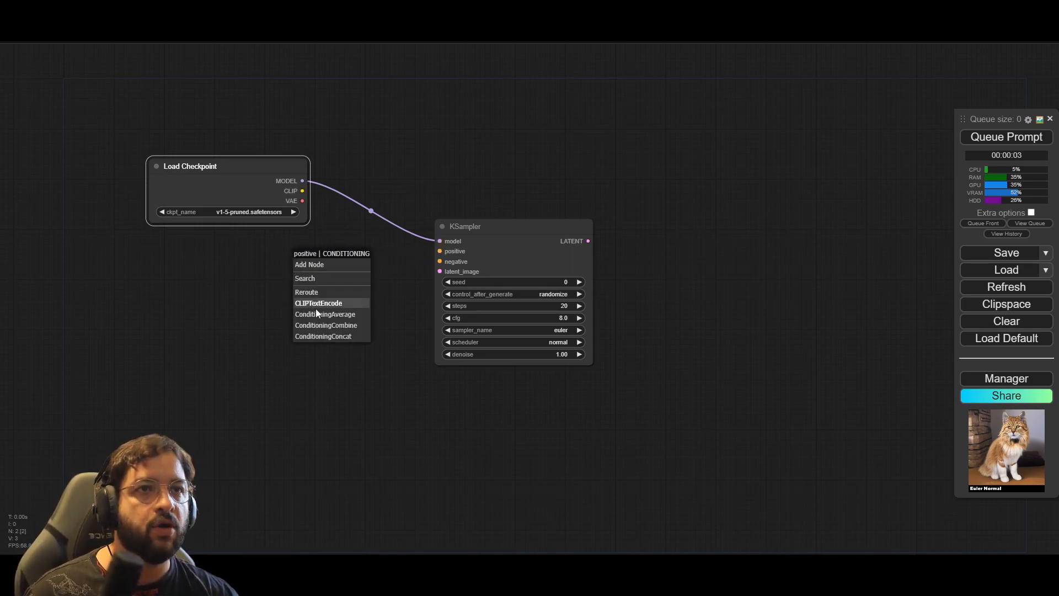
click(328, 308)
drag(366, 256, 178, 247)
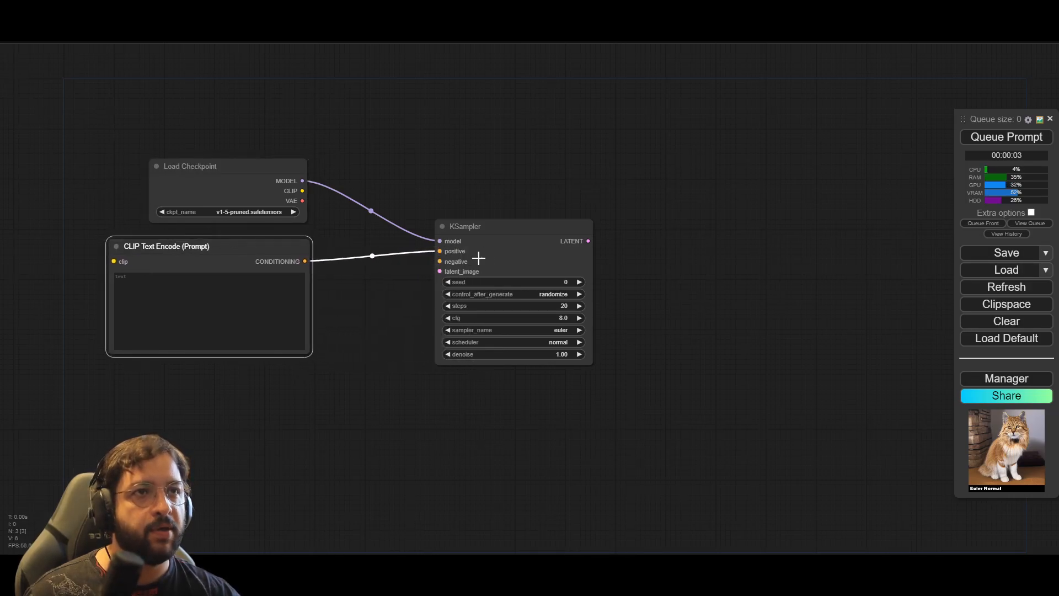
drag(440, 261, 292, 400)
click(331, 443)
drag(358, 400, 171, 377)
Step: Create an Empty Latent Image node for the KSampler's latent_image input and place it below the prompt nodes
drag(440, 271, 285, 525)
drag(413, 492, 462, 384)
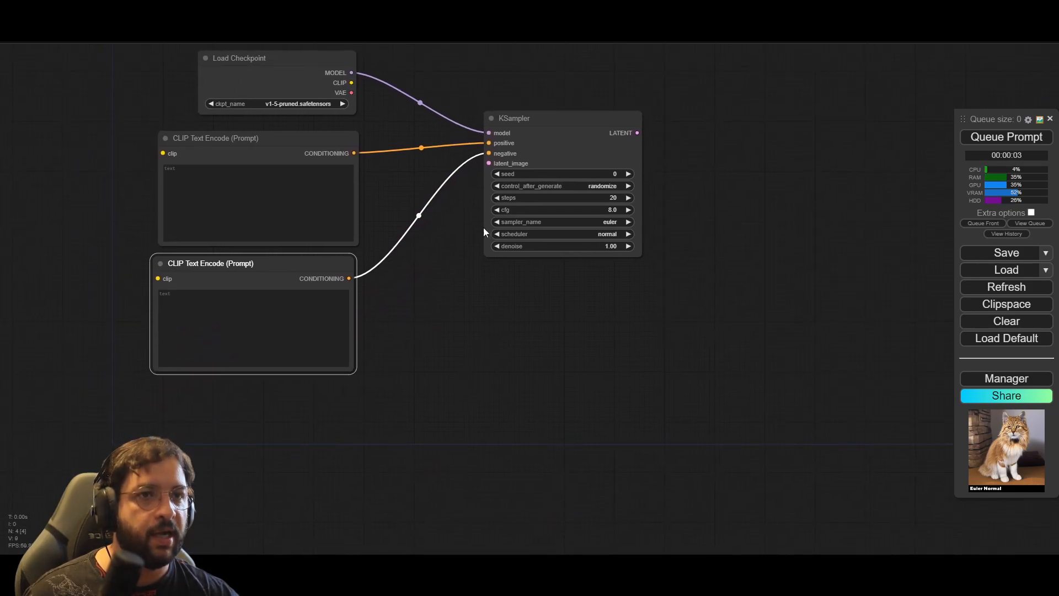
drag(492, 164, 321, 414)
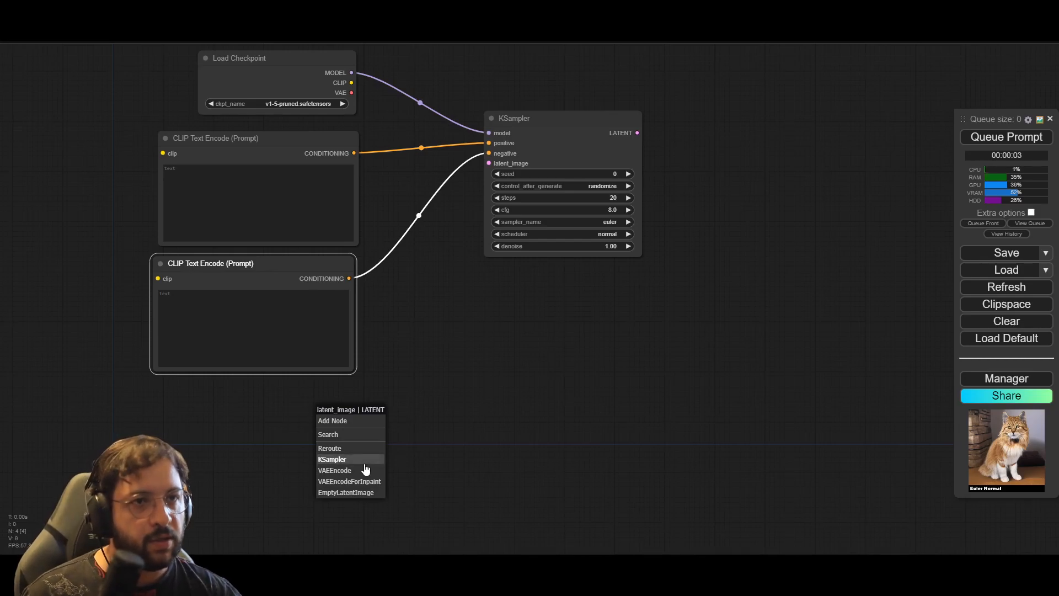
click(378, 492)
drag(438, 419, 295, 395)
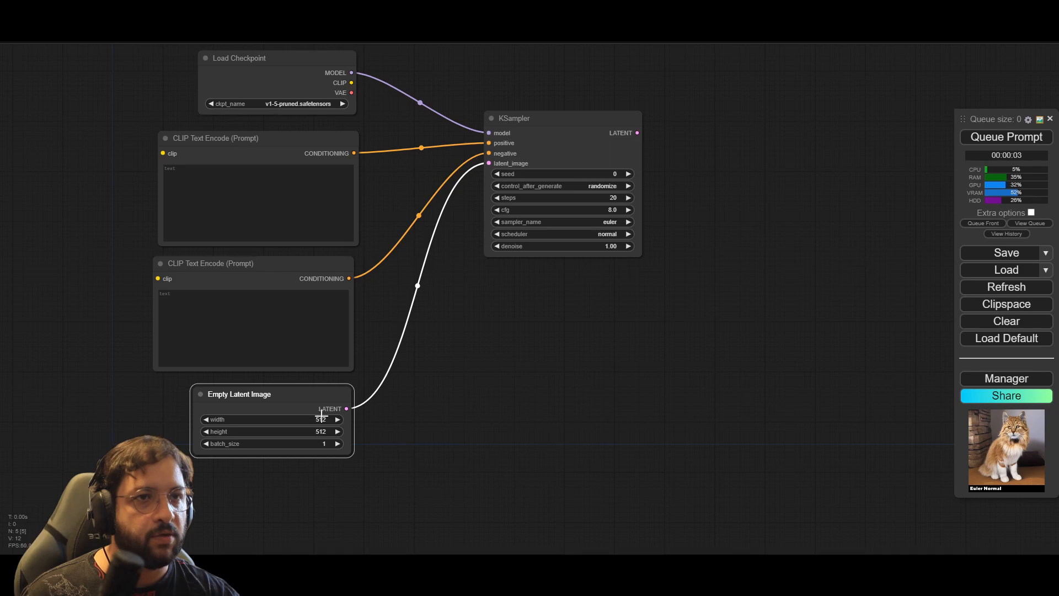
click(428, 359)
drag(481, 319, 468, 352)
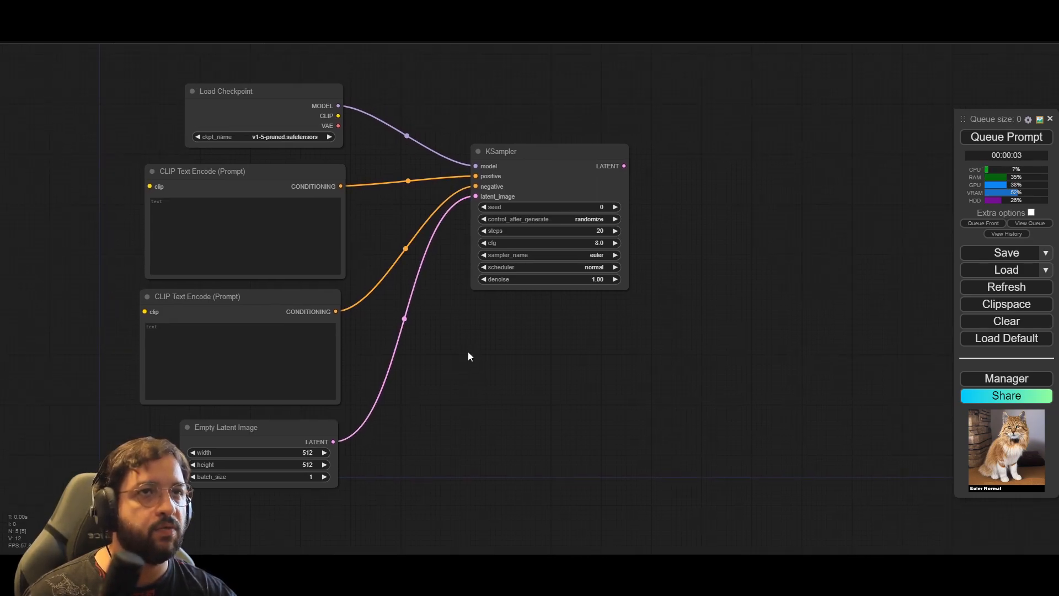
click(314, 100)
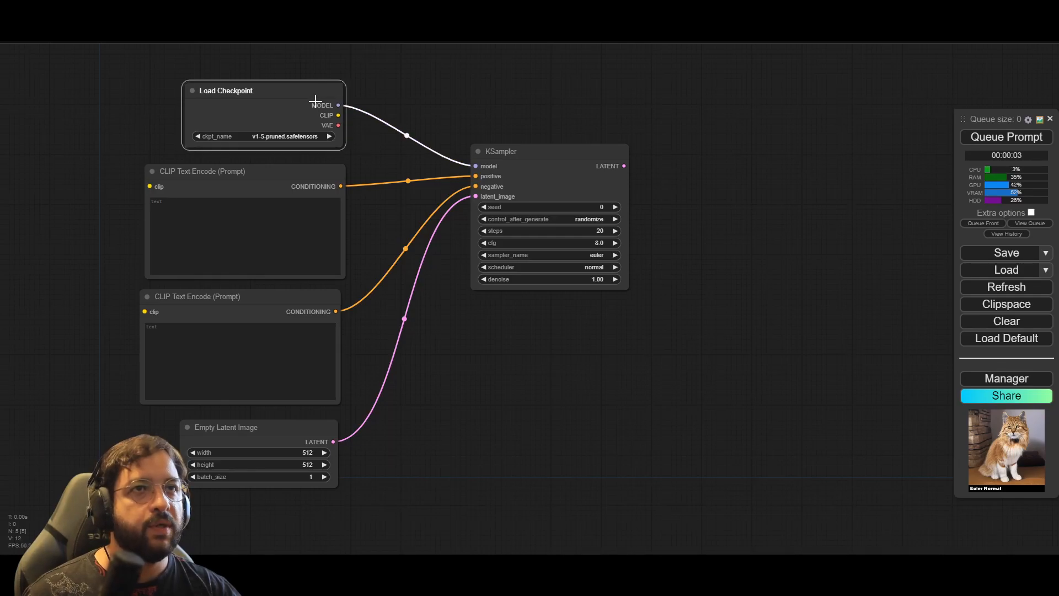
click(392, 164)
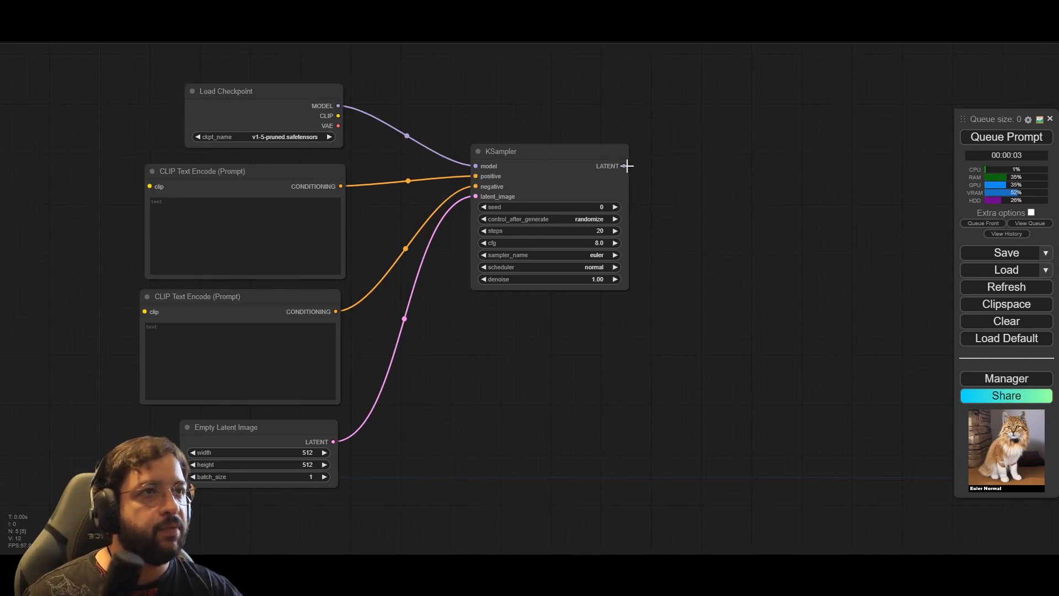
mouse_move(624, 165)
mouse_down()
mouse_move(645, 172)
mouse_move(606, 174)
mouse_up()
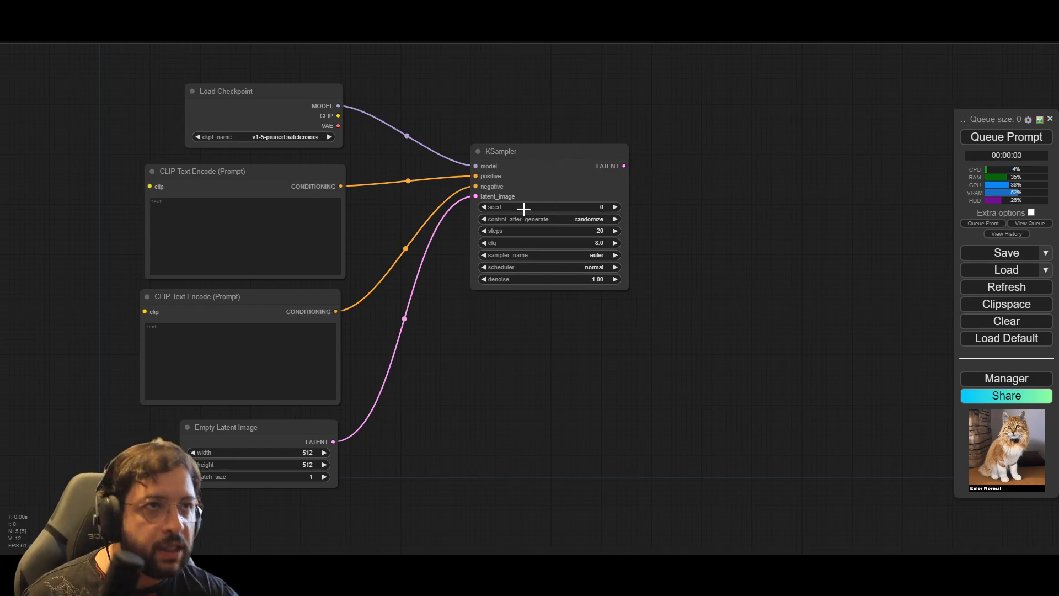
Step: Create a VAE Decode node from the KSampler's LATENT output and place it above the KSampler
scroll(860, 197, up, 5)
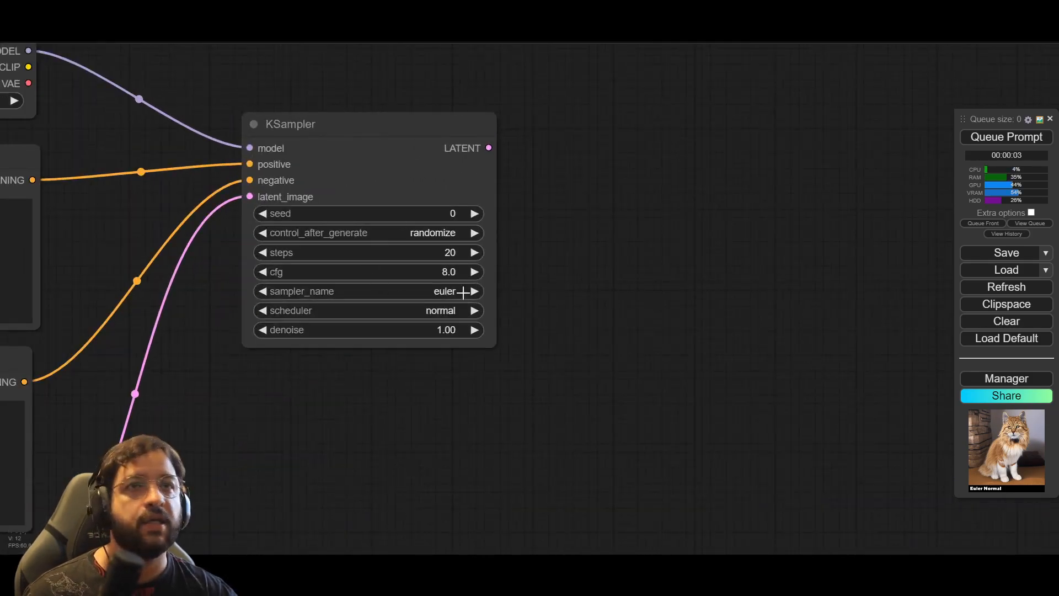
drag(596, 298, 617, 326)
drag(510, 179, 602, 208)
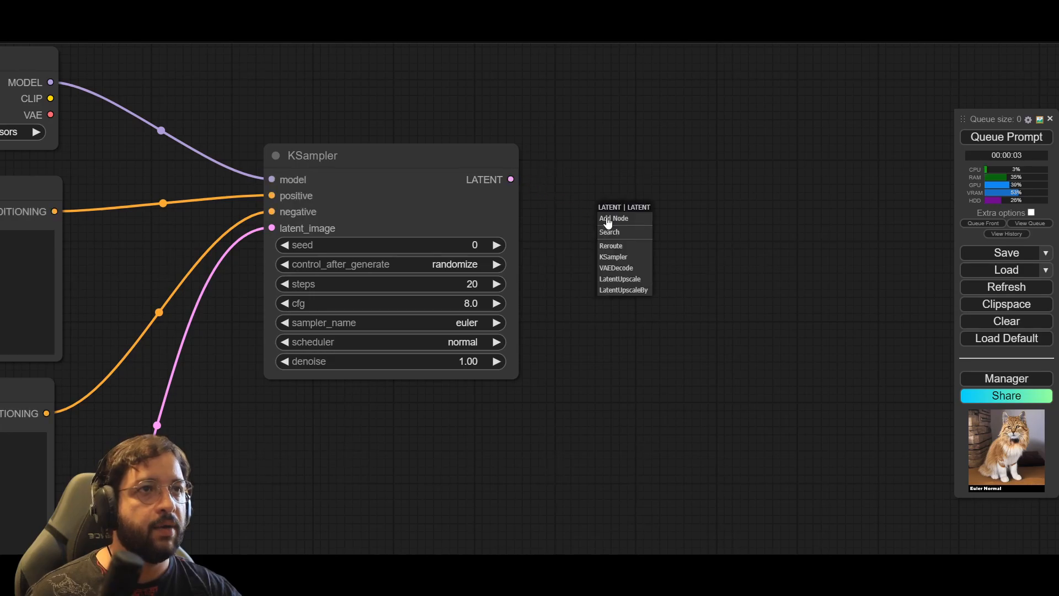
click(628, 268)
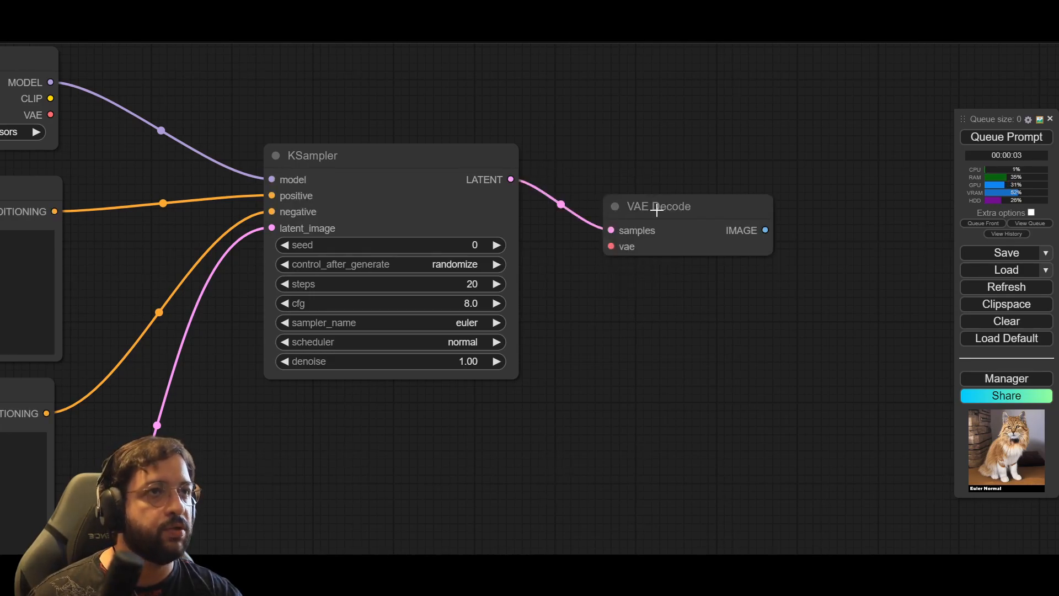
drag(627, 322, 727, 369)
click(757, 256)
drag(757, 255, 511, 111)
drag(558, 164, 576, 166)
Step: Connect Load Checkpoint's VAE output to VAE Decode and its CLIP output to both CLIP Text Encode nodes
drag(167, 164, 466, 149)
drag(362, 92, 511, 34)
scroll(463, 66, down, 2)
drag(531, 391, 570, 432)
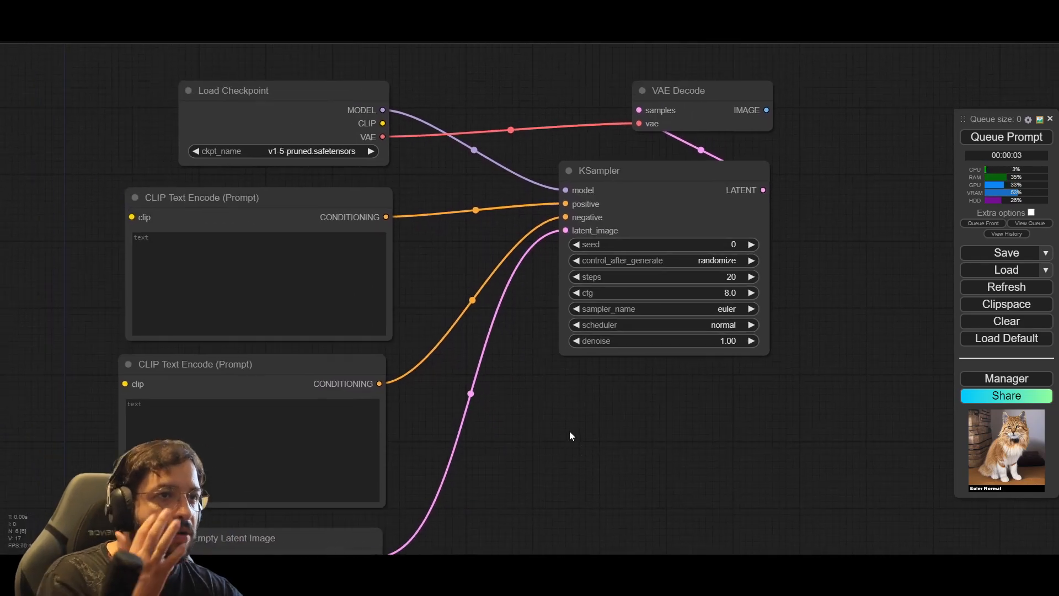
drag(382, 123, 137, 215)
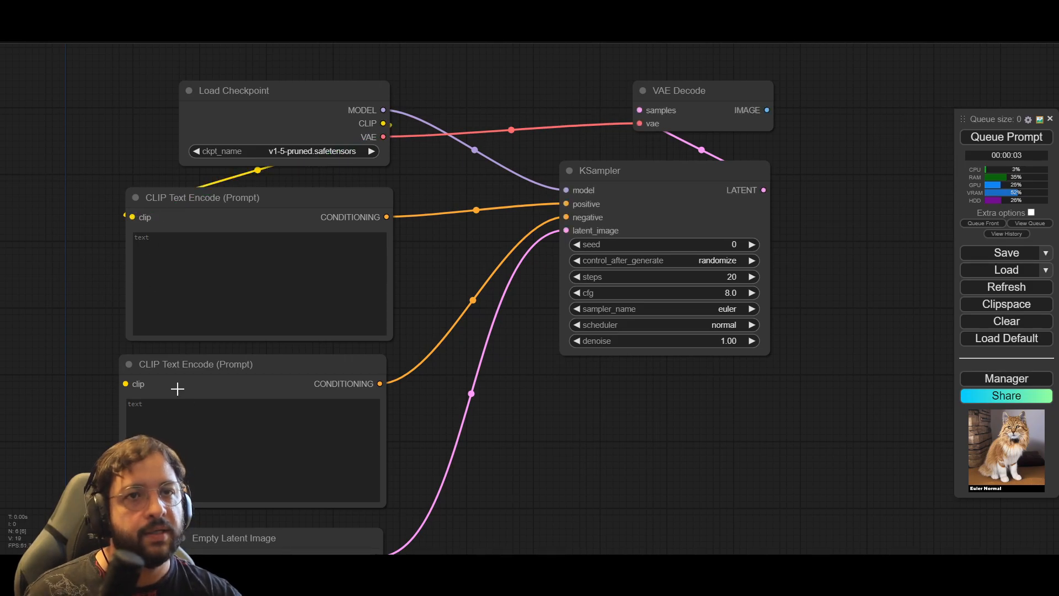
drag(383, 123, 127, 382)
Step: Create a Preview Image node from VAE Decode's IMAGE output and place it beside VAE Decode
drag(688, 468, 604, 474)
drag(669, 100, 766, 213)
click(785, 286)
drag(718, 380, 411, 381)
drag(540, 210, 493, 108)
Step: Enlarge the Preview Image node to a big square and shift it further away from VAE Decode
drag(553, 126, 813, 488)
click(329, 431)
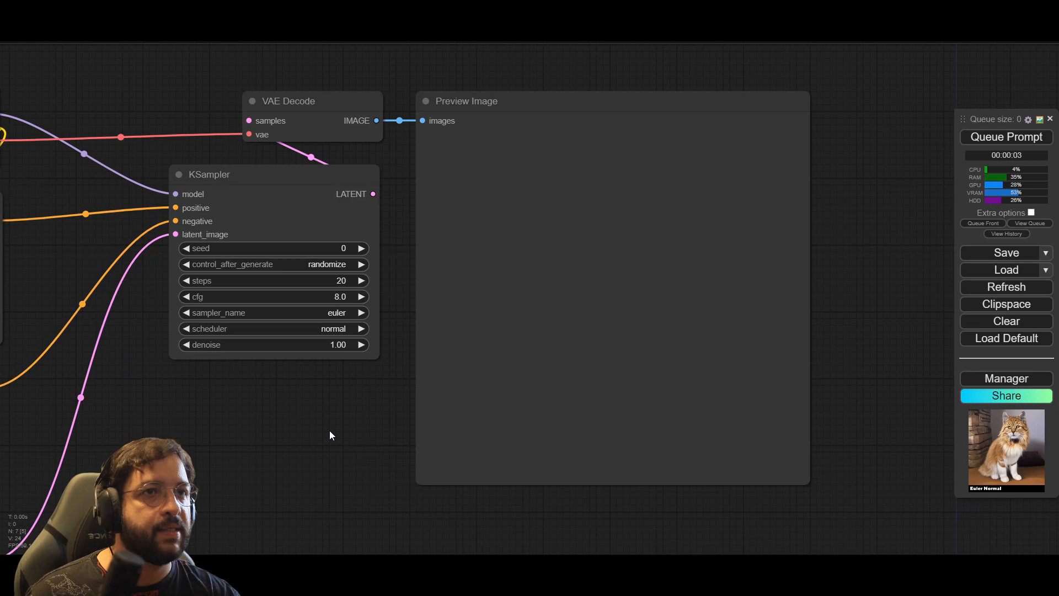
scroll(326, 434, down, 4)
drag(326, 433, 478, 371)
click(618, 158)
drag(618, 158, 647, 158)
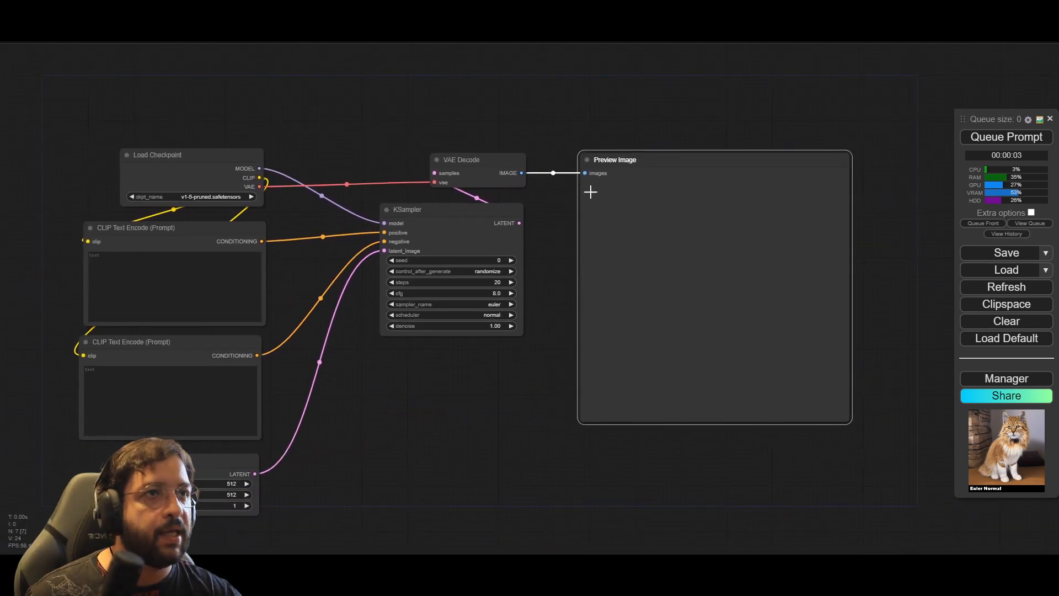
Step: Add an AddLabel node and place it directly below the KSampler
double_click(388, 420)
text(label)
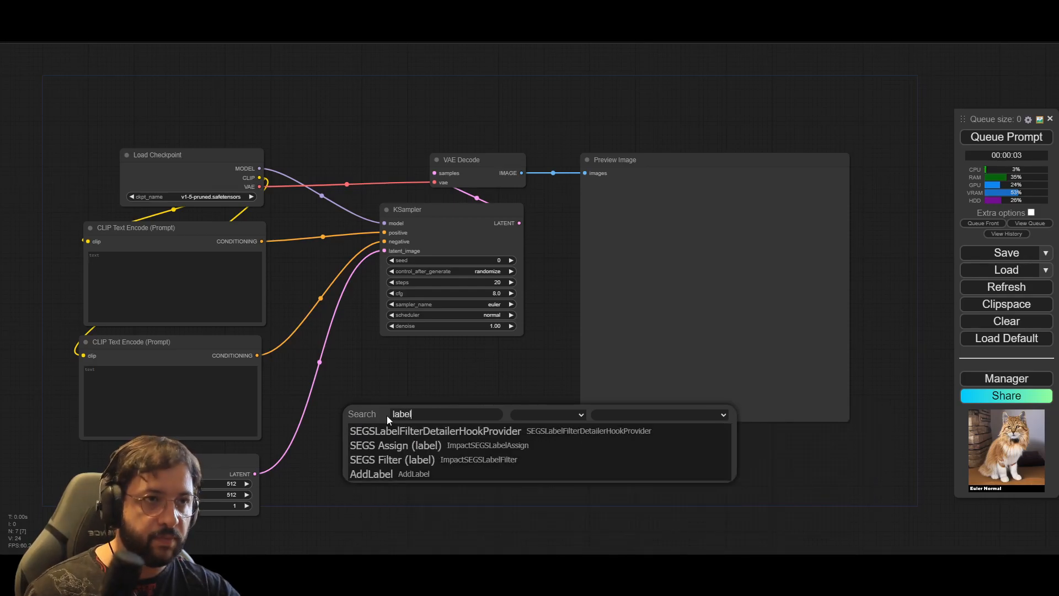
click(434, 475)
drag(509, 402, 479, 359)
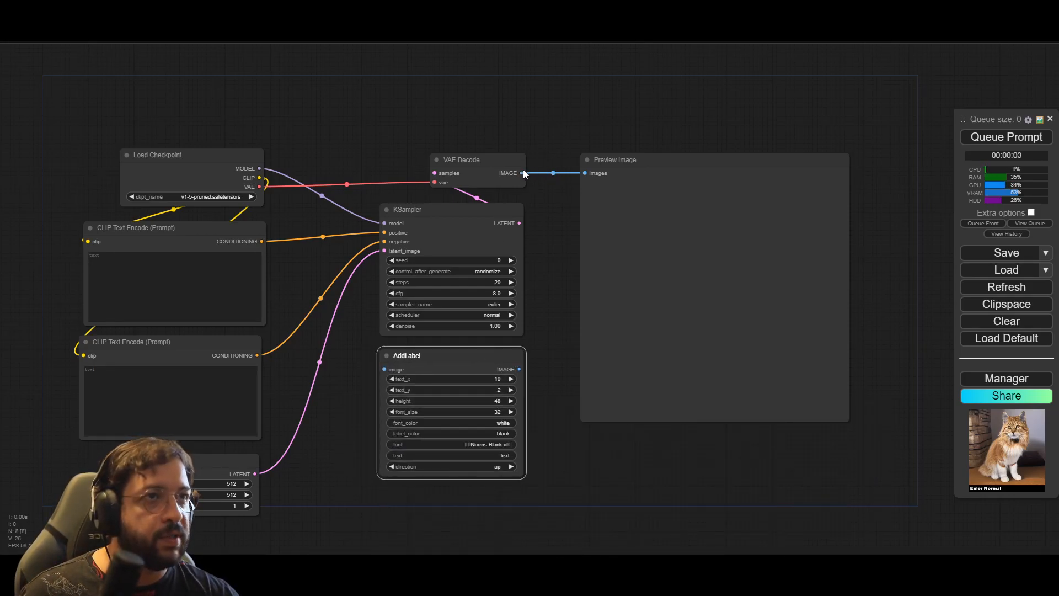
Step: Remove the link from VAE Decode to Preview Image and route the image through AddLabel instead
click(508, 165)
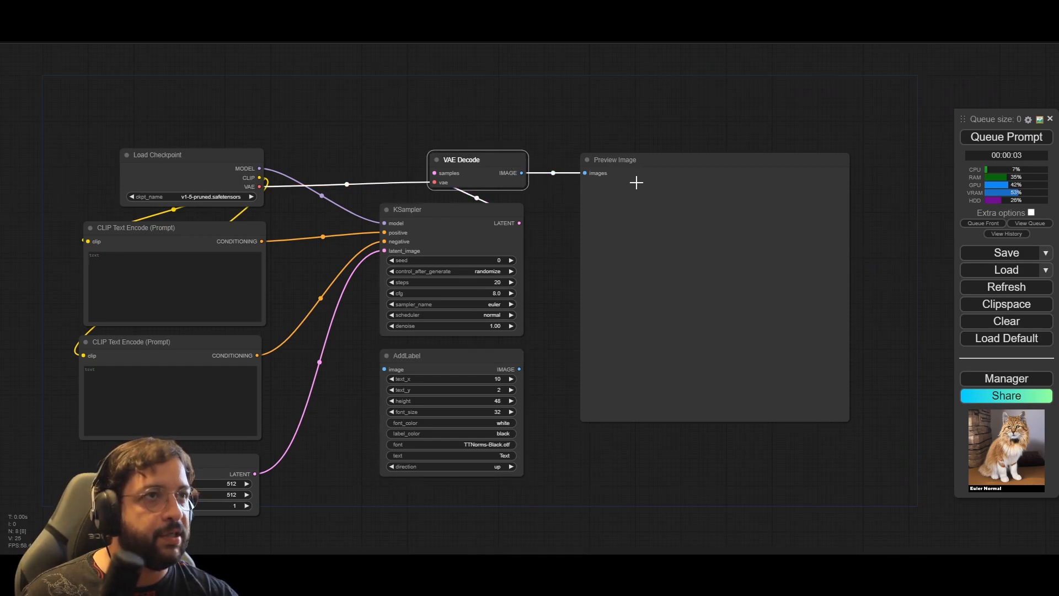
drag(554, 173, 558, 208)
click(562, 190)
drag(563, 273, 560, 215)
drag(522, 149, 385, 345)
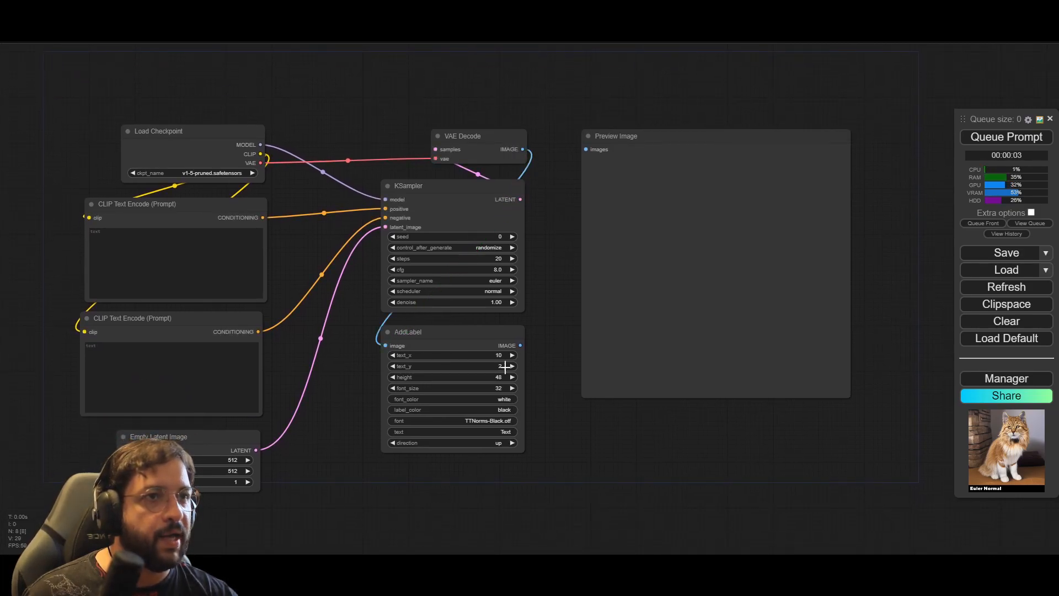
drag(520, 346, 585, 150)
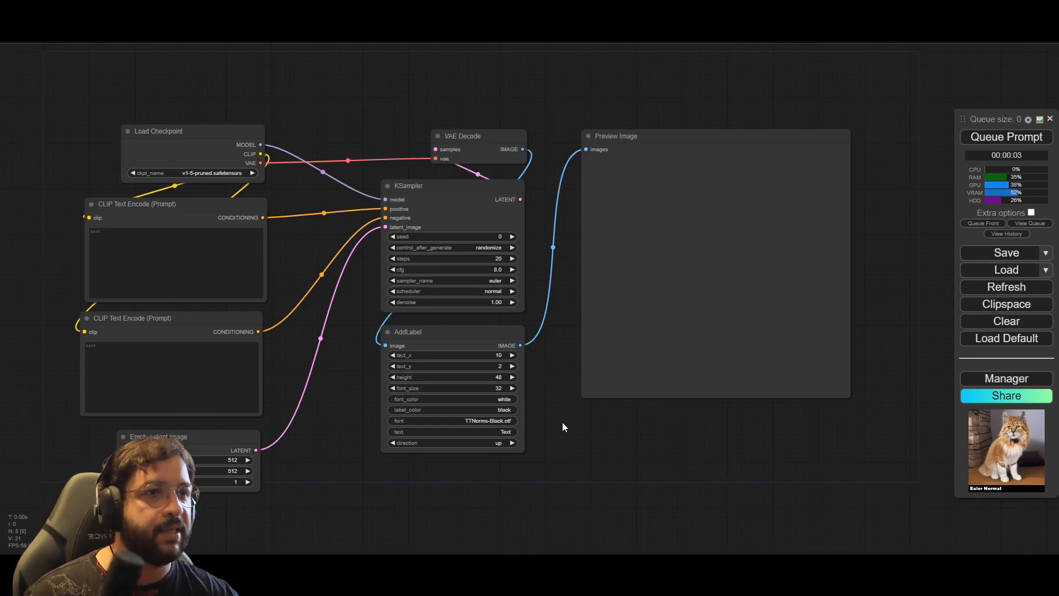
Step: Examine the sampler_name options available in the KSampler node
scroll(548, 315, up, 5)
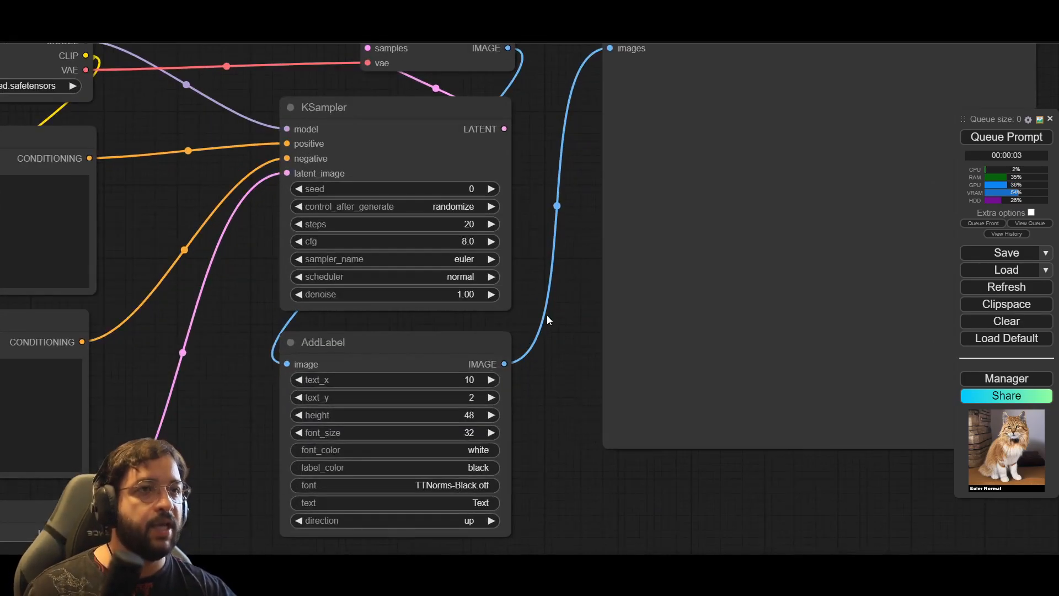
click(476, 259)
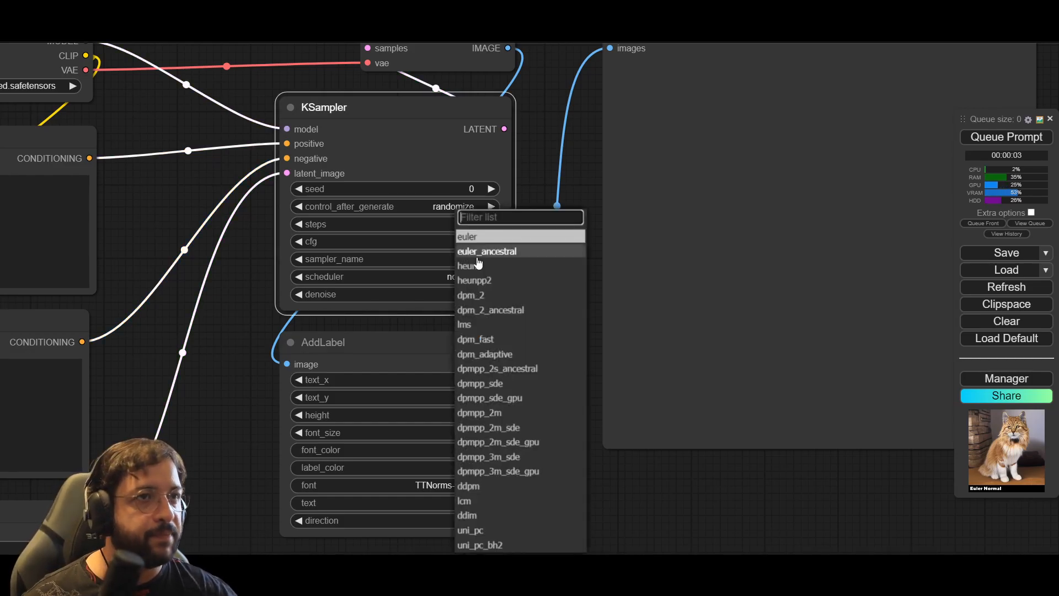
click(660, 485)
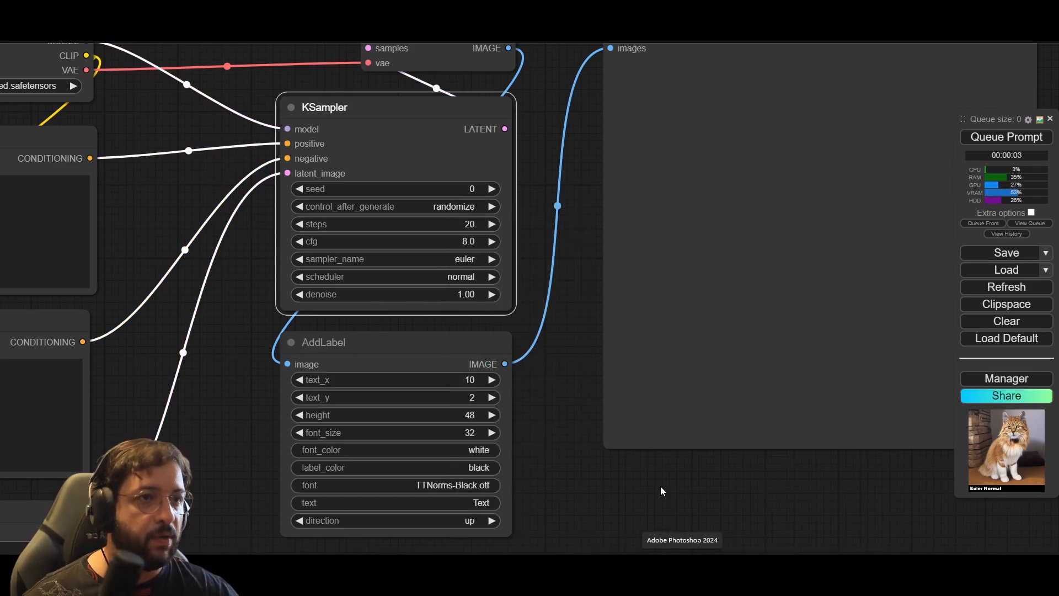
scroll(608, 440, down, 1)
click(491, 277)
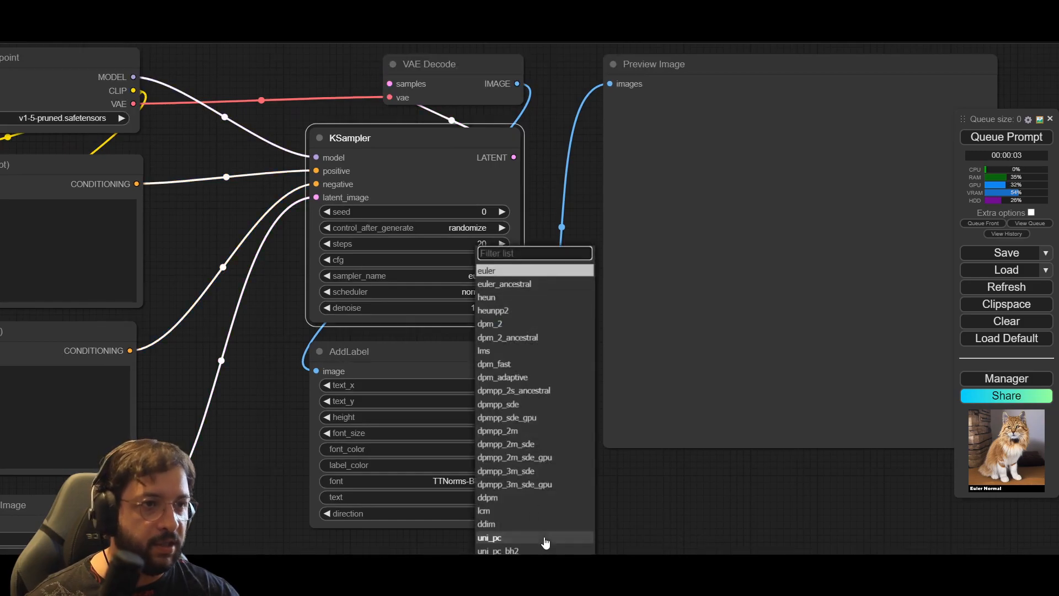
scroll(544, 539, down, 2)
drag(621, 508, 606, 423)
scroll(607, 421, down, 2)
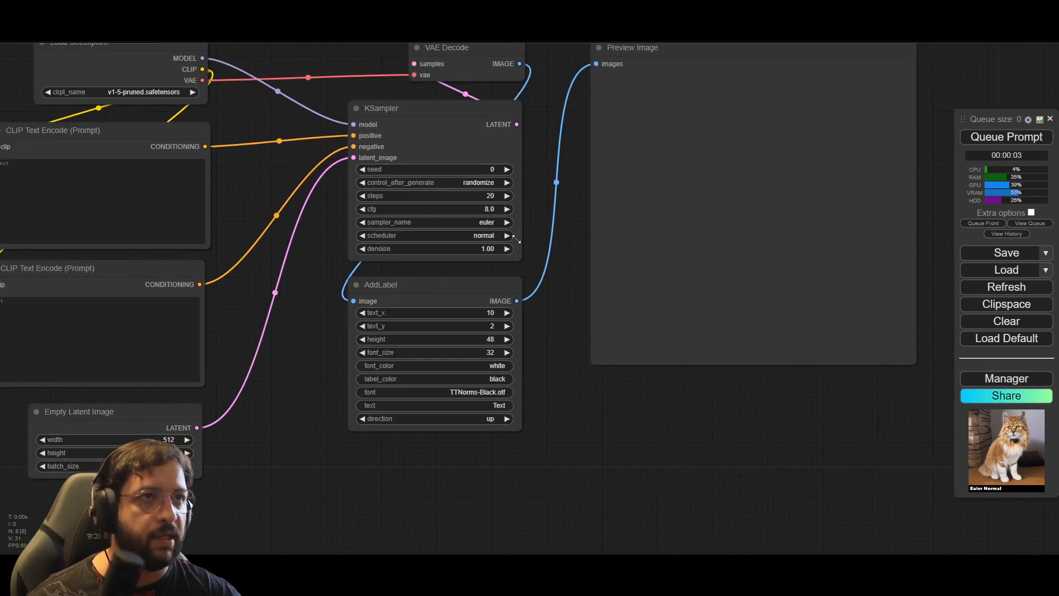
Step: Switch the KSampler's sampler_name to euler_ancestral and set it back to euler
click(504, 224)
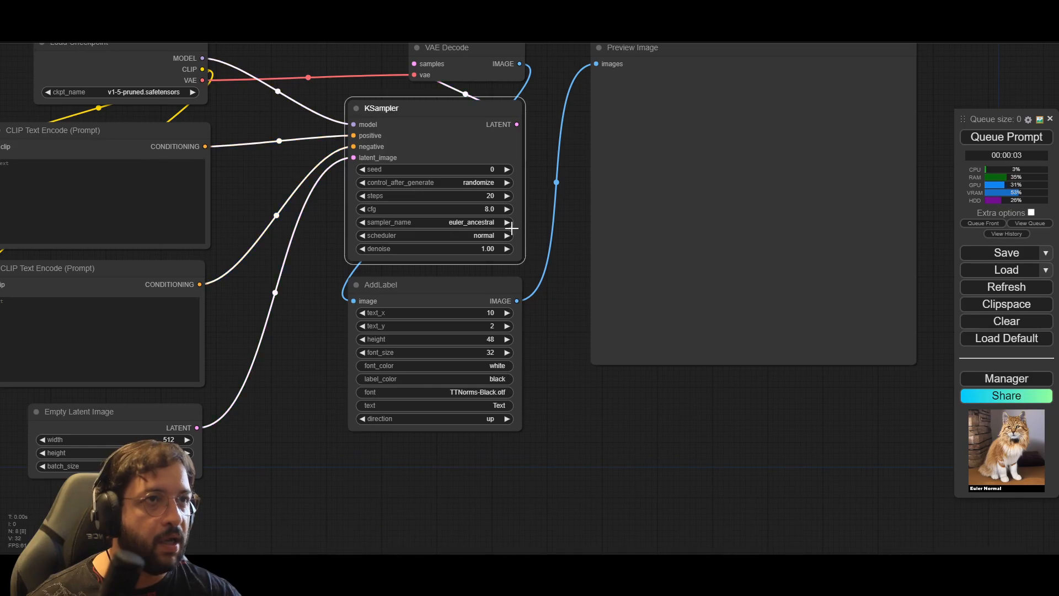
click(485, 224)
click(522, 242)
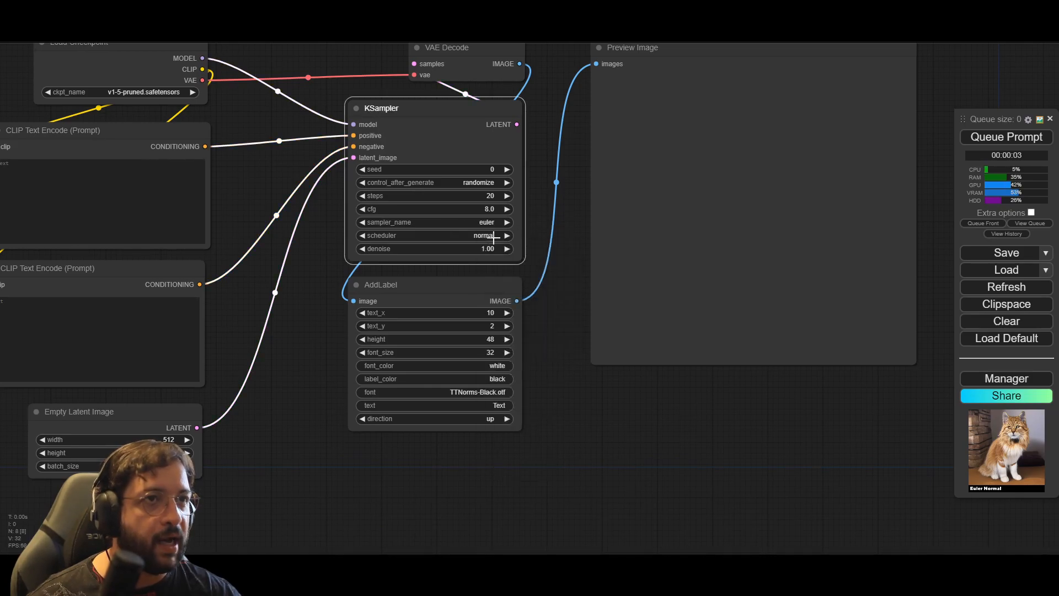
Step: Examine the scheduler options available in the KSampler node
click(489, 235)
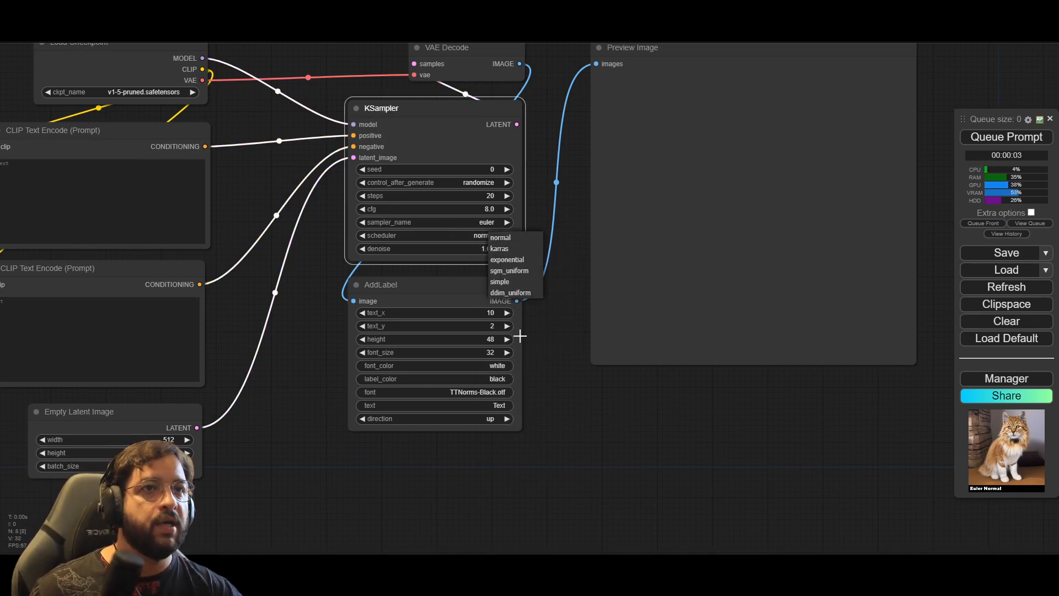
click(576, 438)
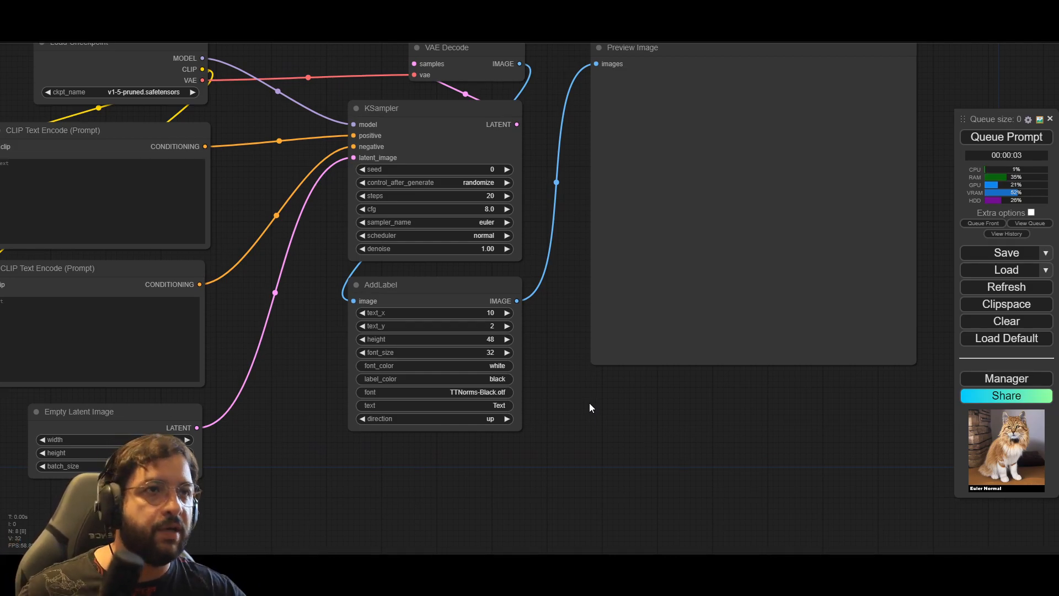
Step: Set the AddLabel node's text to "Euler - Normal"
click(470, 405)
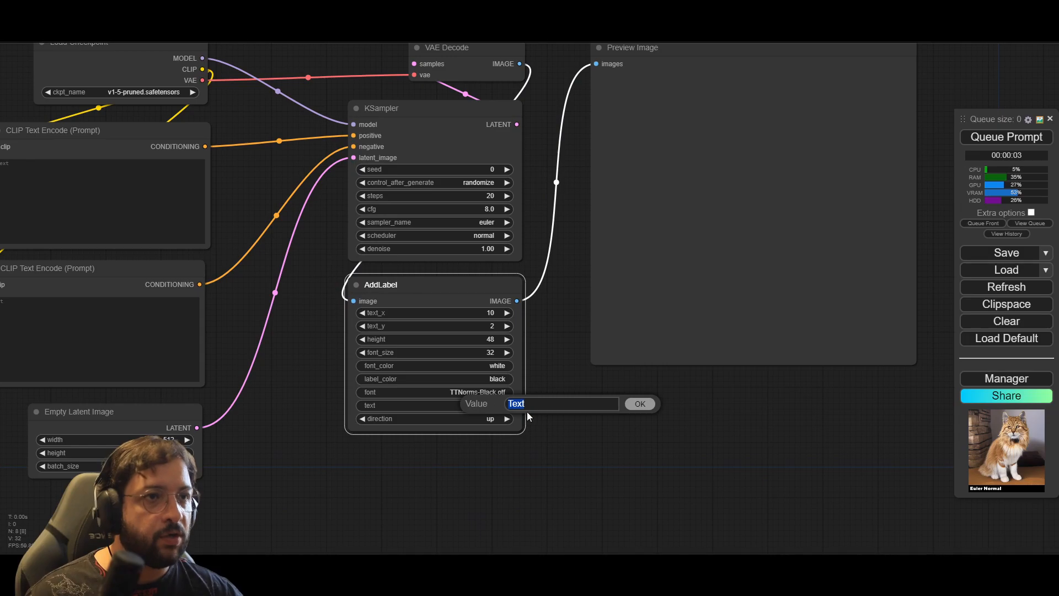
scroll(528, 417, up, 2)
double_click(516, 403)
drag(516, 403, 479, 394)
text(Euler)
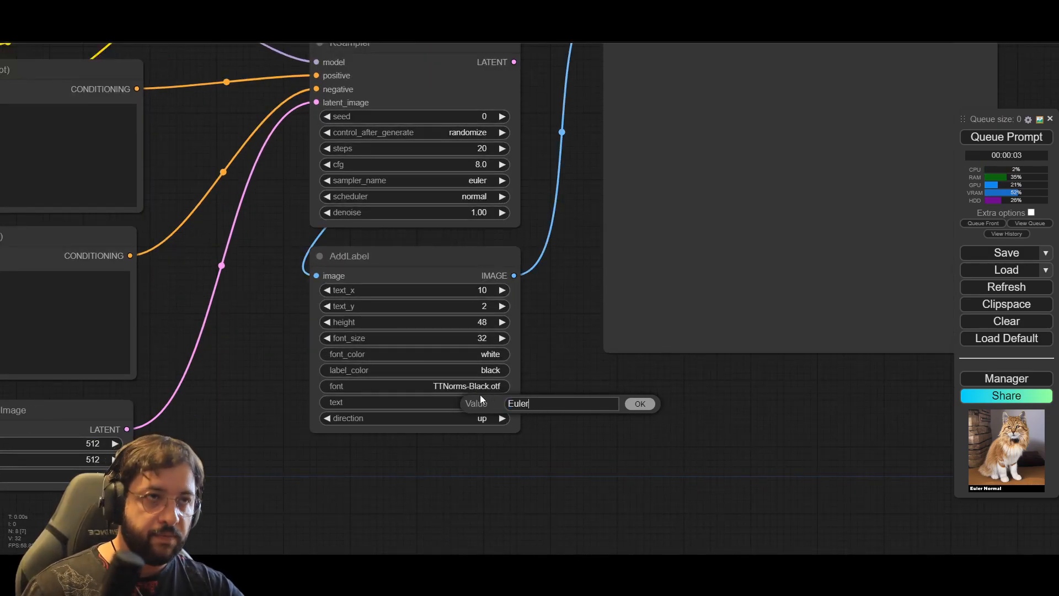
text( -)
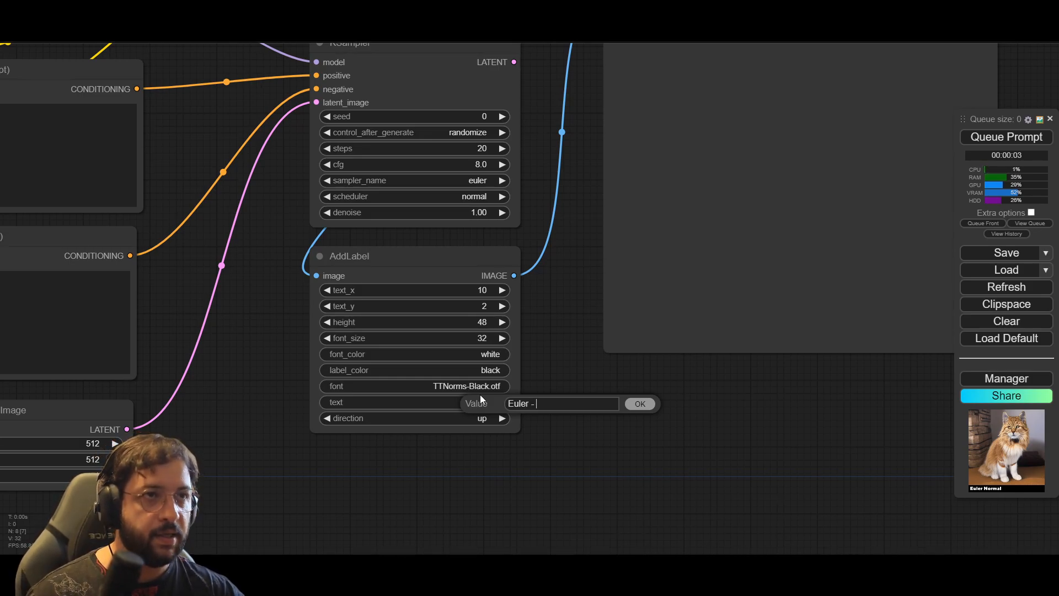
text( Normal)
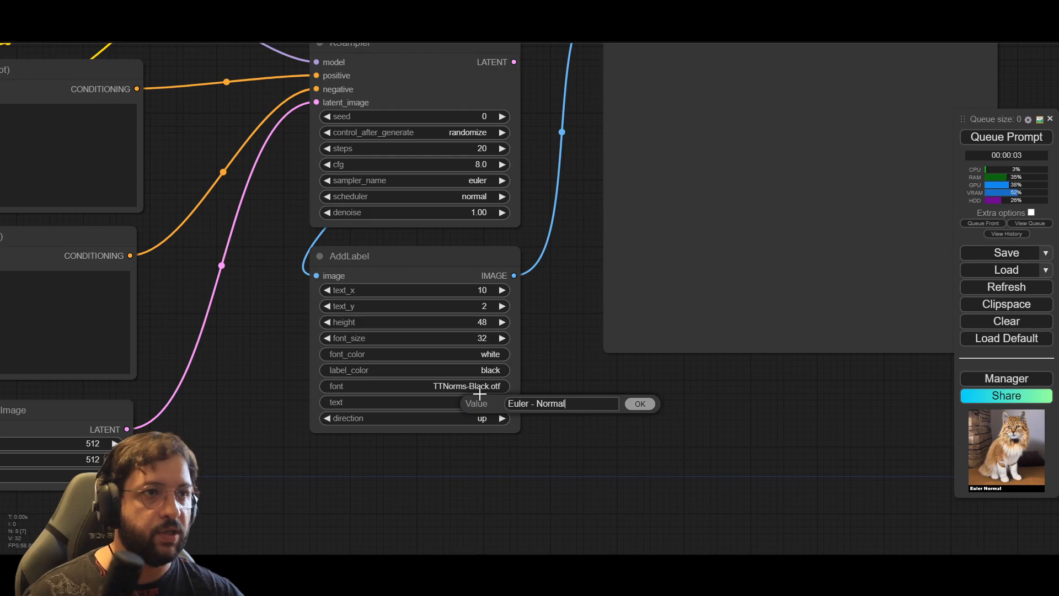
click(640, 404)
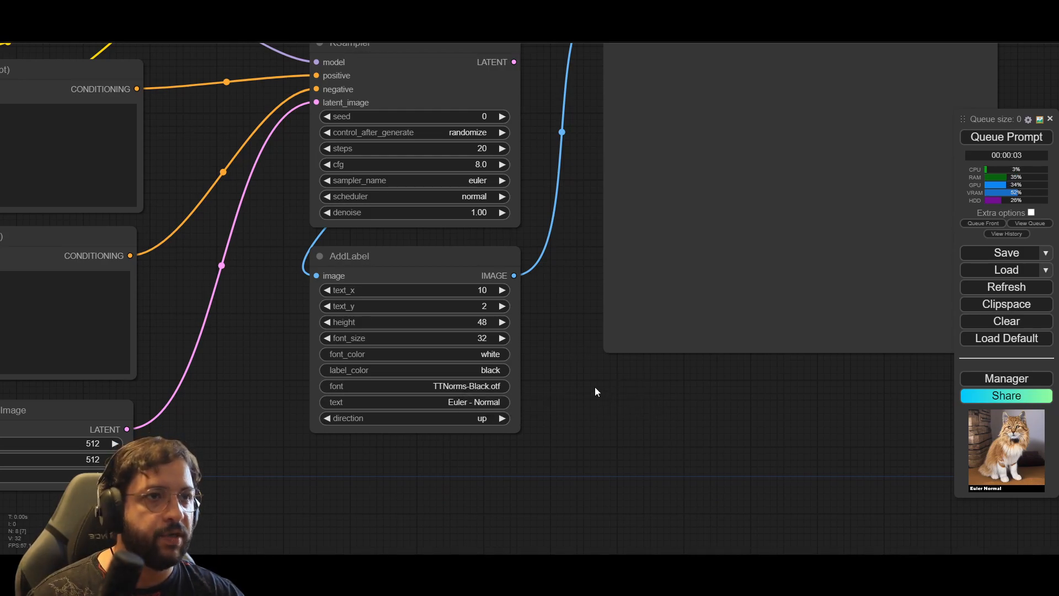
Step: Set the KSampler's steps to 30 and its cfg to 7
drag(535, 340, 609, 409)
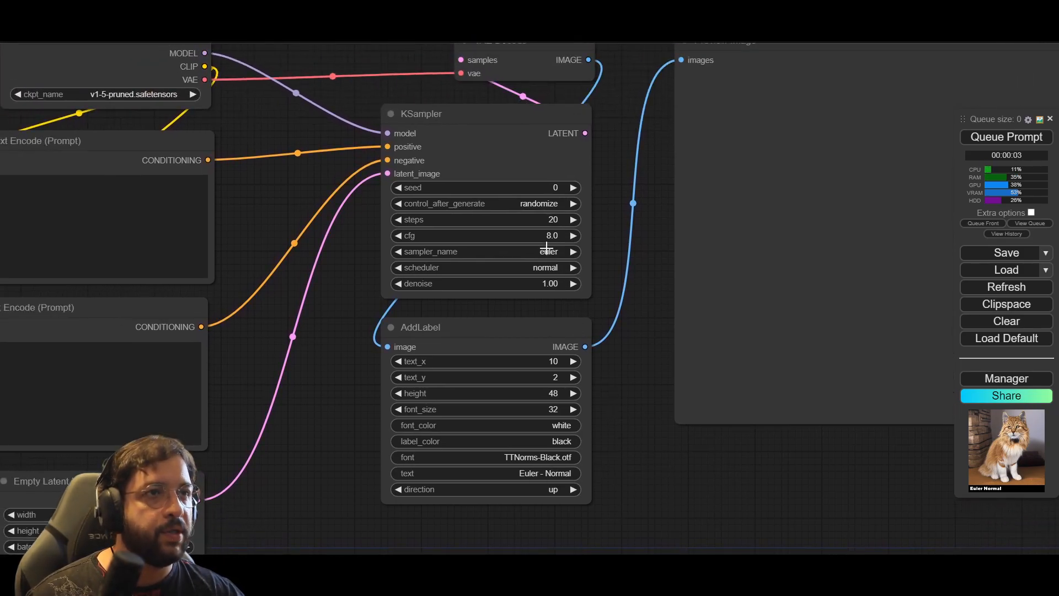
click(555, 219)
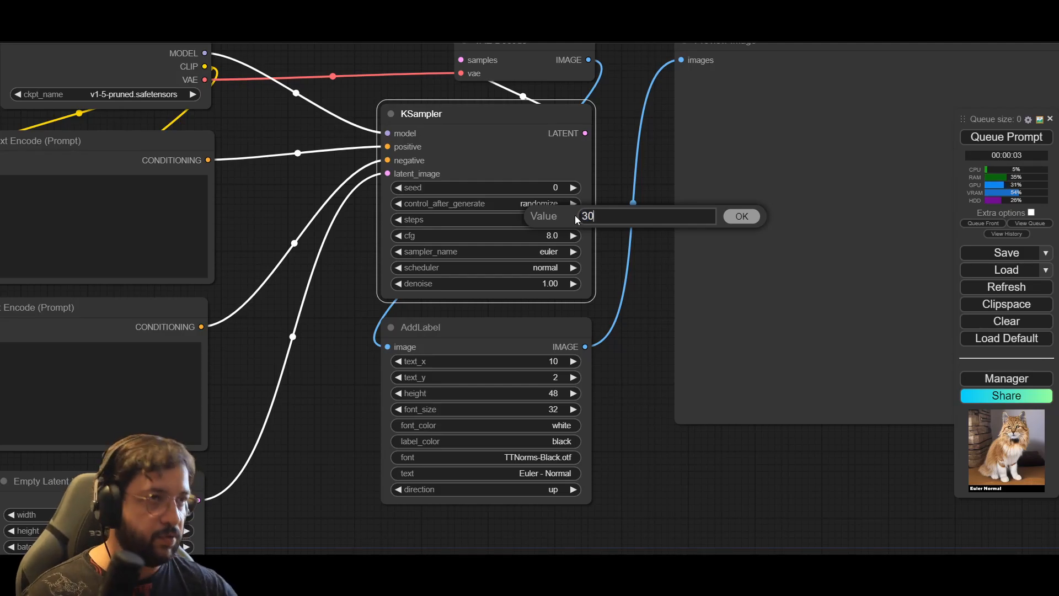
key(Return)
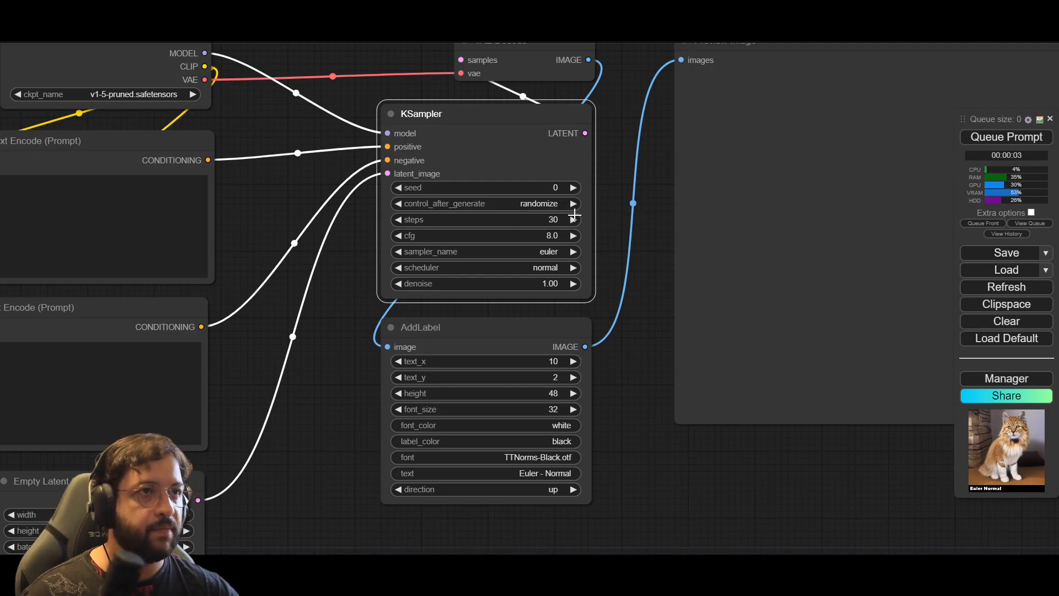
click(549, 235)
text(5)
key(BackSpace)
text(7)
key(Return)
Step: Set the KSampler's control_after_generate to fixed and its seed to 1
scroll(649, 478, down, 5)
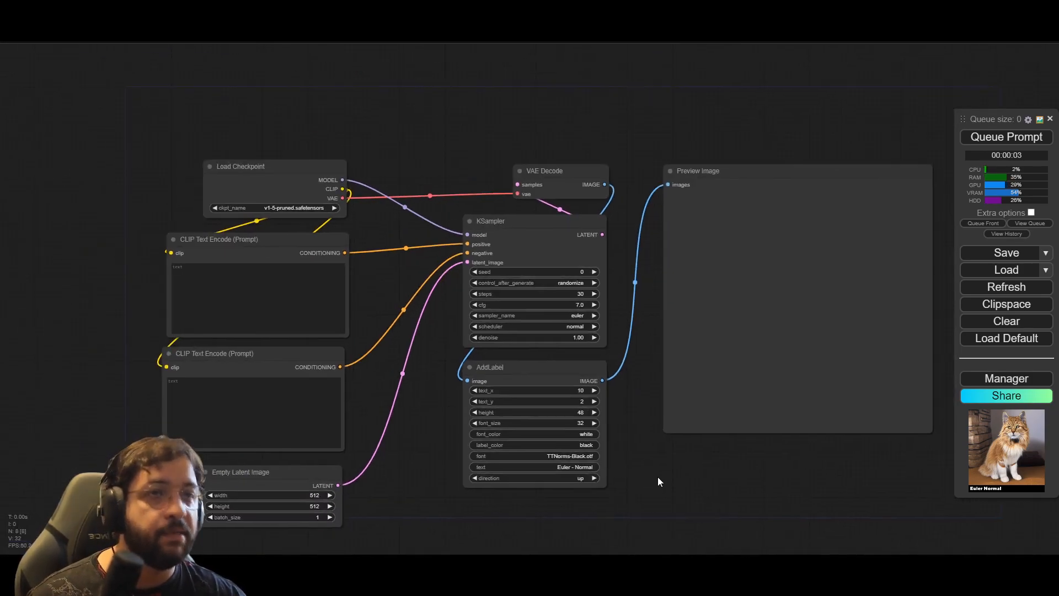
drag(425, 482, 389, 454)
drag(391, 455, 405, 440)
scroll(467, 241, up, 2)
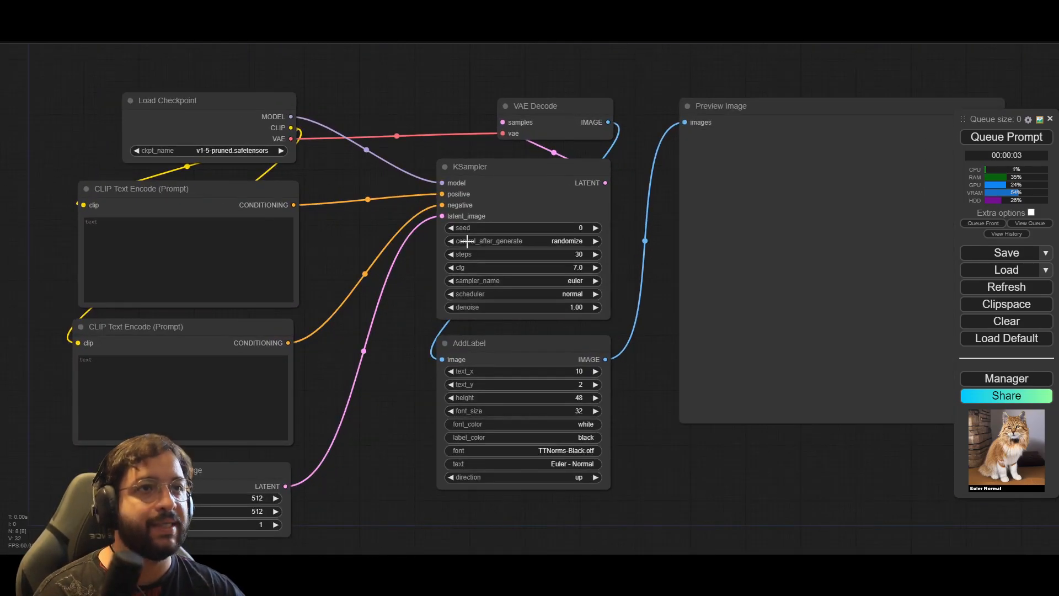
click(566, 241)
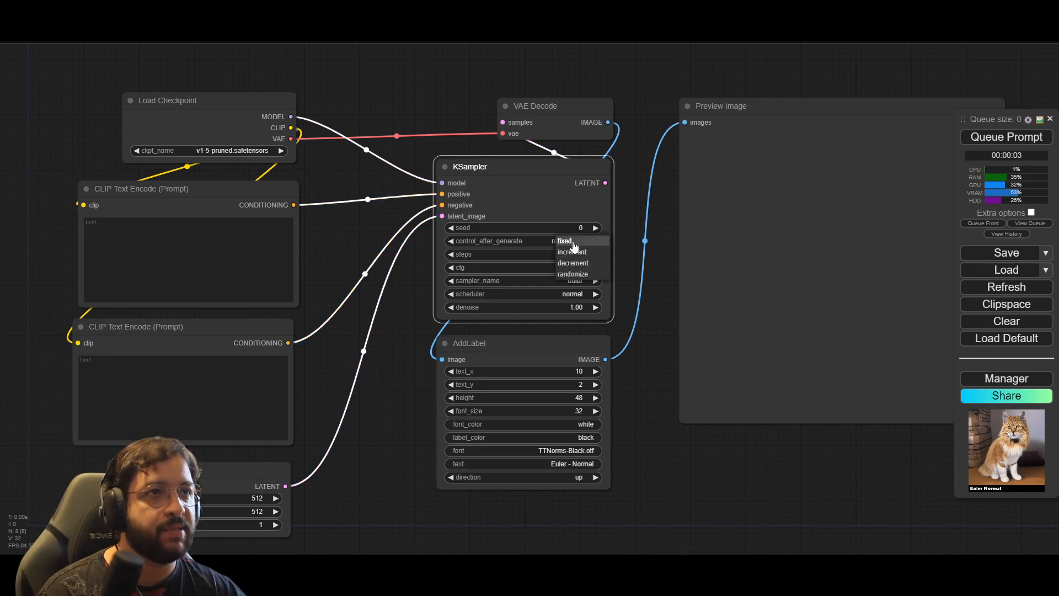
click(574, 244)
click(586, 229)
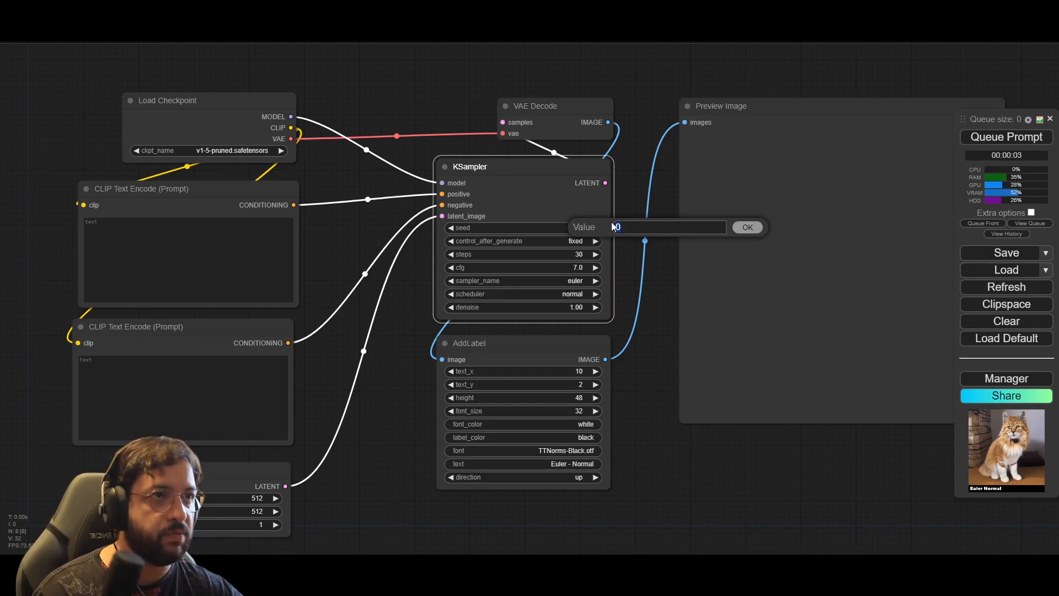
text(1)
key(Return)
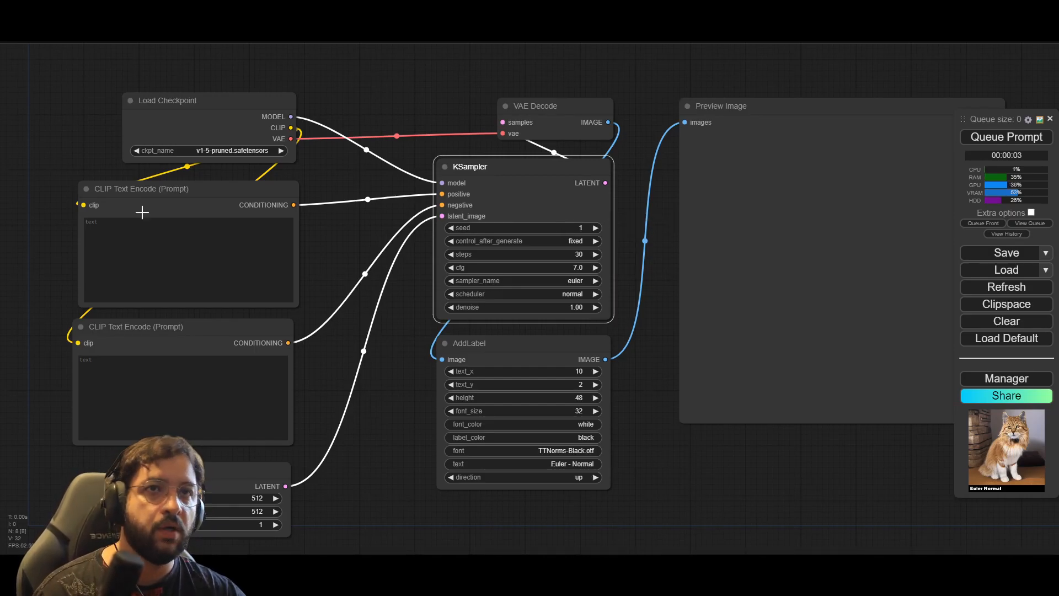
Step: Enter "cat" as the positive prompt and "tex, ugly, deformed" as the negative prompt
click(109, 253)
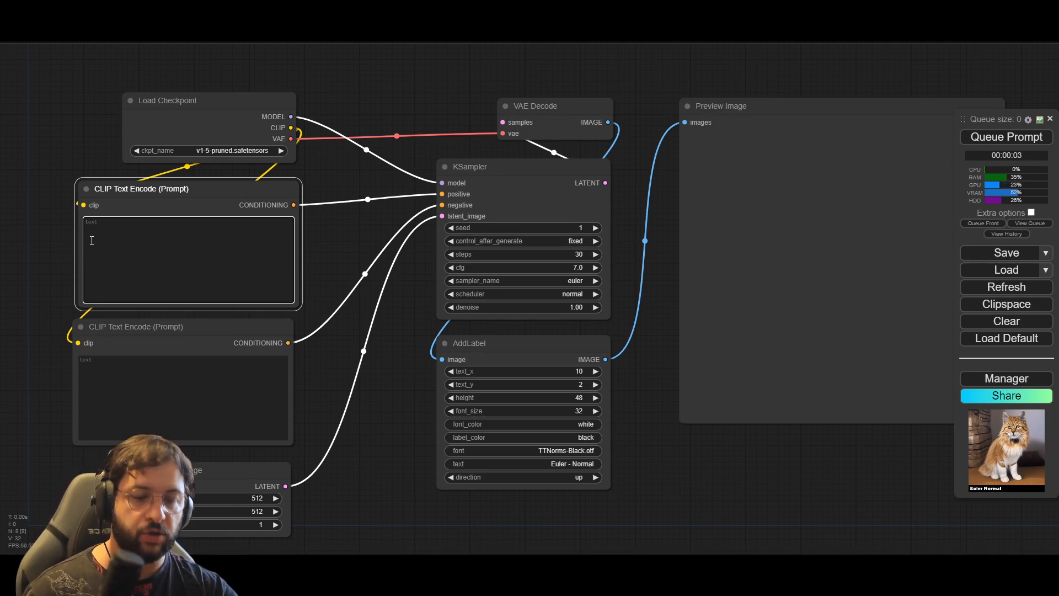
text(cat)
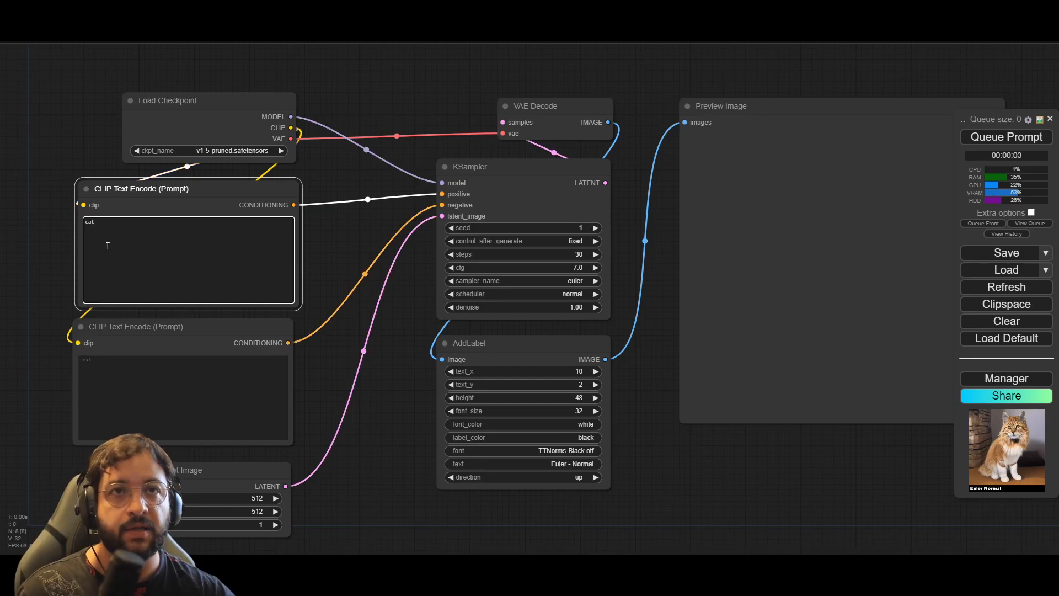
click(239, 398)
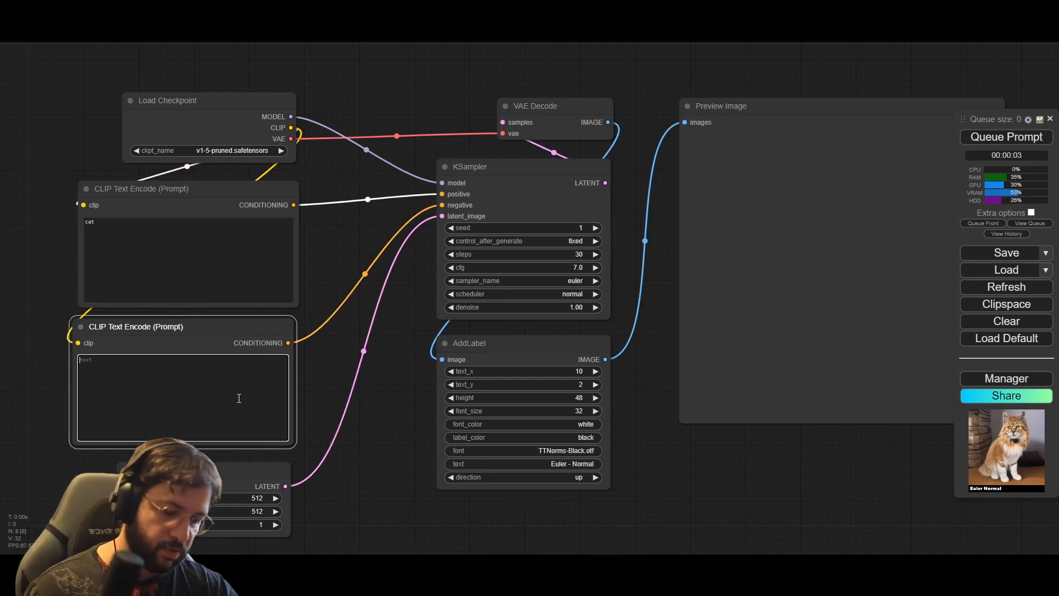
text(tex,)
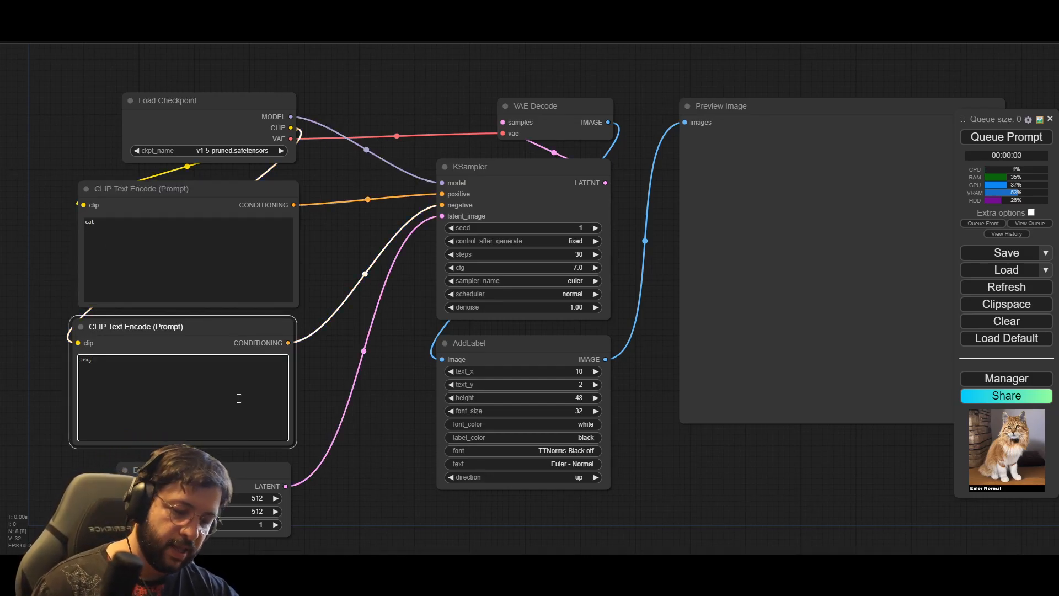
text( ugly, deformed)
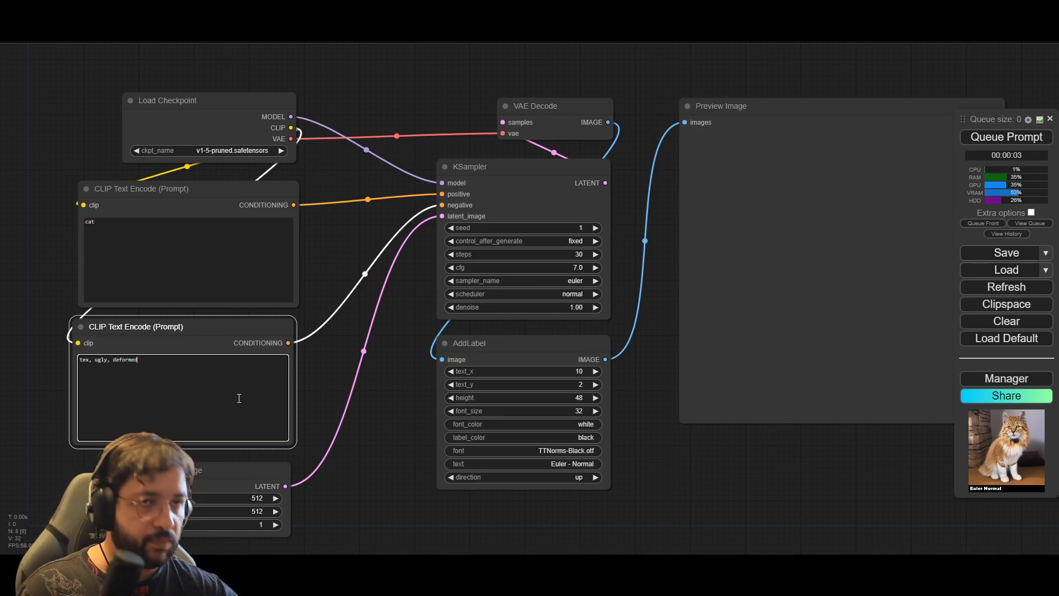
click(370, 487)
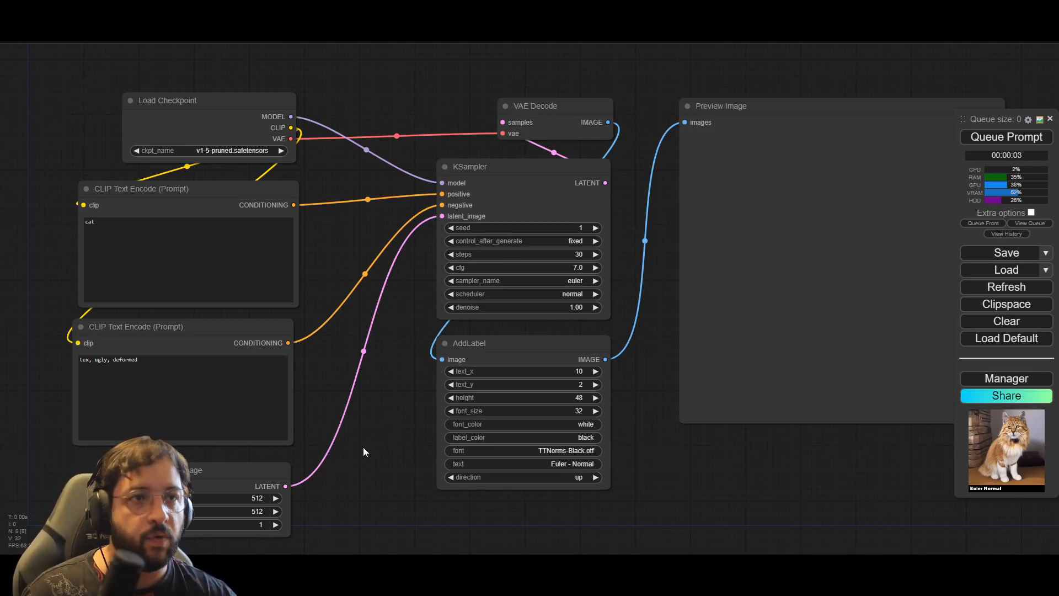
Step: Queue the prompt to generate the labelled image, and check the AddLabel node's direction options without changing them
drag(364, 454, 296, 432)
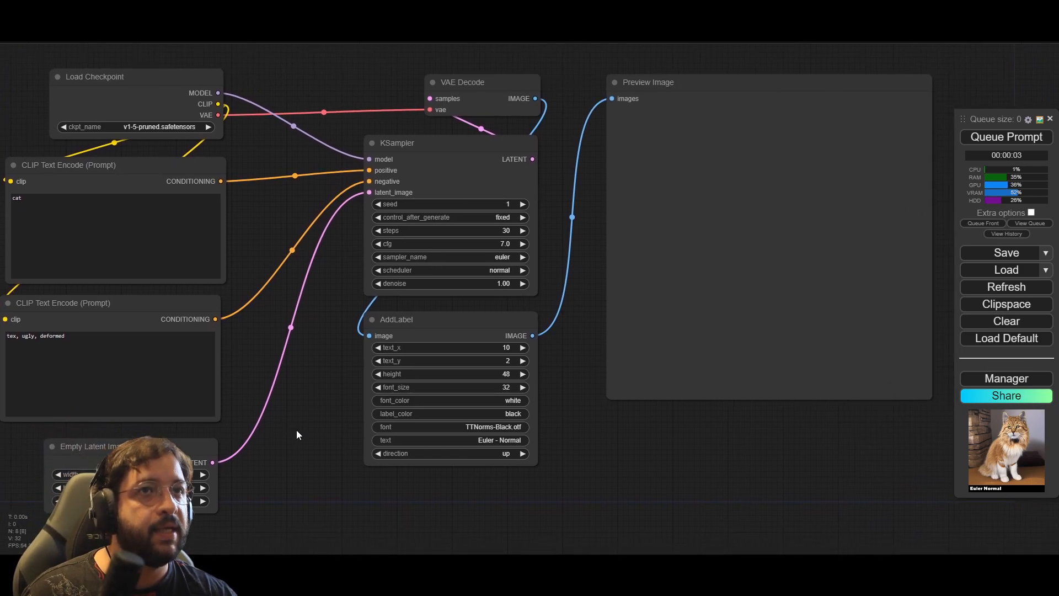
click(1020, 141)
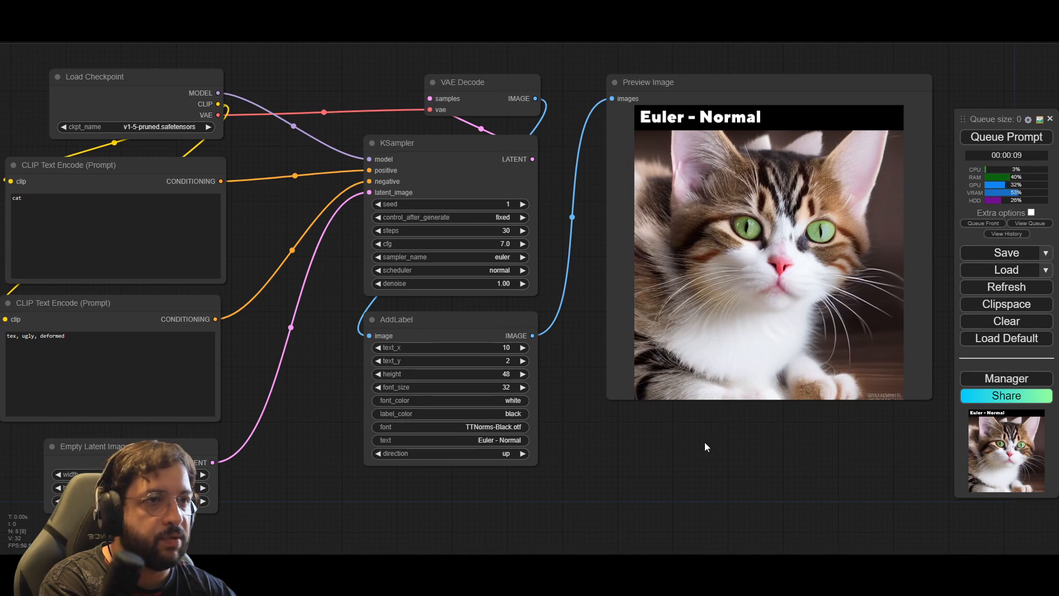
click(506, 453)
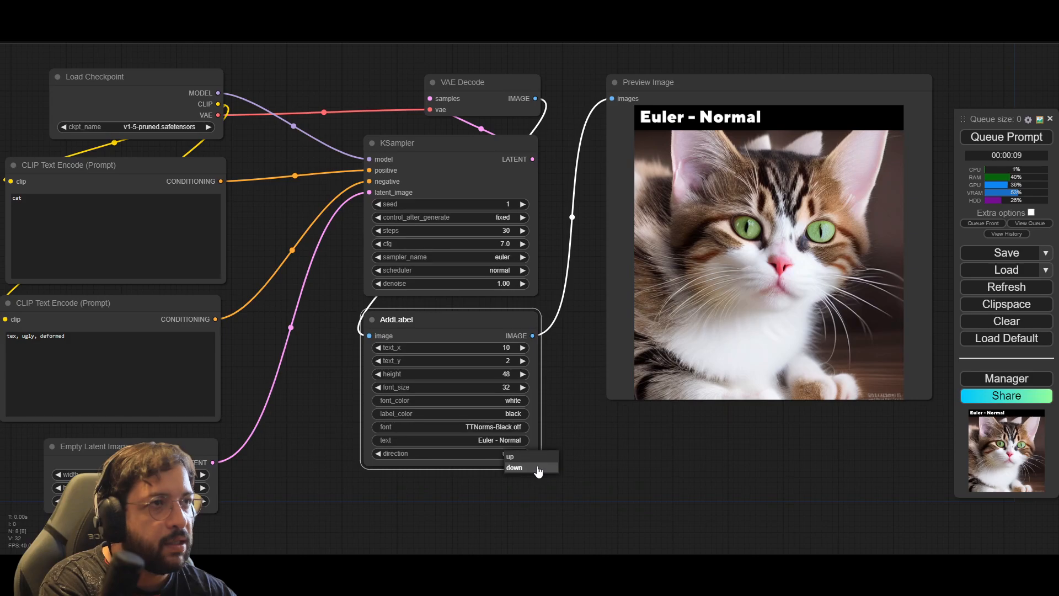
click(601, 455)
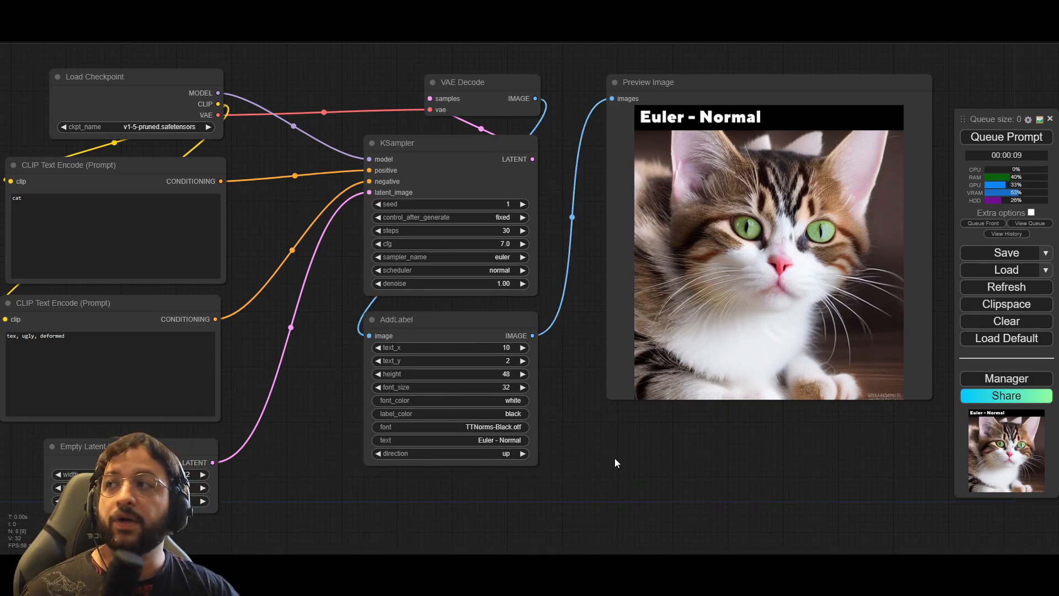
Step: Move the Preview Image node close beside the KSampler and AddLabel nodes, aligned with the KSampler's top edge
scroll(614, 457, down, 5)
drag(636, 462, 560, 429)
drag(702, 463, 422, 215)
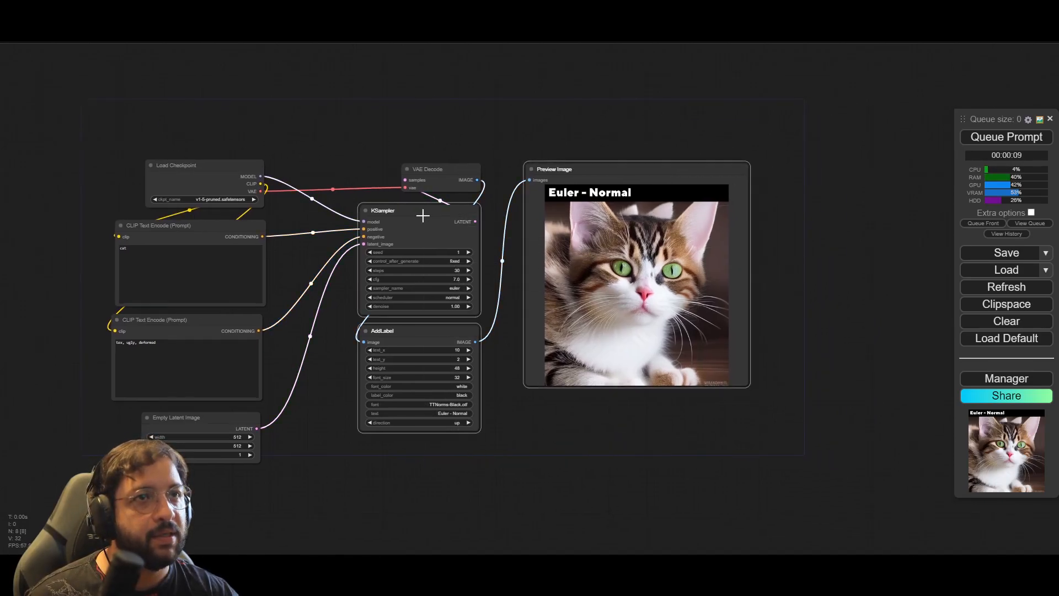
click(590, 183)
drag(596, 171, 562, 214)
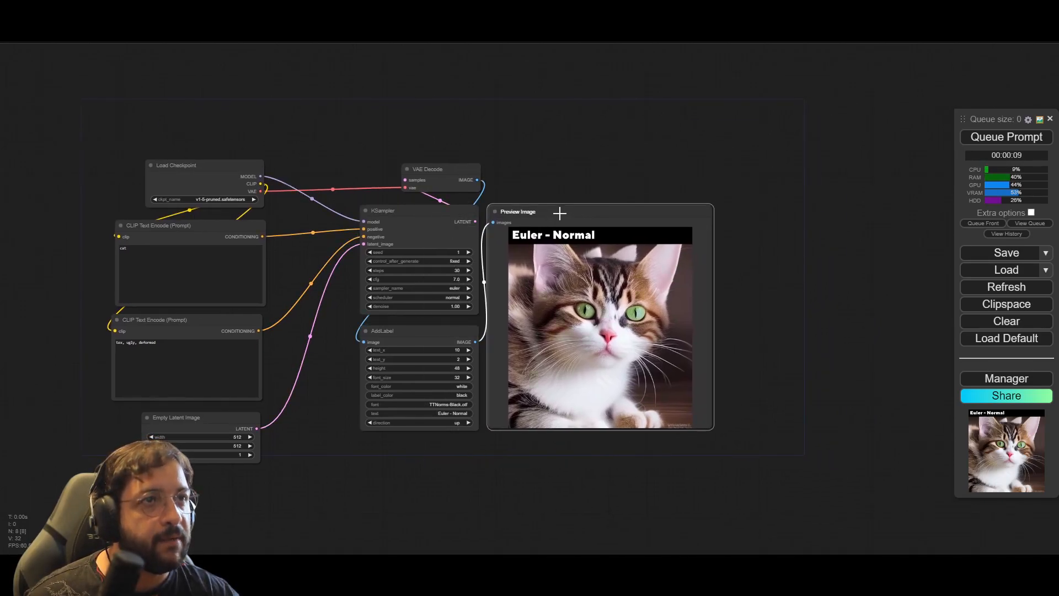
drag(565, 471, 583, 408)
drag(686, 436, 738, 459)
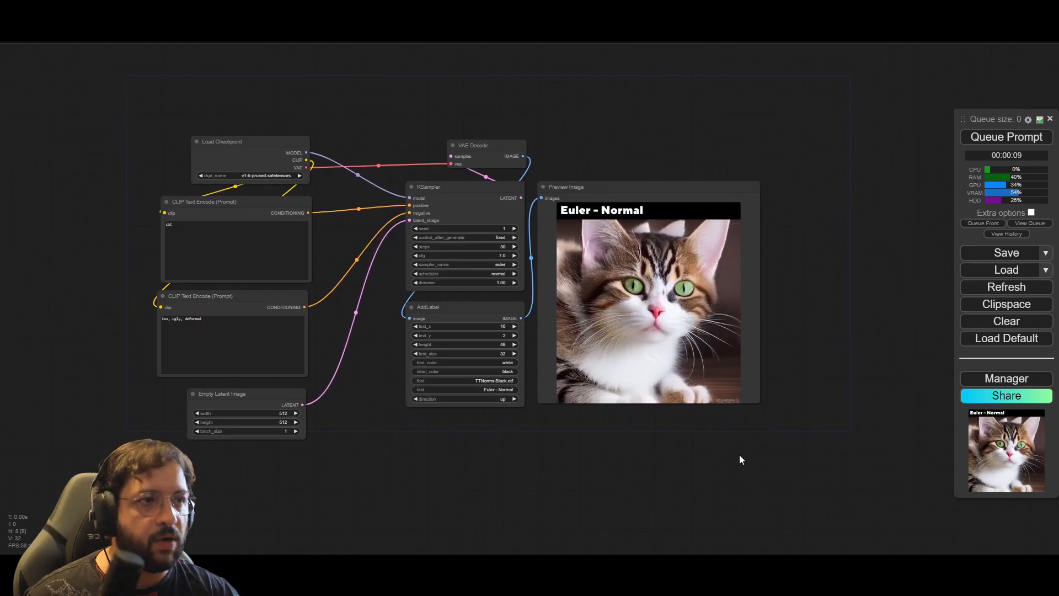
Step: Select the KSampler, AddLabel and Preview Image nodes together and copy them
drag(643, 409, 451, 213)
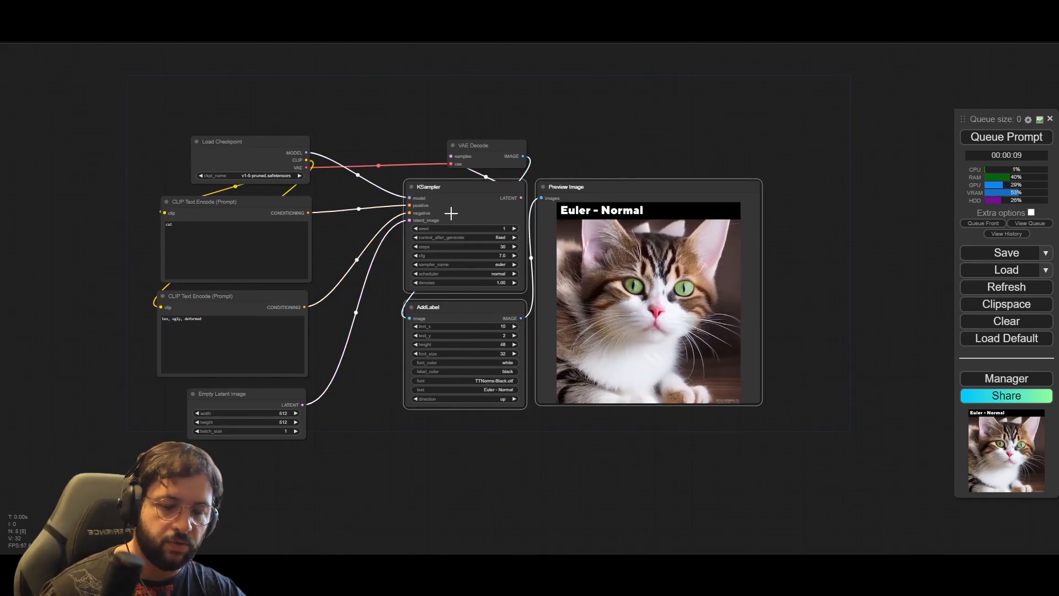
drag(582, 517, 517, 420)
key(ctrl+shift+v)
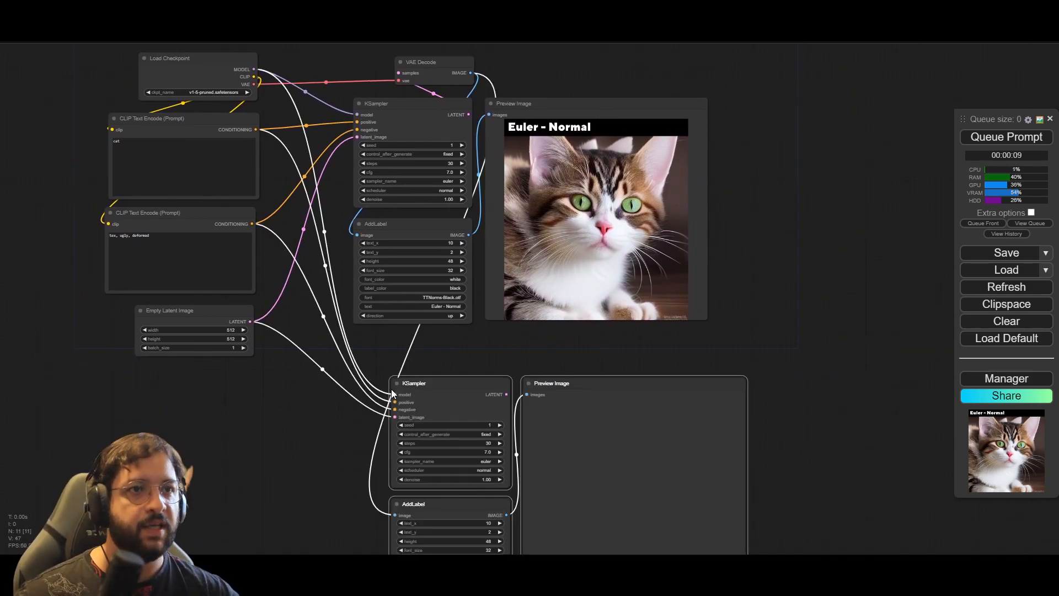
drag(447, 381, 413, 365)
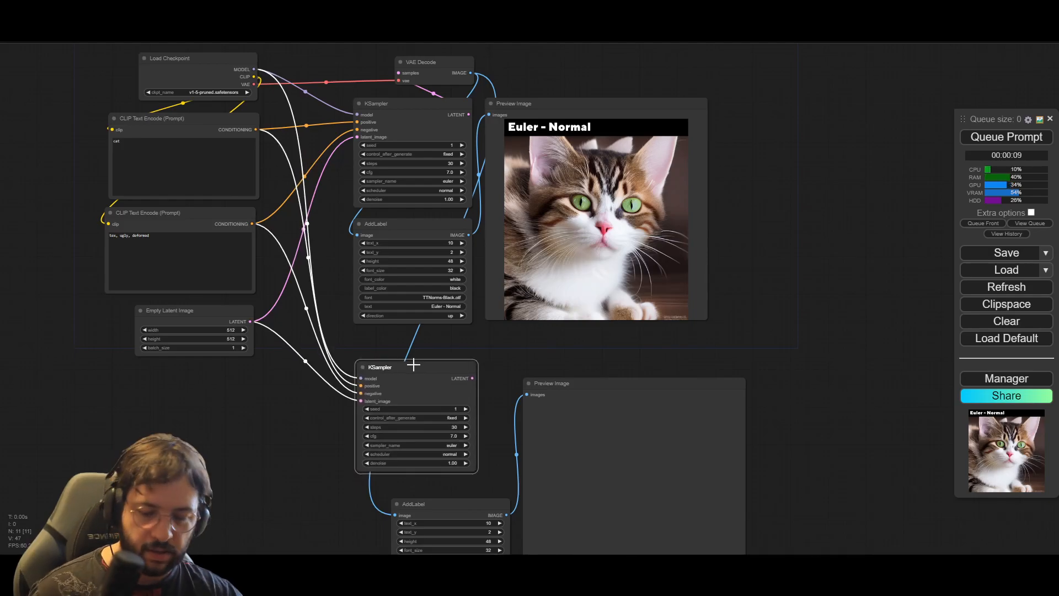
key(ctrl+z)
key(ctrl+z)
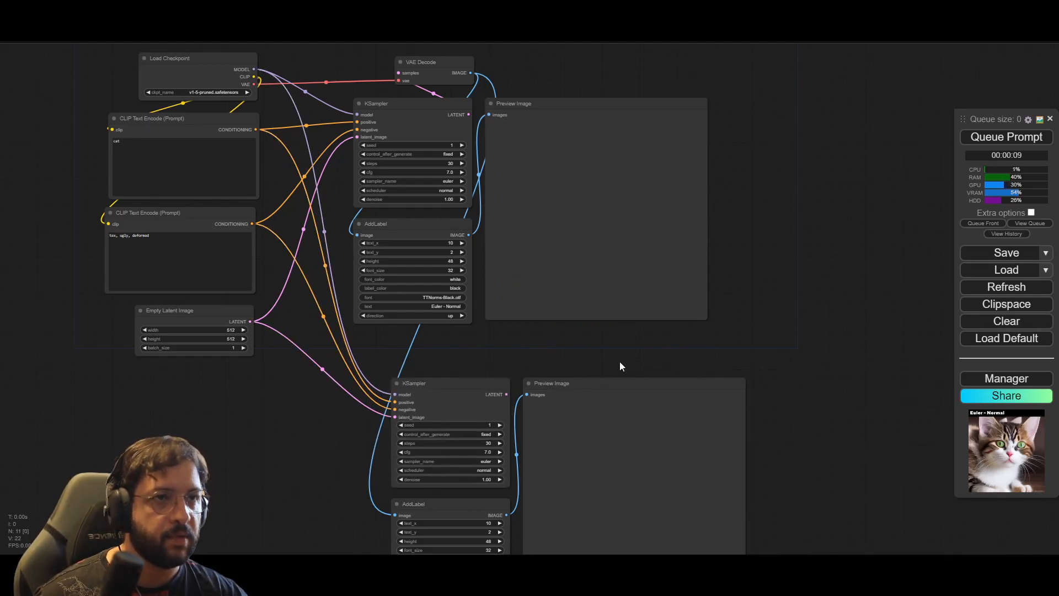
key(ctrl+z)
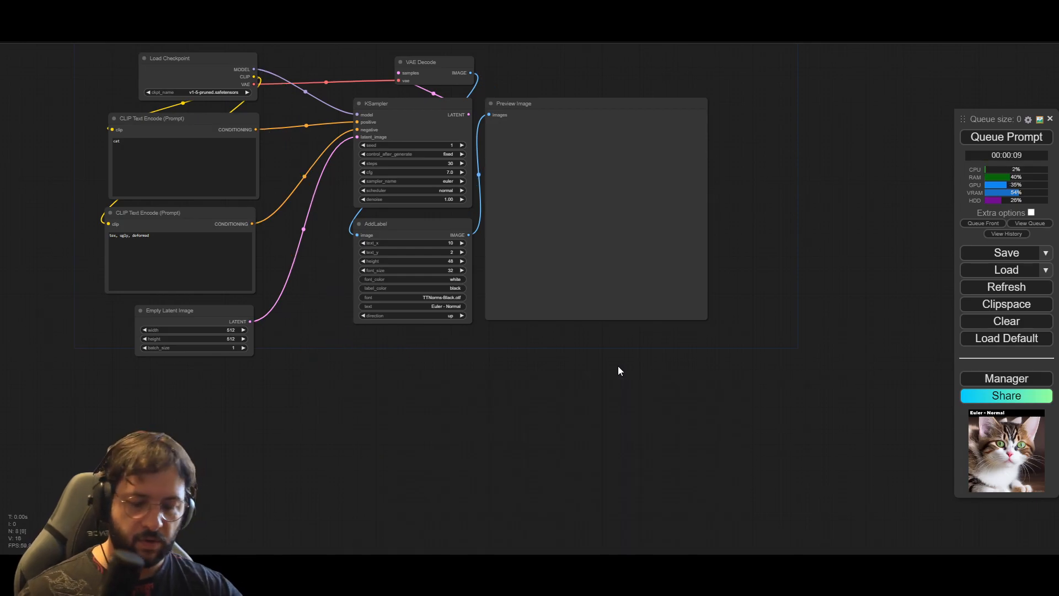
Step: Paste the copied KSampler, AddLabel and Preview Image nodes with their input connections kept, and place them directly below the originals
key(ctrl+shift+v)
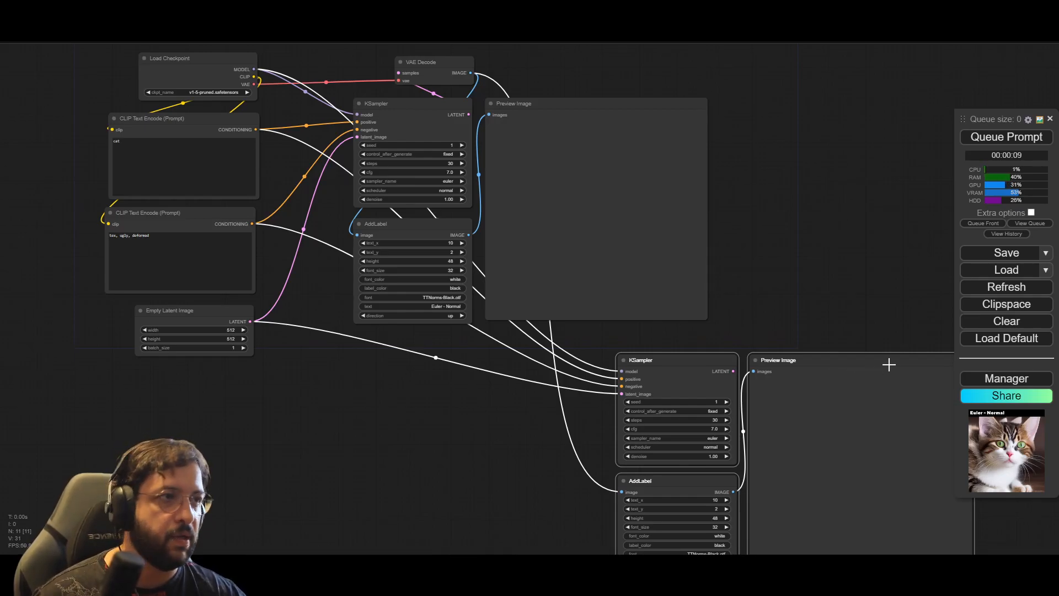
drag(892, 359, 631, 344)
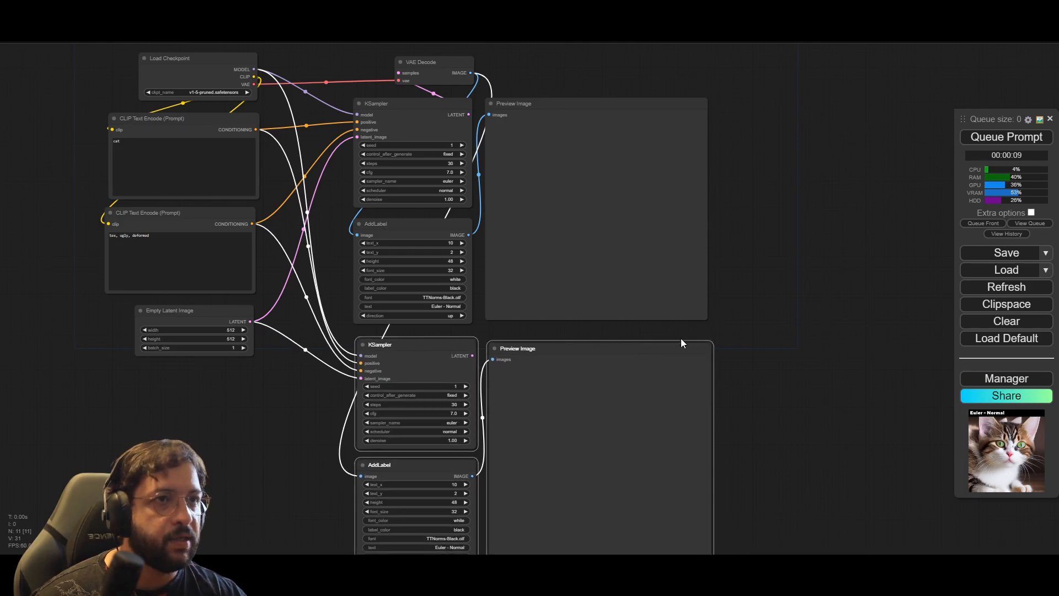
Step: Set the scheduler of the duplicated lower KSampler to karras
click(740, 358)
drag(351, 449, 354, 399)
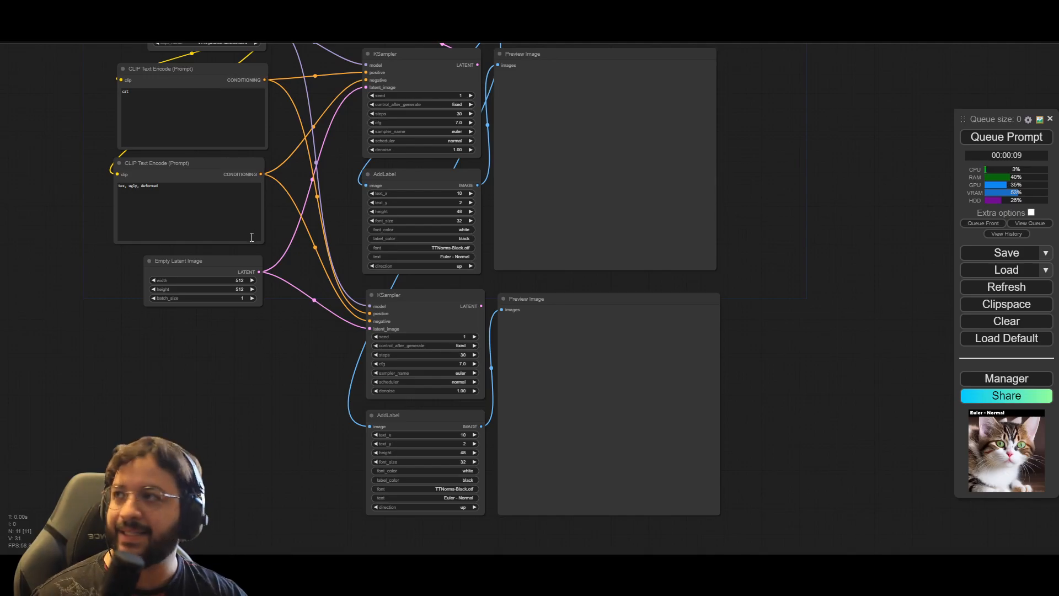
scroll(355, 459, up, 2)
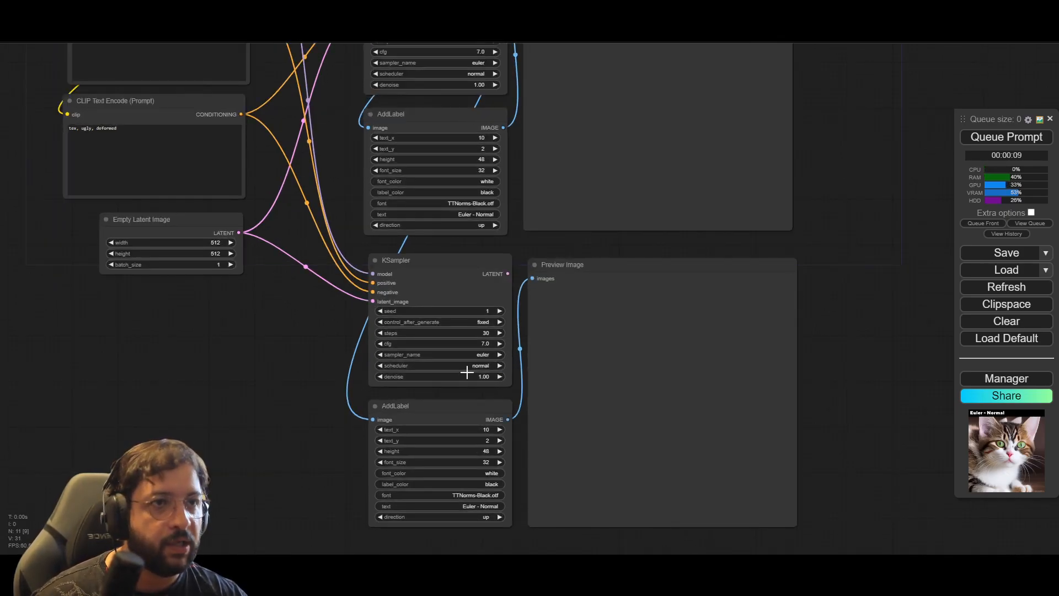
click(482, 364)
click(488, 380)
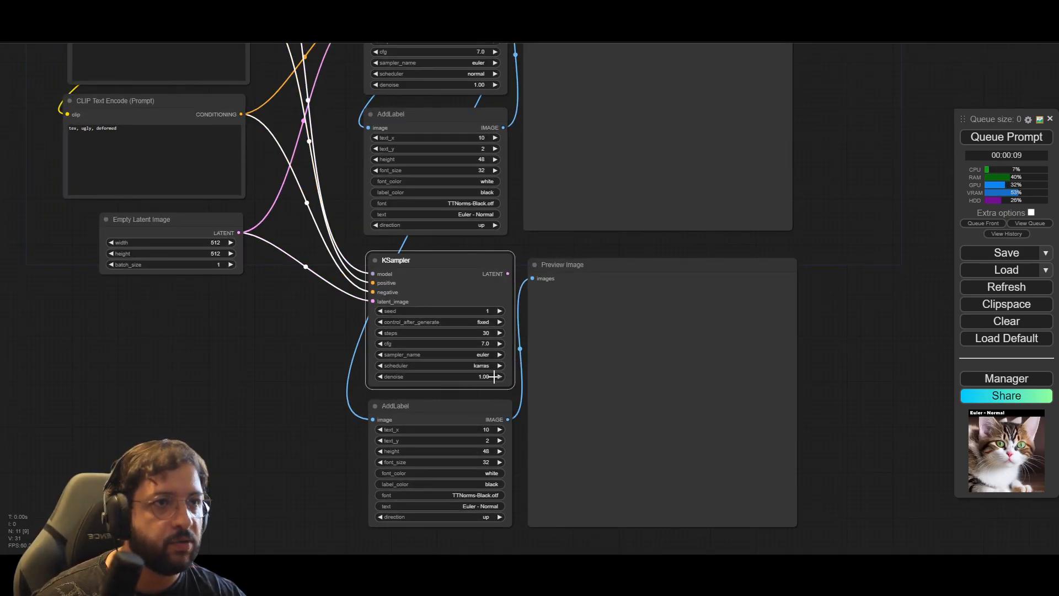
Step: Change the label text of the lower group's AddLabel node to "Euler - Karras"
click(486, 506)
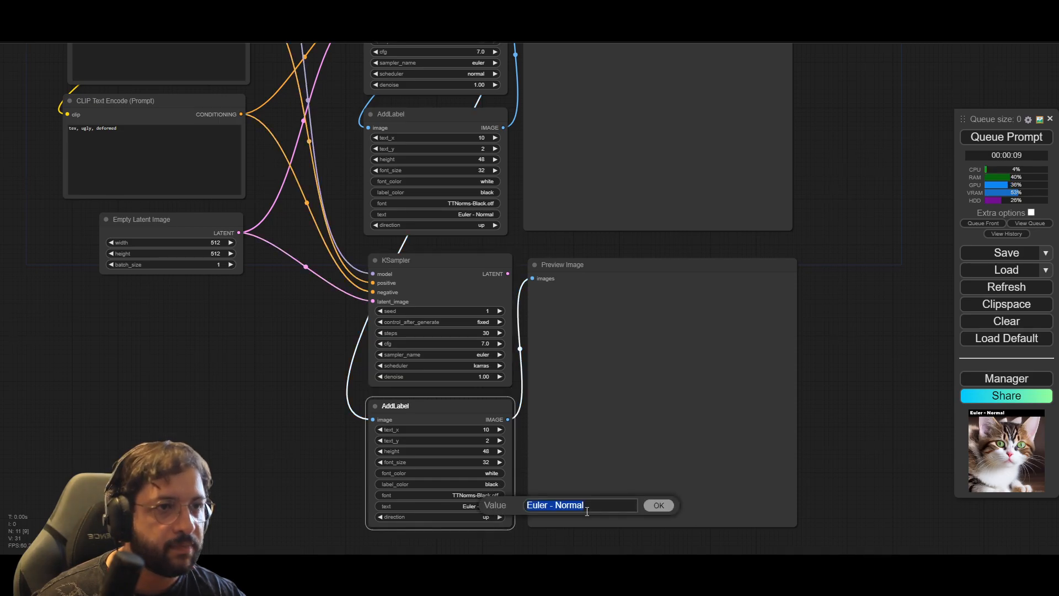
drag(556, 504, 622, 503)
text(Karras)
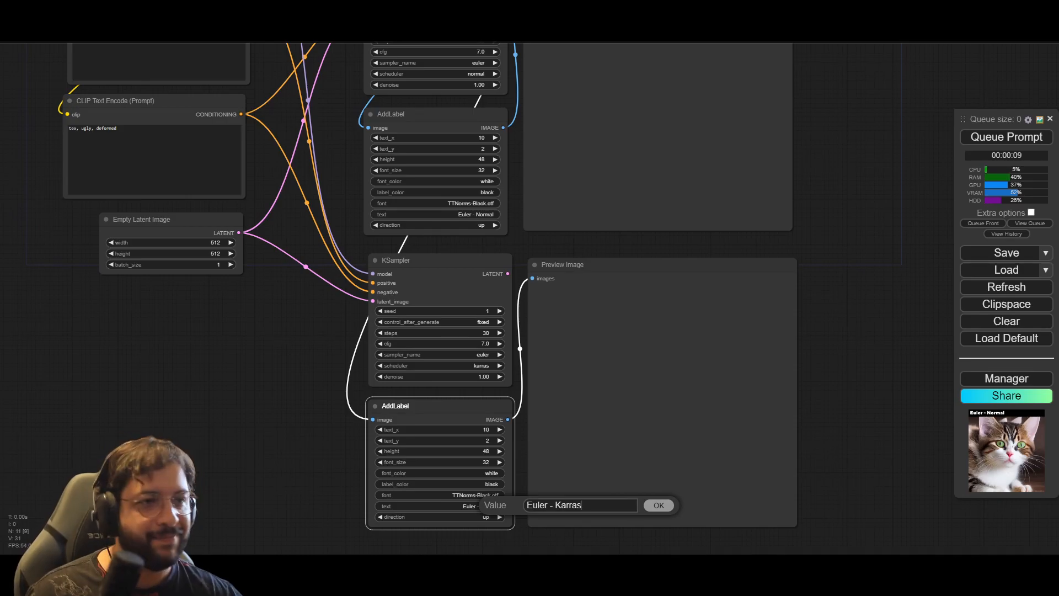
click(668, 511)
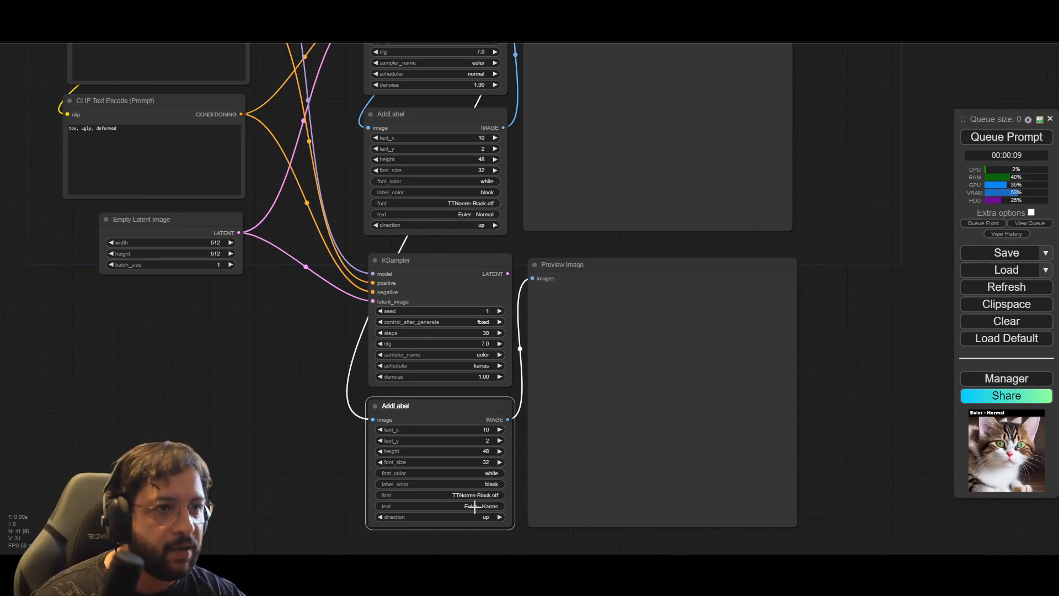
Step: Check the lower KSampler's scheduler options and put the scheduler back on karras
click(495, 365)
click(492, 365)
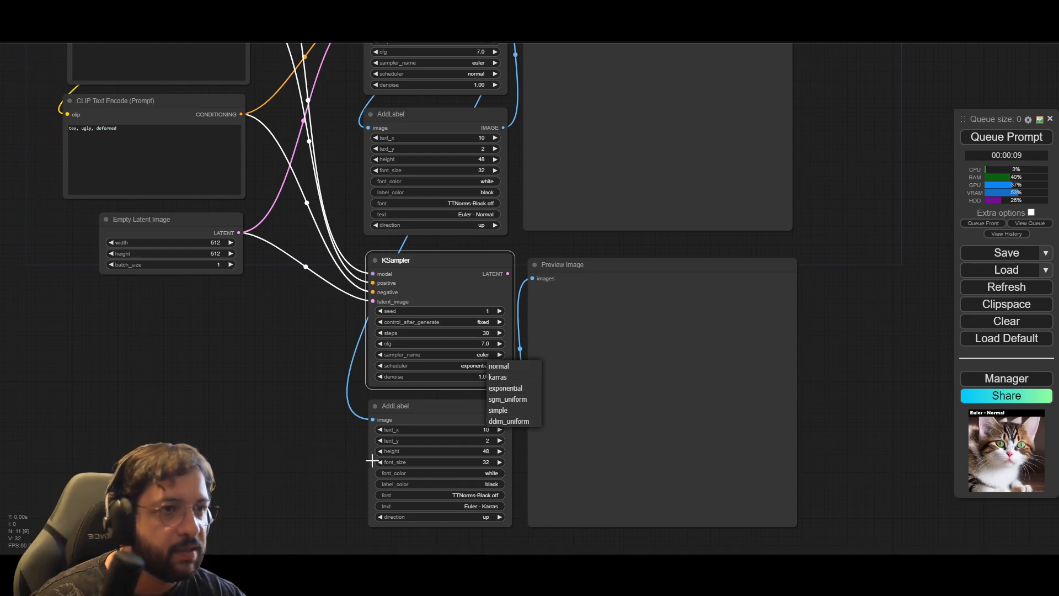
click(349, 465)
click(486, 365)
click(497, 377)
click(288, 409)
Step: Copy the Karras group's three nodes, paste them with connections kept, and place them beside the Euler - Normal group's preview
scroll(812, 190, down, 5)
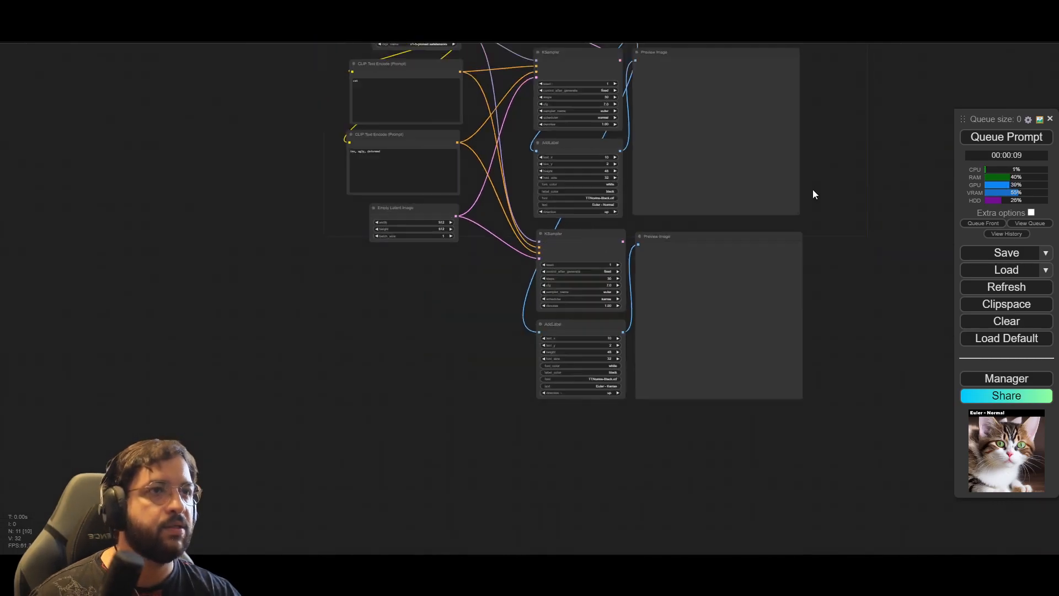
drag(686, 533, 406, 360)
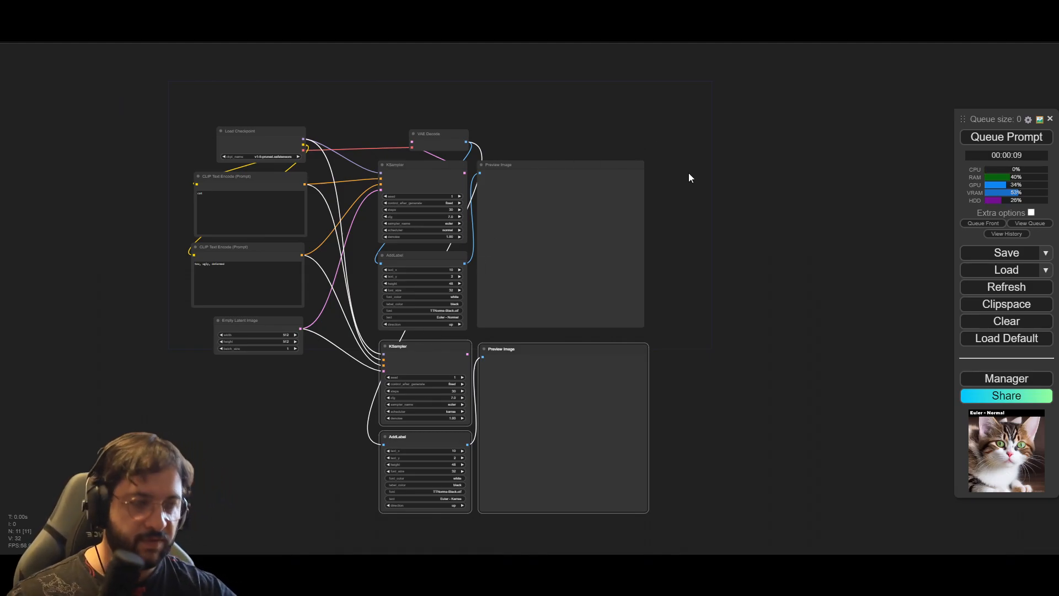
key(ctrl+c)
key(ctrl+shift+v)
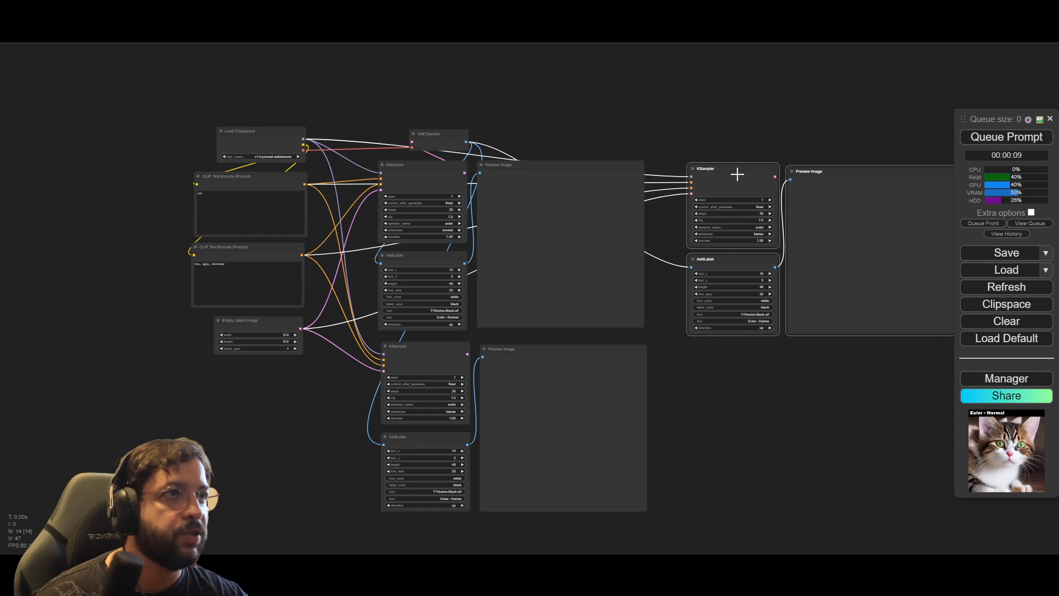
drag(738, 175, 721, 171)
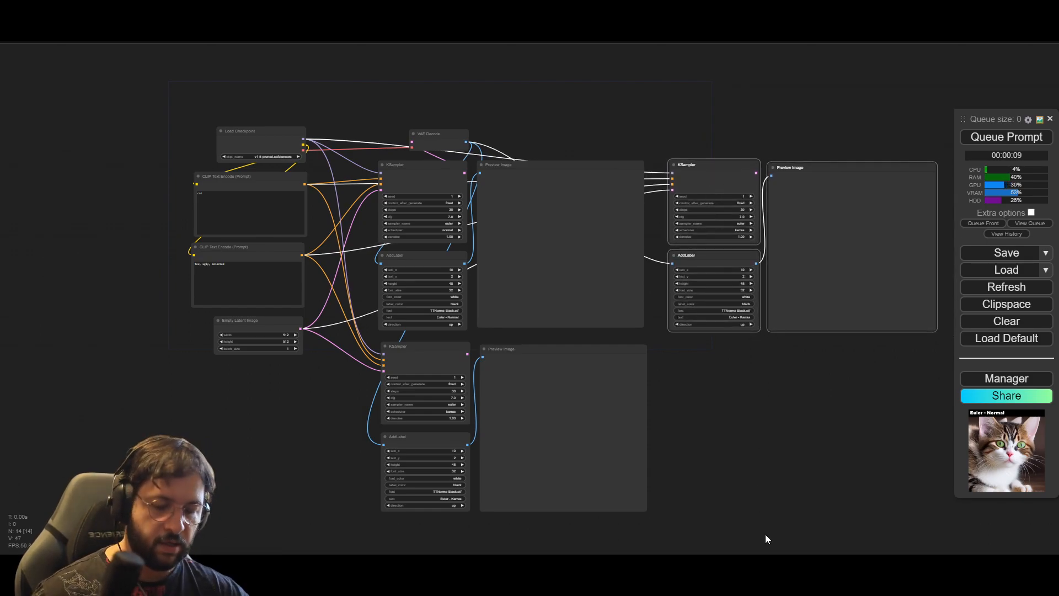
Step: Set the scheduler of the newly pasted KSampler in the upper row to exponential
drag(715, 468, 558, 361)
scroll(618, 290, up, 8)
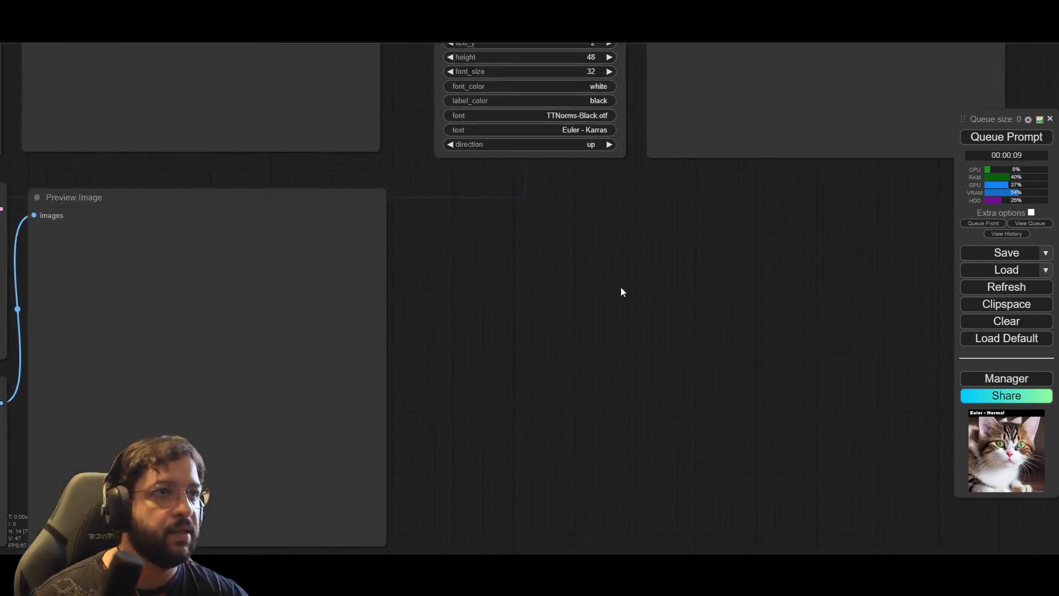
drag(618, 296, 549, 514)
click(500, 184)
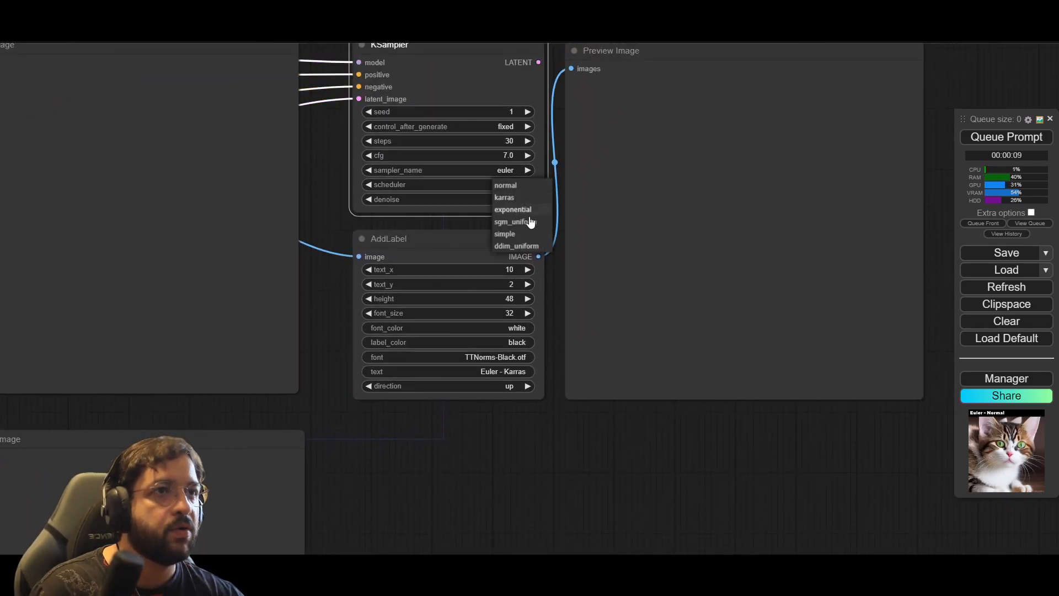
click(528, 210)
Step: Change the label text under the exponential KSampler to "Euler - Exponential"
click(523, 372)
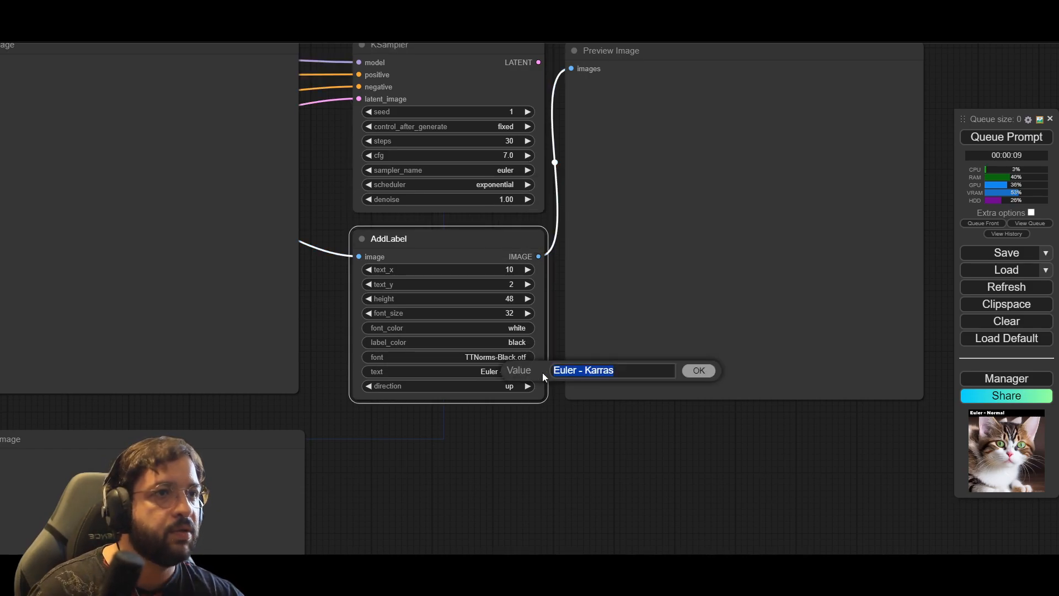
click(586, 371)
double_click(586, 371)
text(Exponential)
click(698, 370)
click(658, 467)
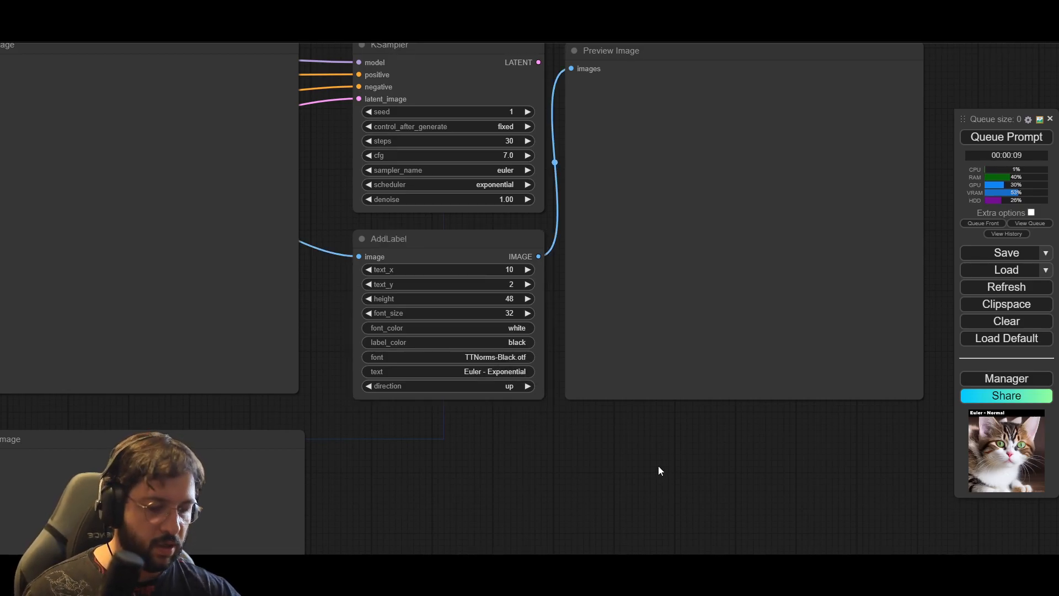
Step: Paste another copy of the node group with connections kept and align it directly below the Exponential group
scroll(657, 471, down, 5)
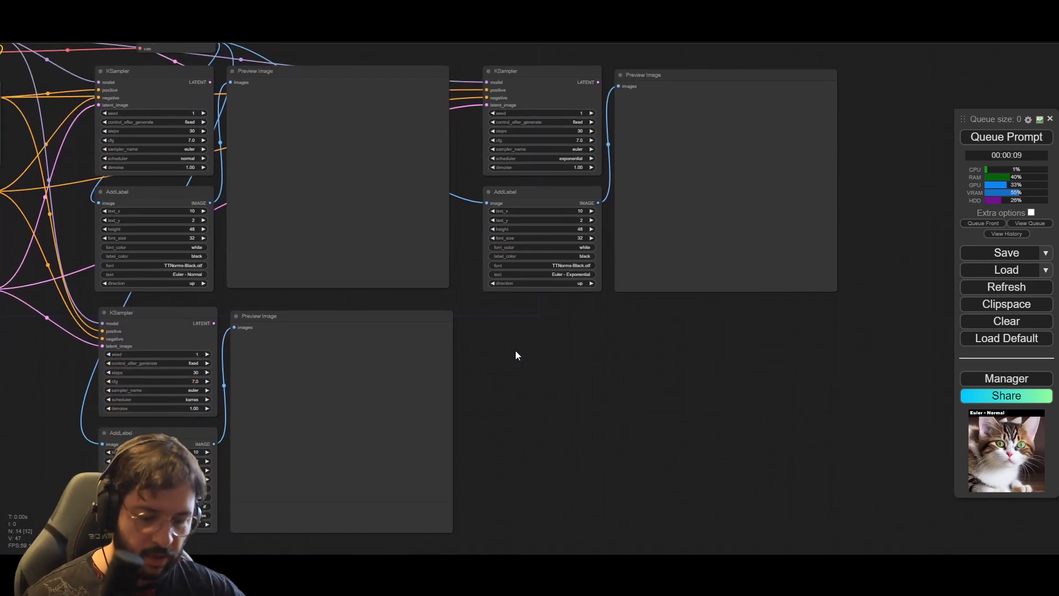
key(ctrl+shift+v)
drag(576, 347, 547, 312)
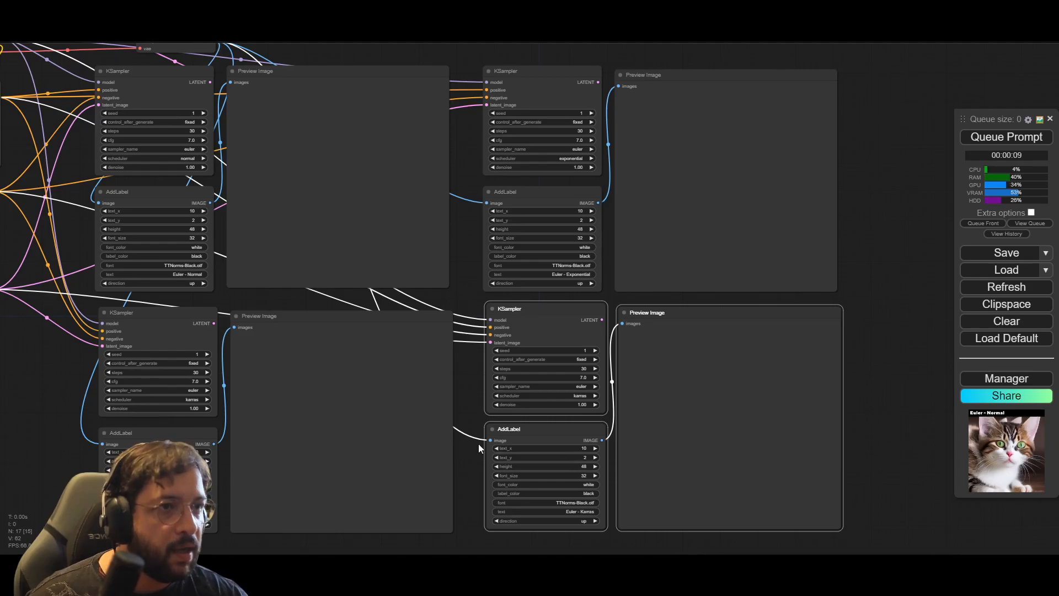
Step: Set the scheduler of the KSampler below the Exponential group to sgm_uniform
scroll(477, 442, up, 5)
click(651, 368)
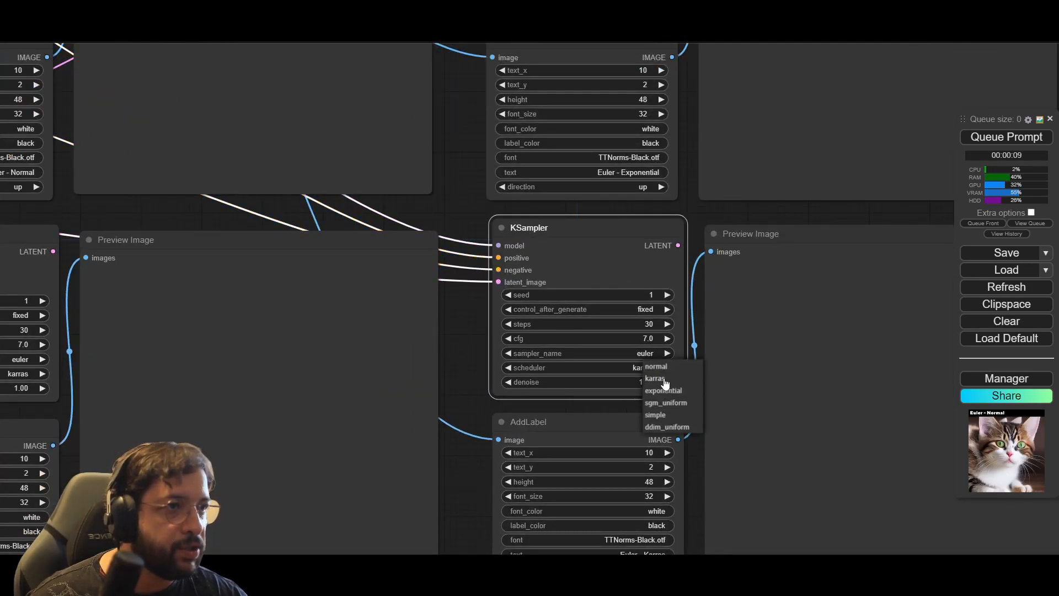
click(686, 403)
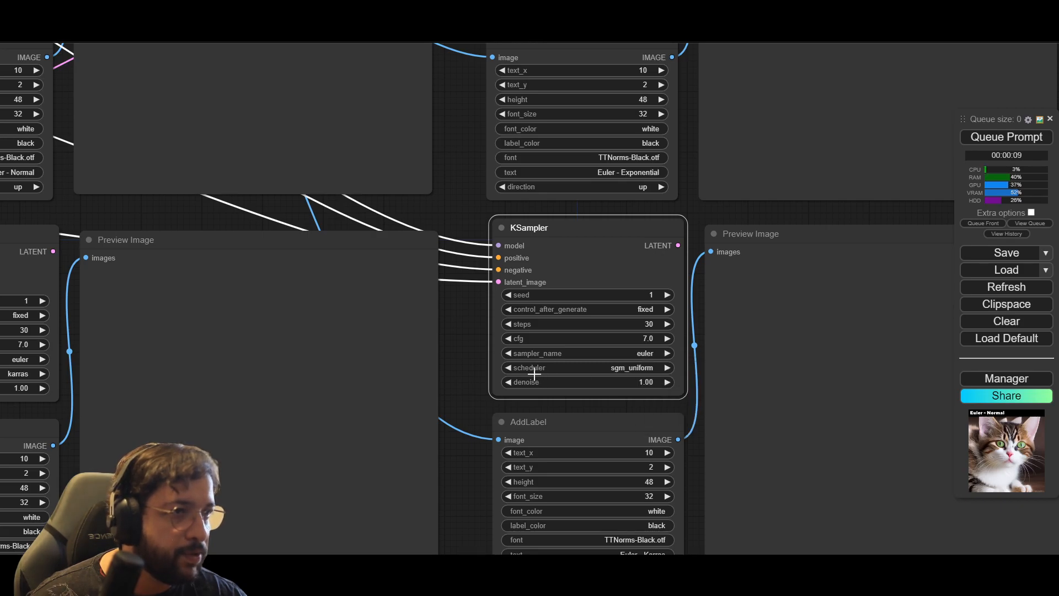
Step: Change the label text under the sgm_uniform KSampler to "Euler - sgm-uniform"
drag(474, 396, 458, 307)
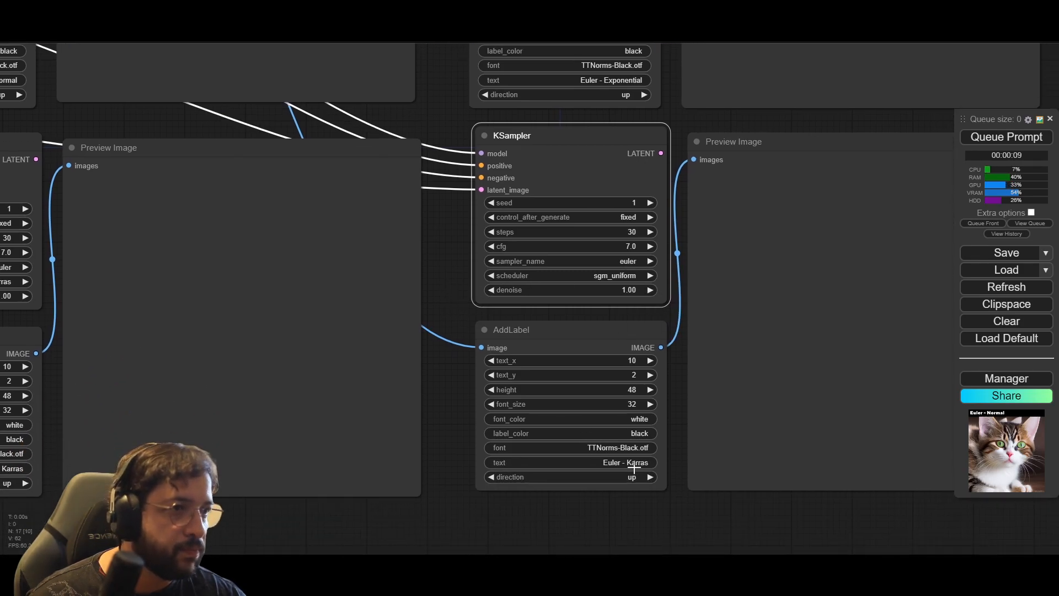
click(607, 459)
drag(696, 465, 726, 467)
key(BackSpace)
text(sgm_uniform)
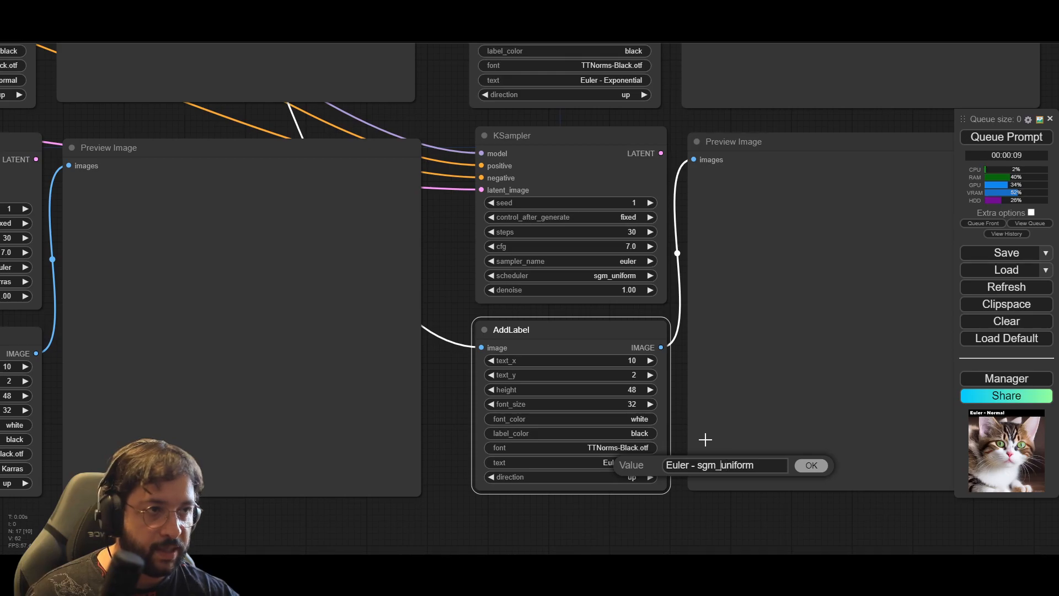
key(Left)
key(Left)
key(Left)
key(Left)
key(Left)
key(Left)
key(Left)
key(BackSpace)
text(-)
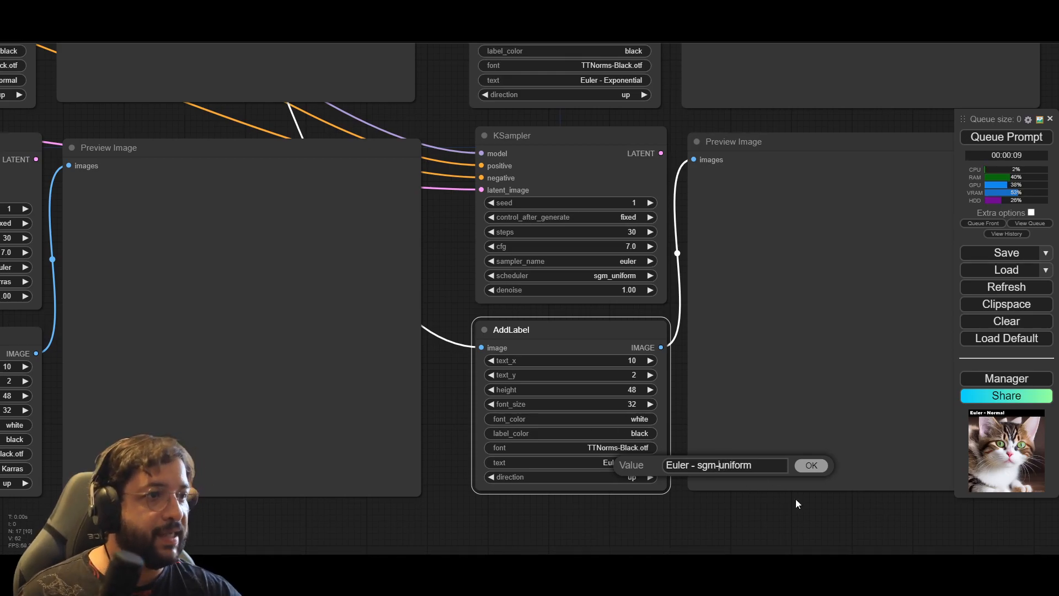
click(806, 466)
click(713, 513)
Step: Paste another connected copy of the node group and place it in the upper row beside the Exponential group's preview
scroll(712, 512, down, 5)
drag(863, 328, 571, 307)
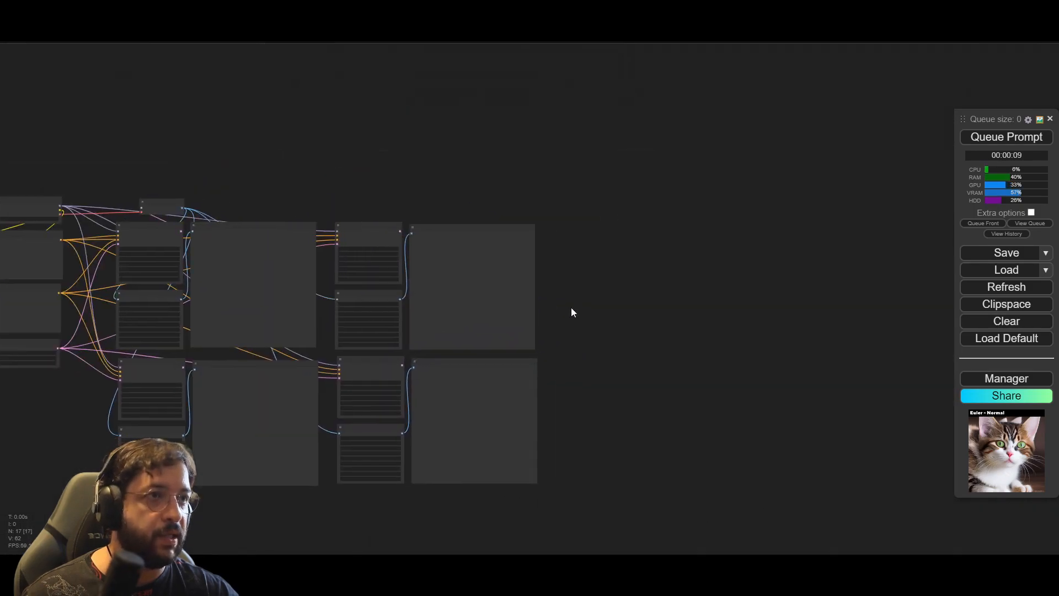
scroll(584, 293, up, 1)
scroll(584, 298, up, 1)
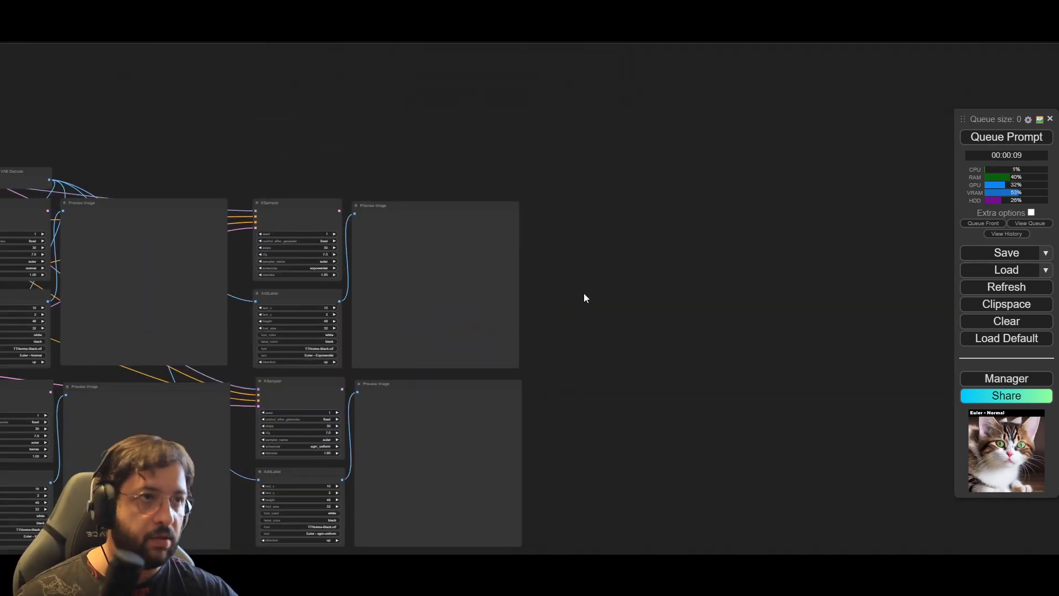
key(ctrl+shift+v)
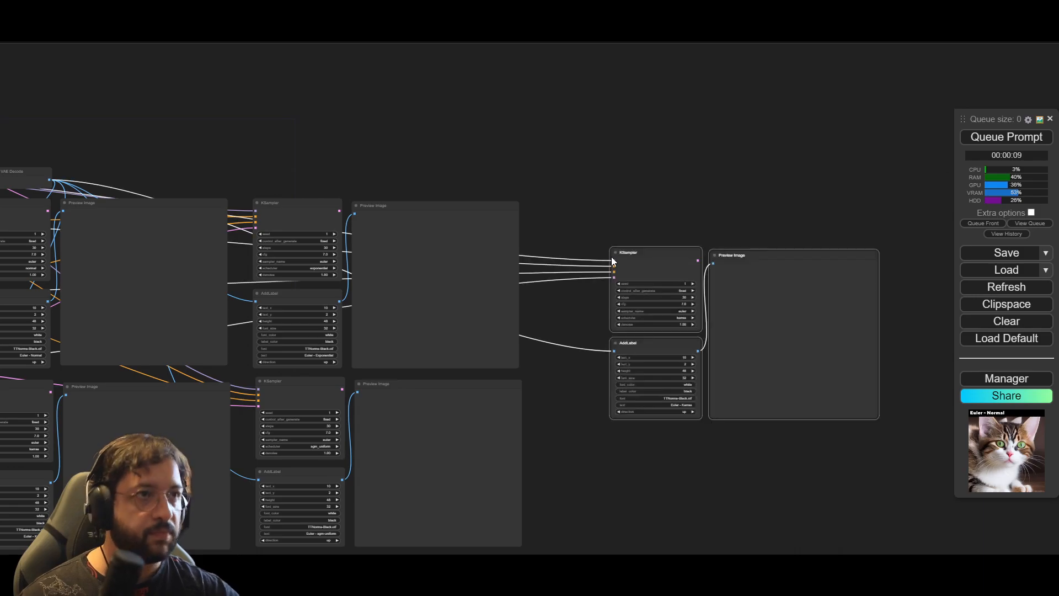
drag(650, 253, 576, 208)
click(623, 184)
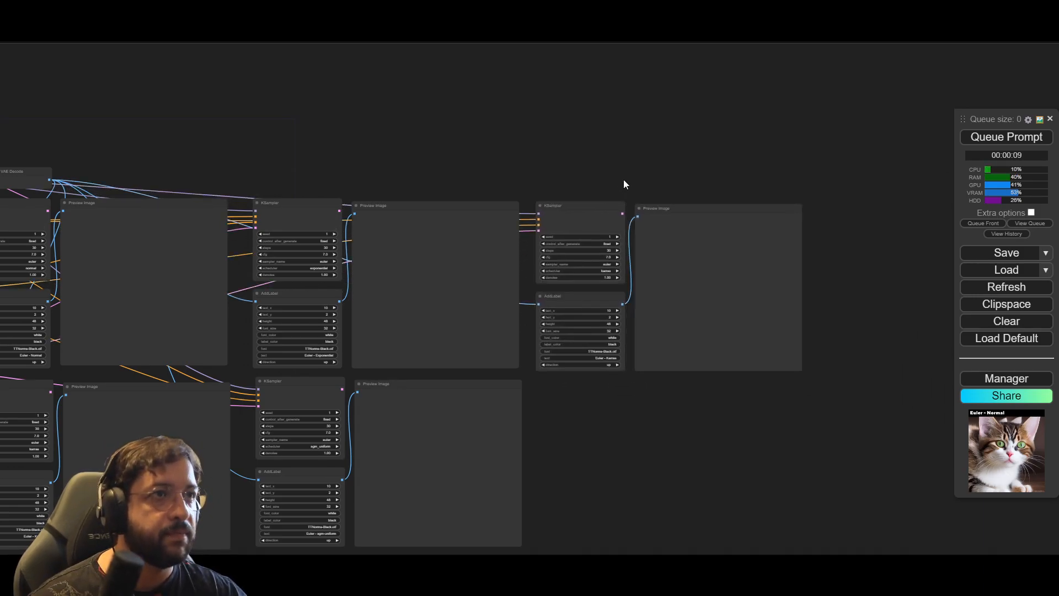
Step: Set the scheduler of the third KSampler in the upper row to simple
scroll(623, 183, up, 10)
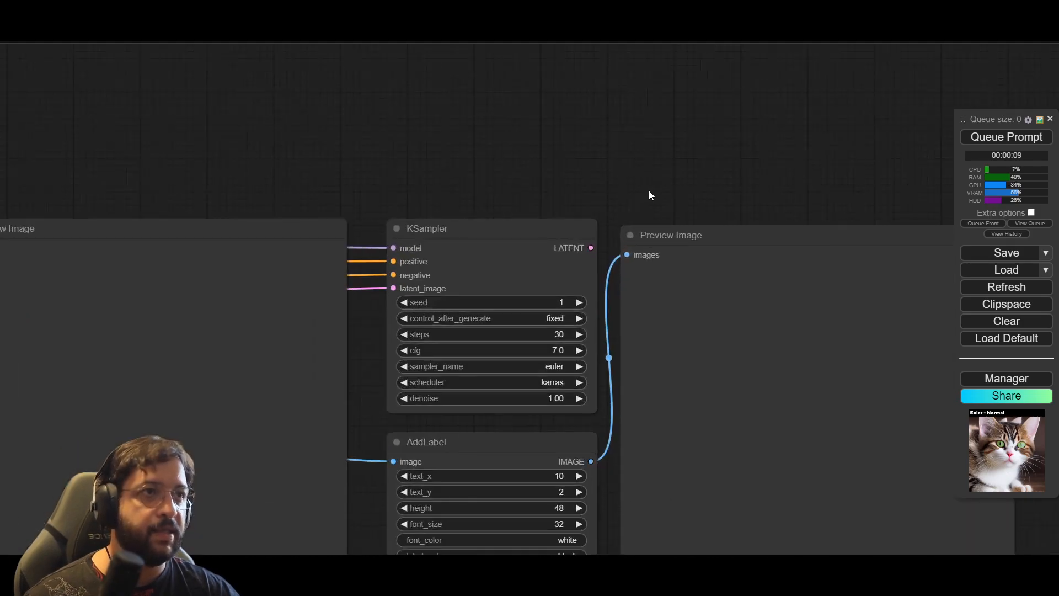
drag(621, 82, 621, 56)
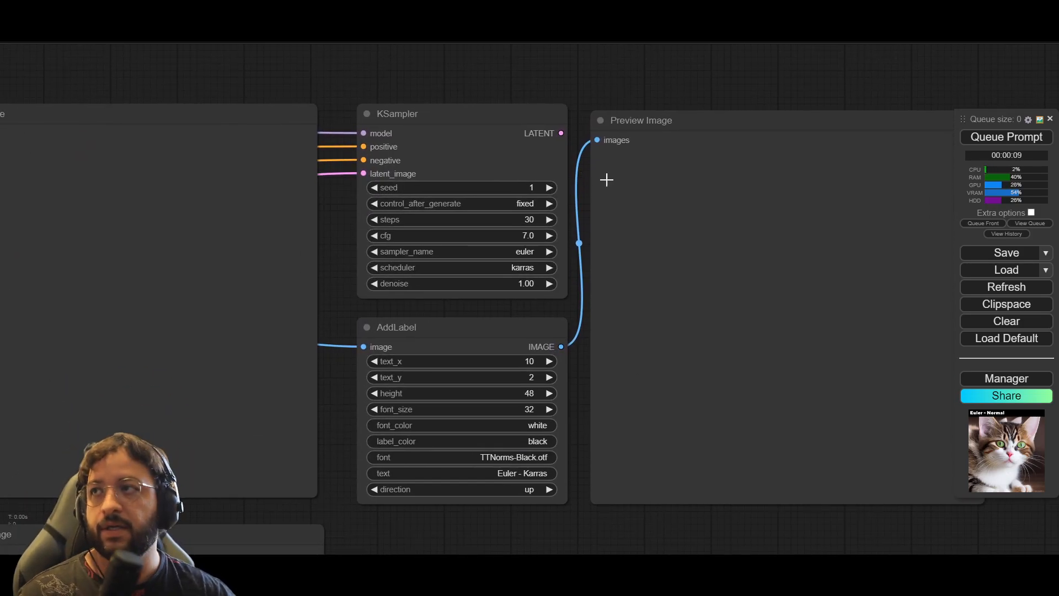
click(528, 268)
click(543, 318)
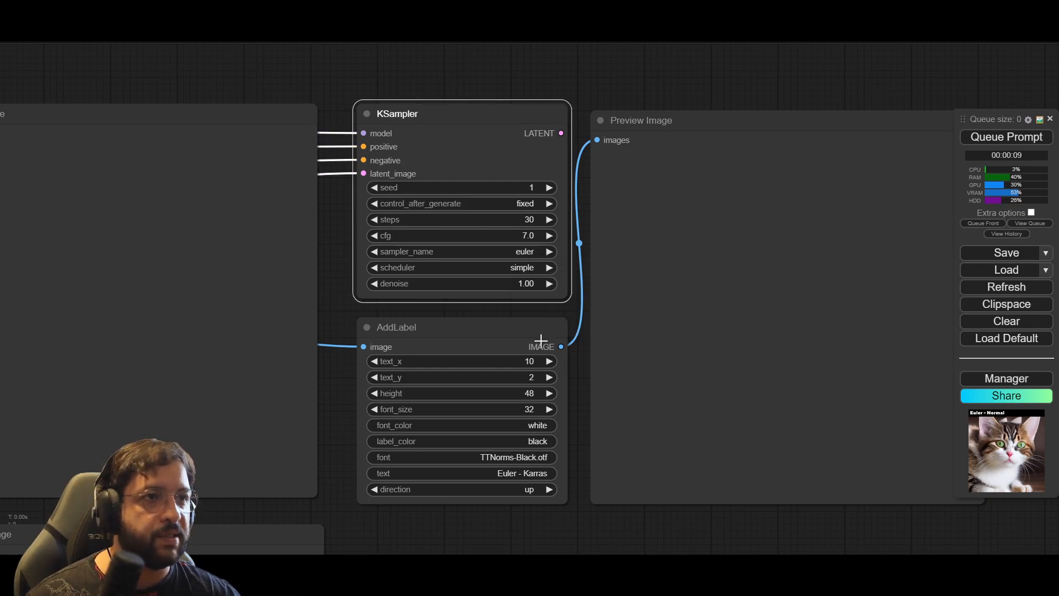
Step: Change the label text under the simple-scheduler KSampler to "Euler - Simple"
click(528, 470)
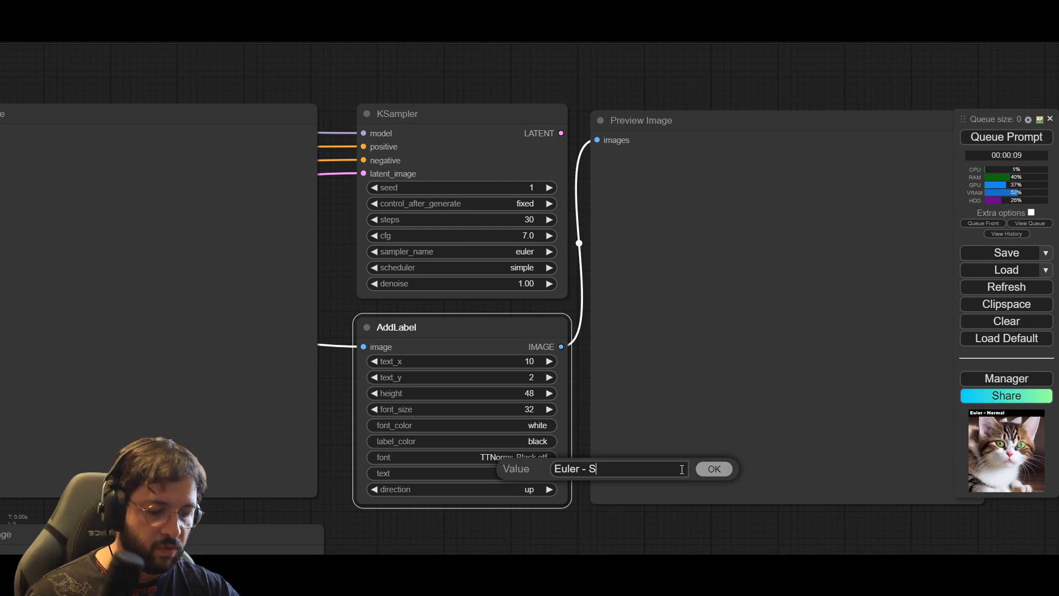
click(726, 468)
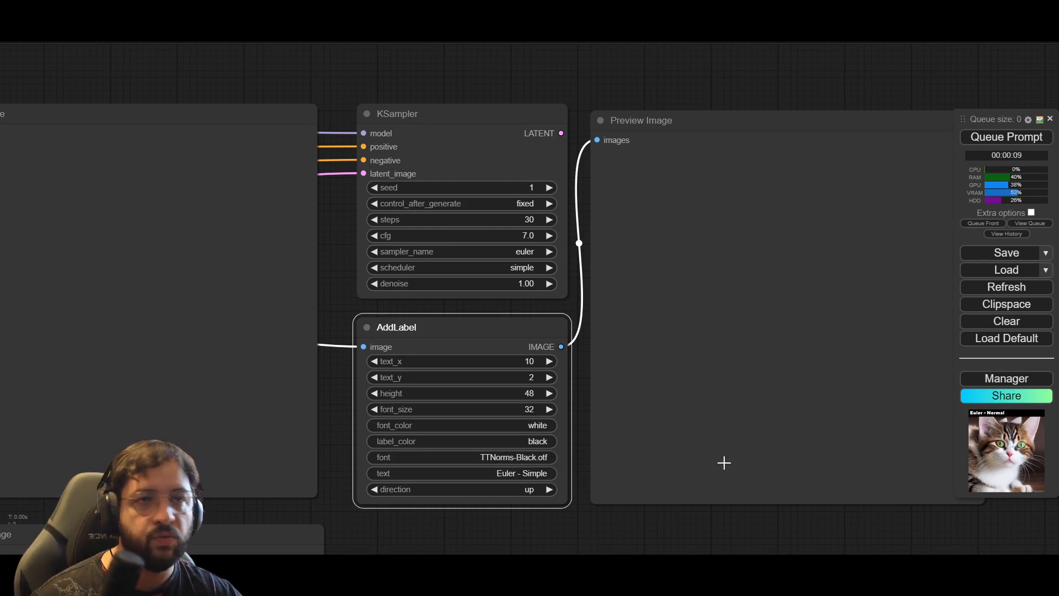
click(637, 522)
Step: Paste another connected copy of the node group and align it directly below the Simple group
scroll(636, 522, down, 5)
drag(689, 528, 727, 296)
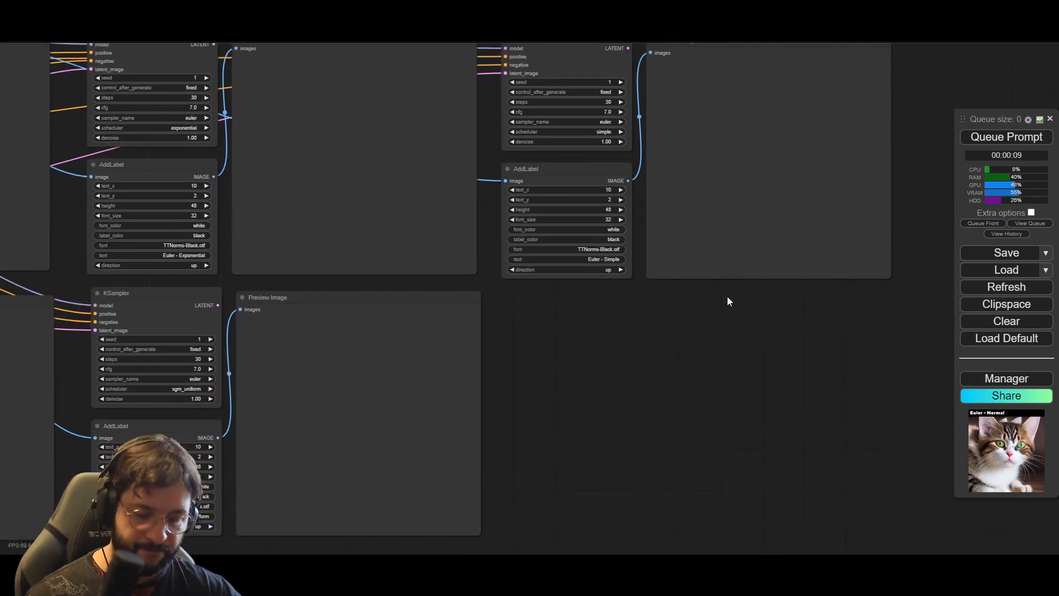
key(ctrl+shift+v)
drag(805, 307, 596, 303)
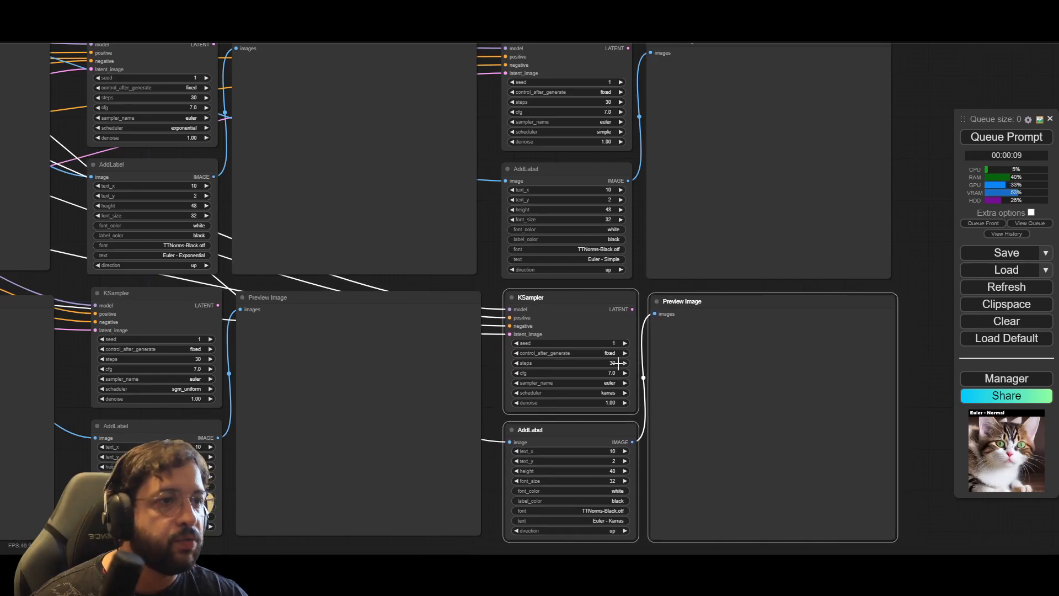
Step: Set the scheduler of the KSampler below the Simple group to ddim_uniform
click(491, 508)
click(600, 393)
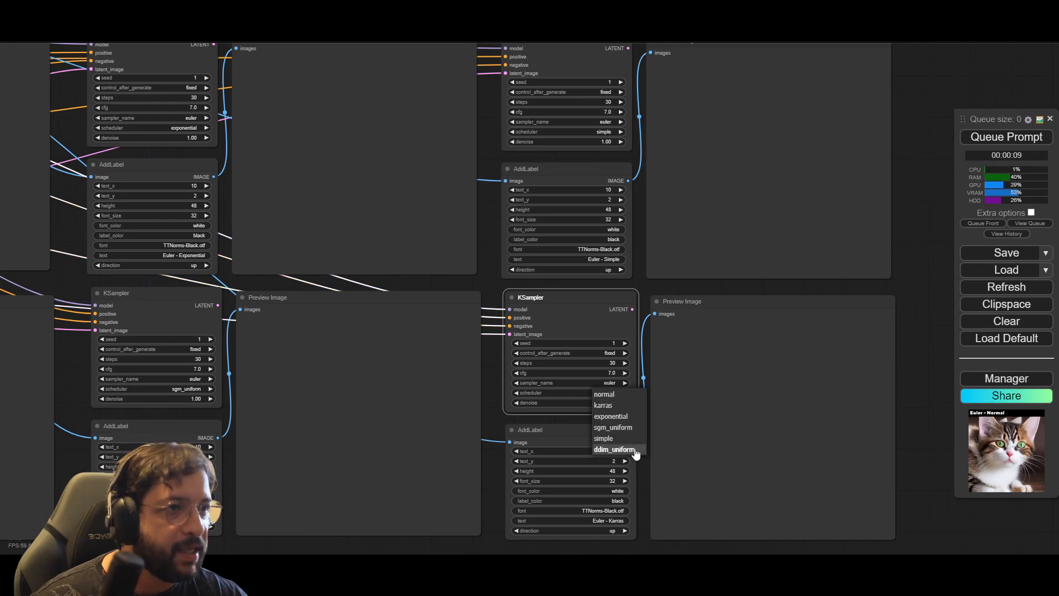
click(613, 449)
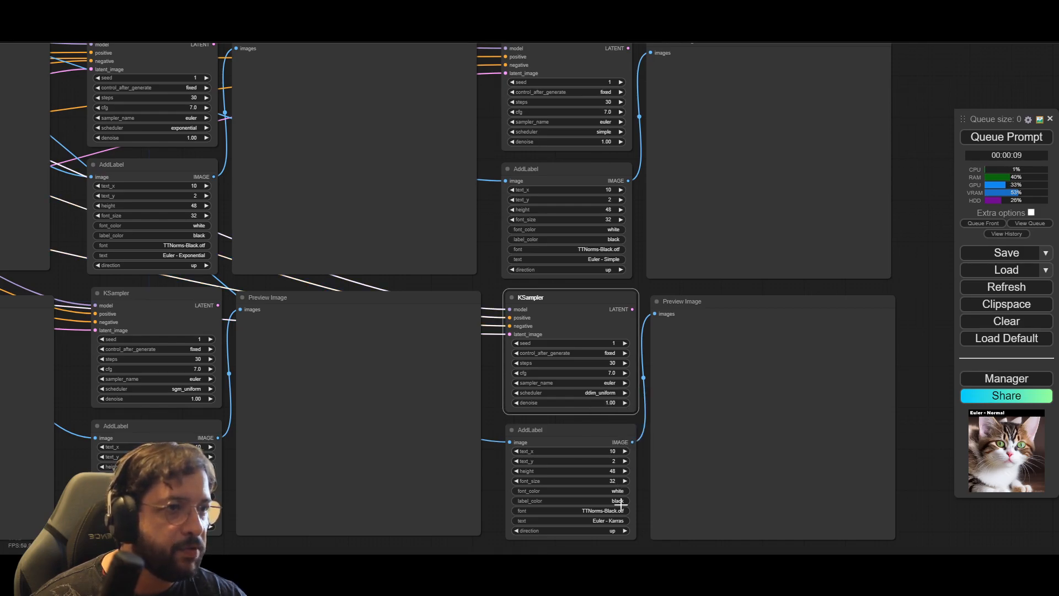
Step: Change the label text under the ddim_uniform KSampler to "Euler - ddim-uniform"
click(619, 520)
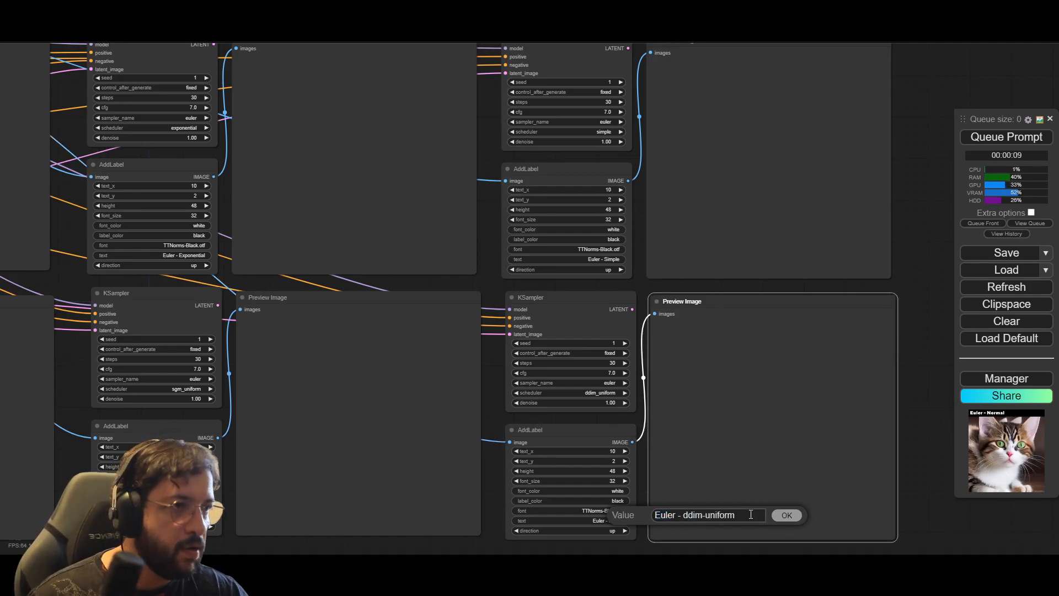
click(786, 515)
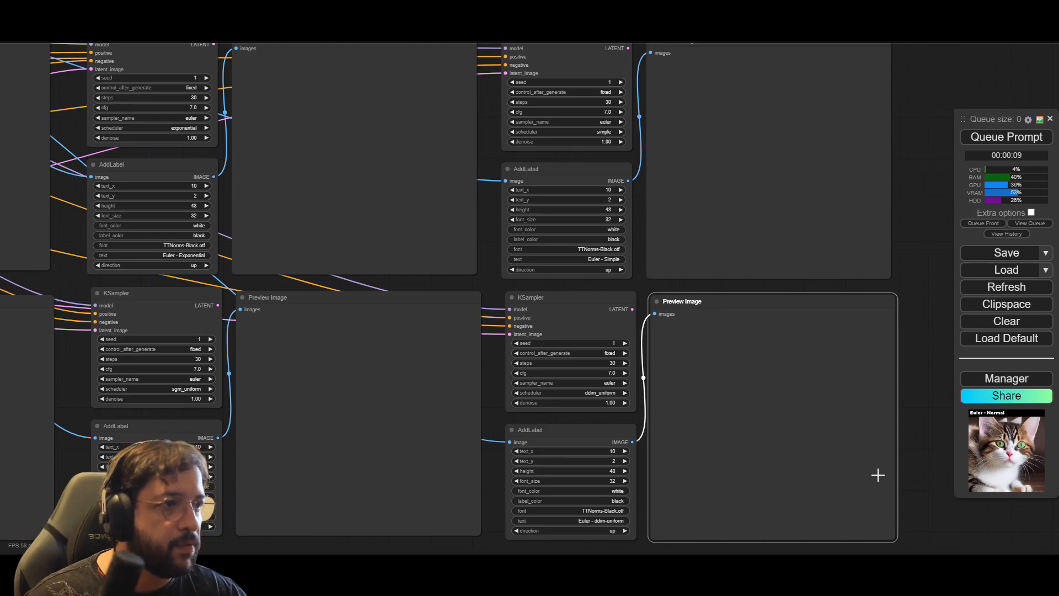
Step: Queue the prompt to generate the labelled Euler previews for all the scheduler groups
scroll(875, 471, down, 5)
drag(658, 526, 721, 519)
drag(791, 161, 813, 161)
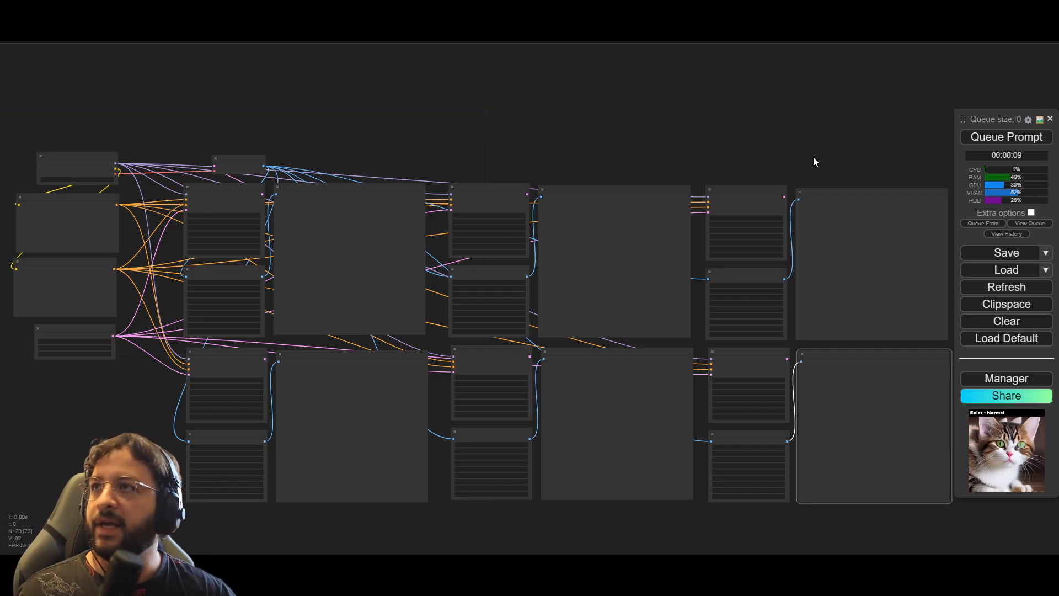
scroll(760, 146, up, 2)
drag(760, 146, 633, 92)
click(1018, 141)
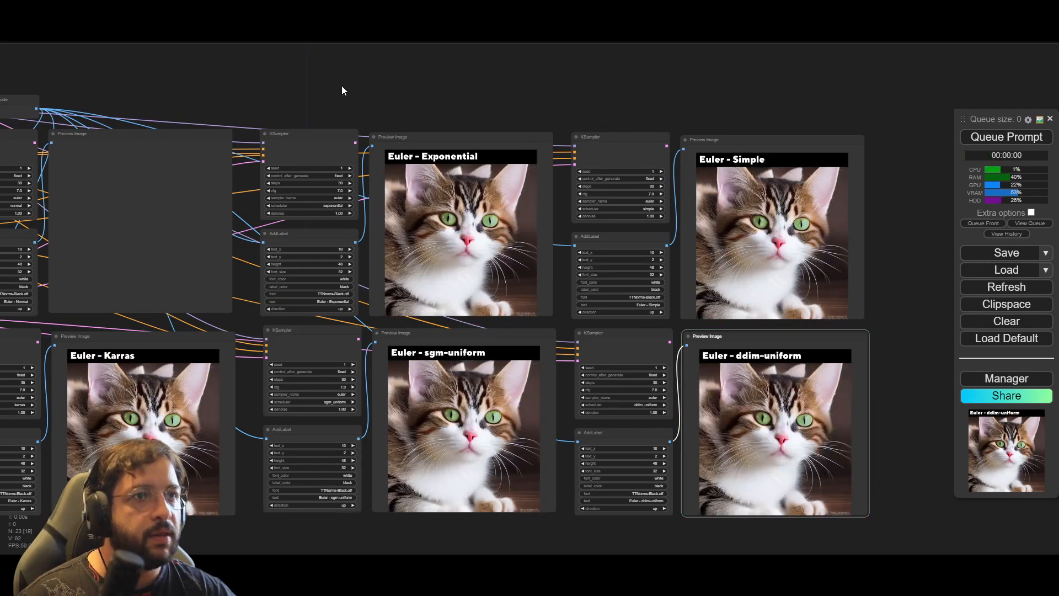
Step: Set the batch size of the Empty Latent Image to 2 and queue the prompt
drag(342, 86, 567, 75)
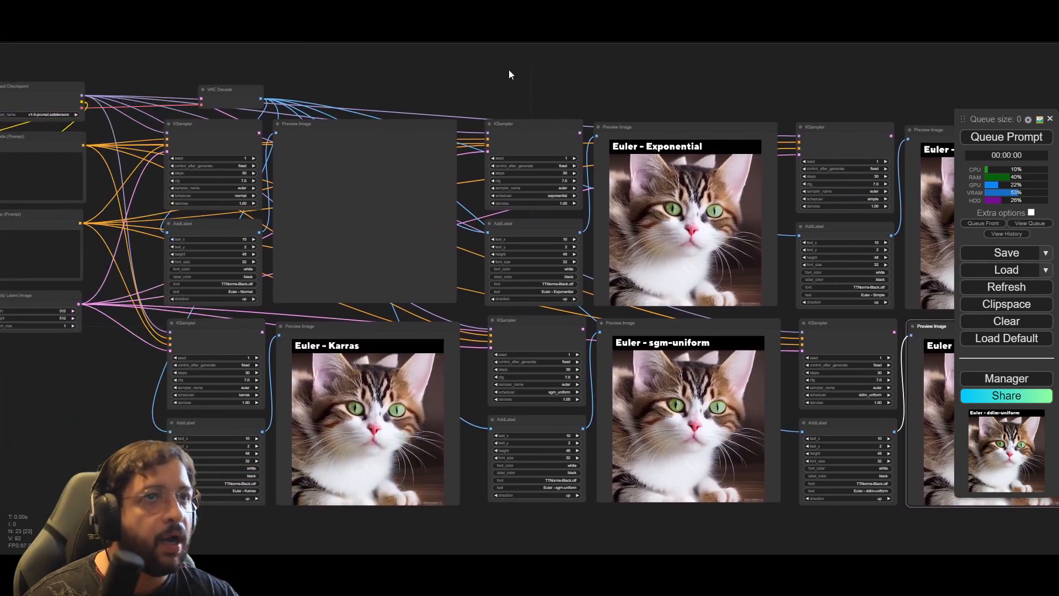
drag(489, 73, 697, 96)
scroll(646, 172, up, 5)
scroll(646, 172, up, 4)
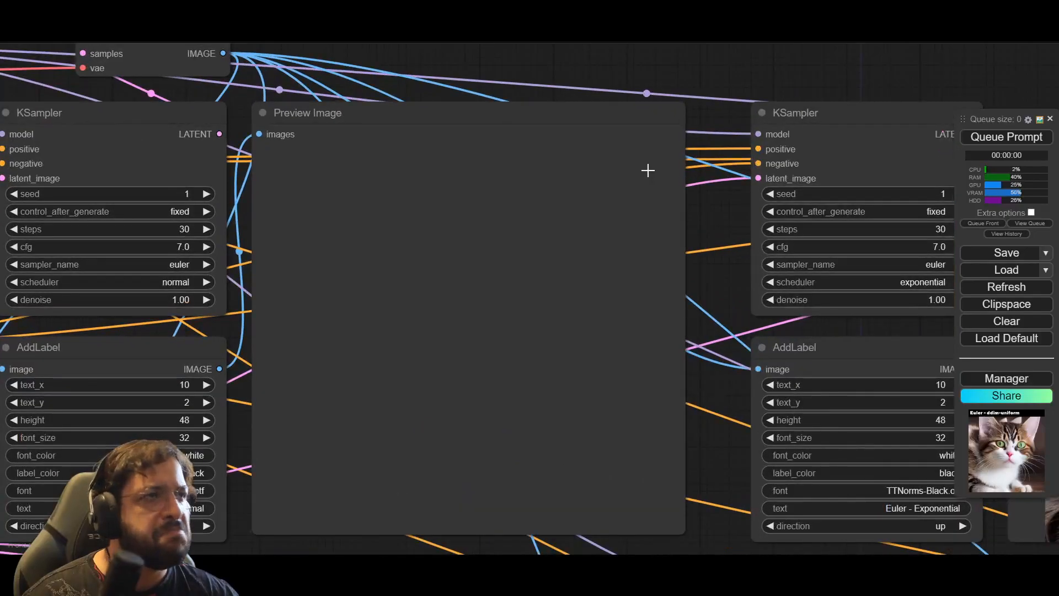
scroll(648, 171, down, 7)
click(188, 386)
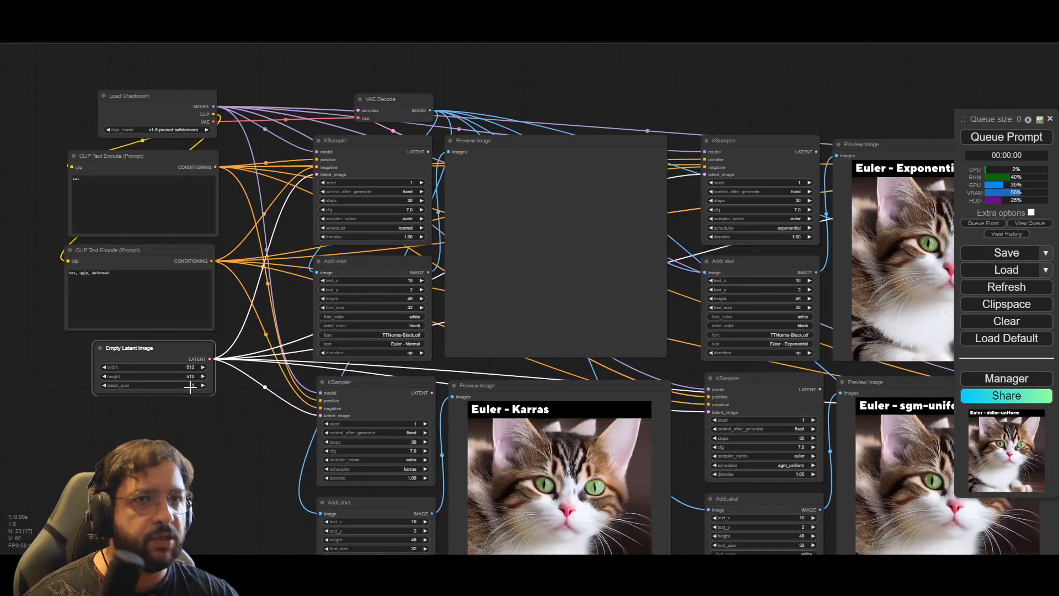
click(195, 386)
text(2)
click(363, 388)
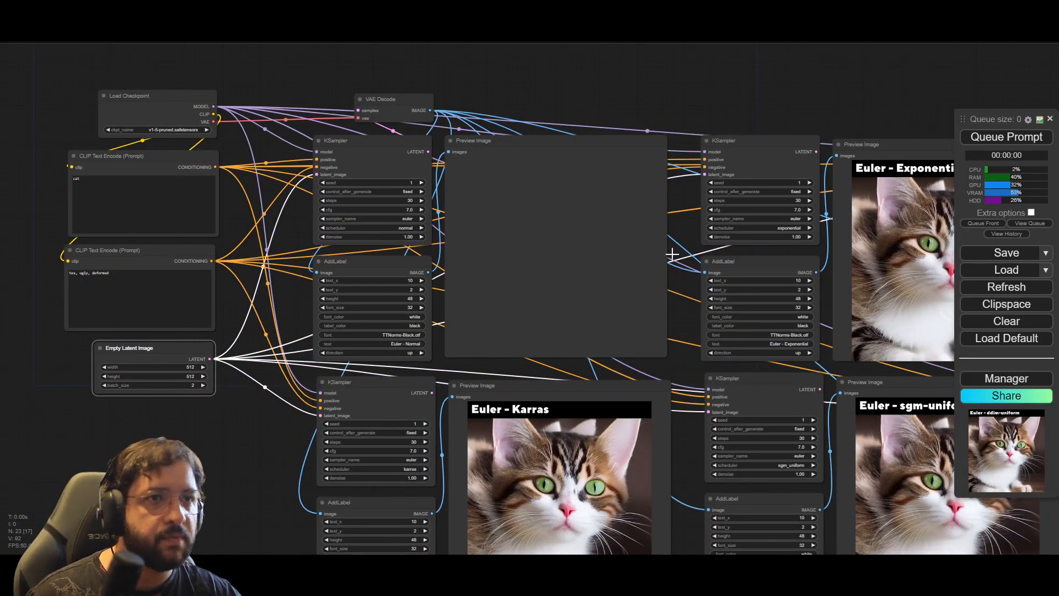
click(990, 142)
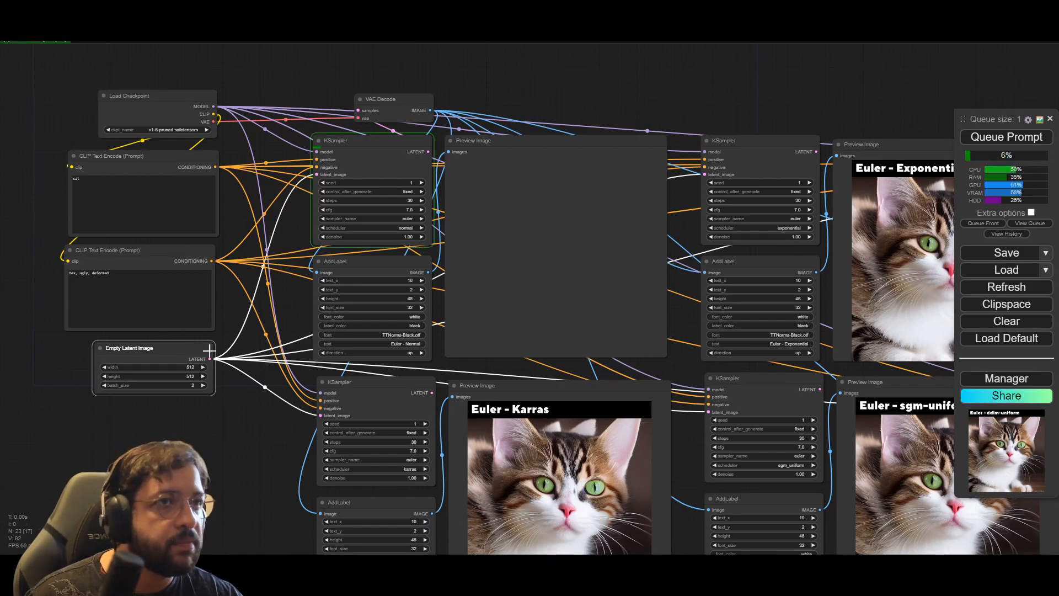
Step: Compare the two-image batch previews across the Euler scheduler groups and queue the prompt again
drag(191, 466, 54, 406)
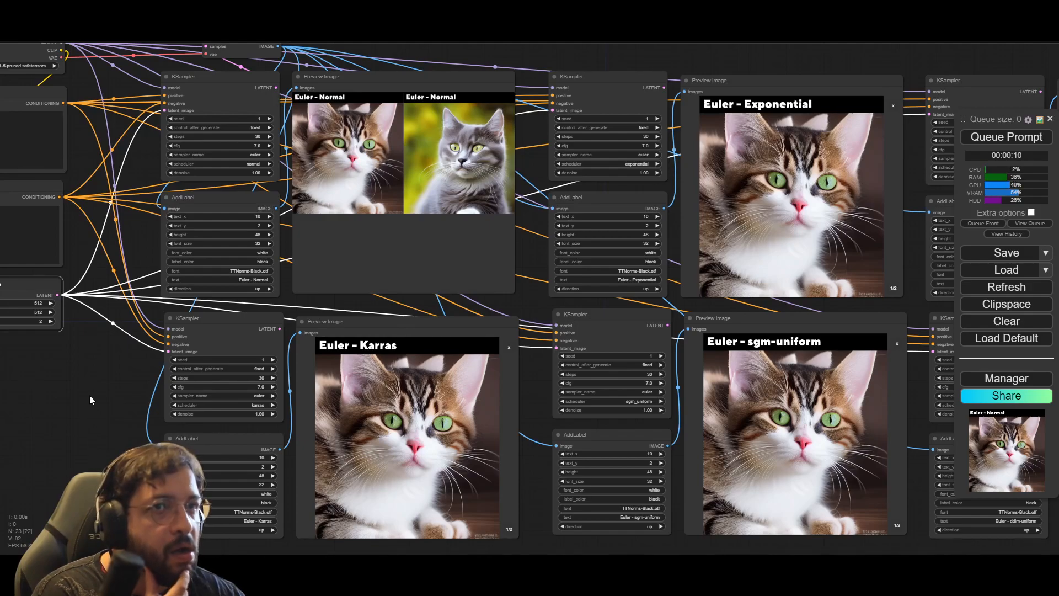
drag(103, 383, 400, 331)
scroll(537, 187, up, 5)
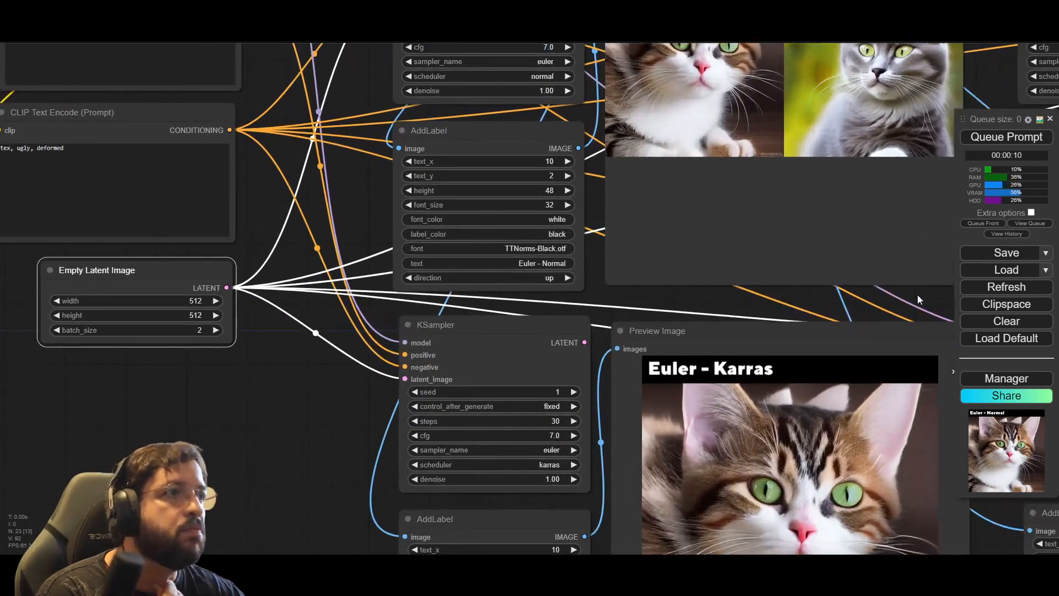
drag(915, 296, 654, 391)
scroll(685, 200, down, 3)
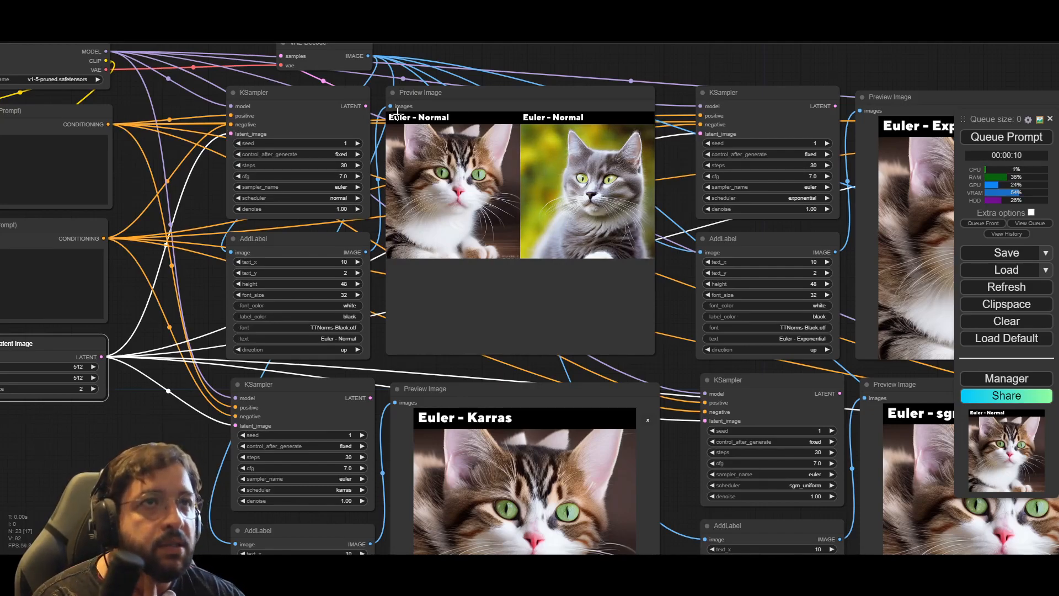
click(413, 94)
drag(159, 524, 209, 408)
click(376, 274)
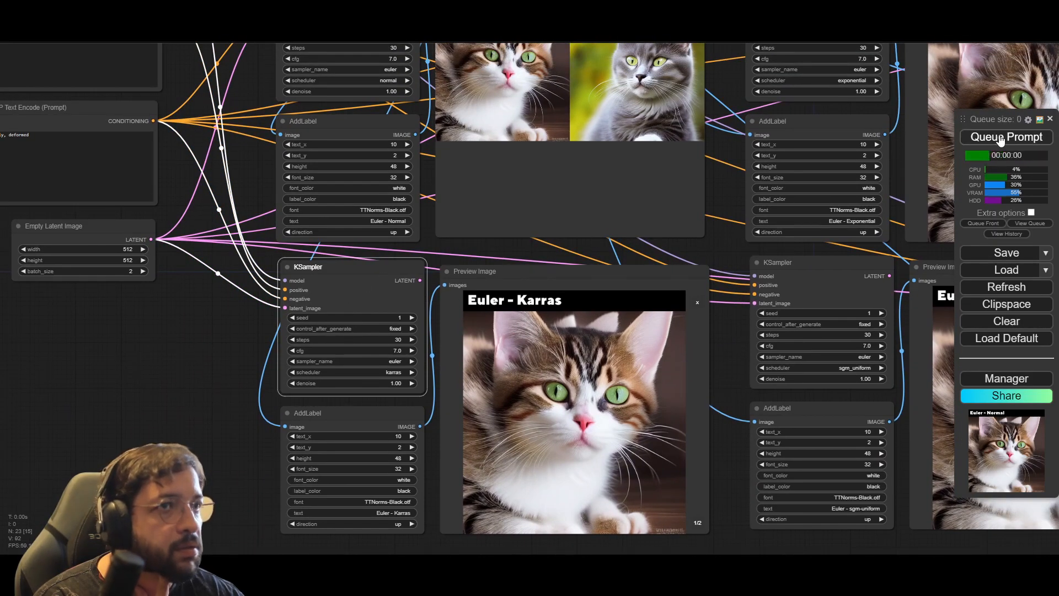
scroll(210, 398, down, 4)
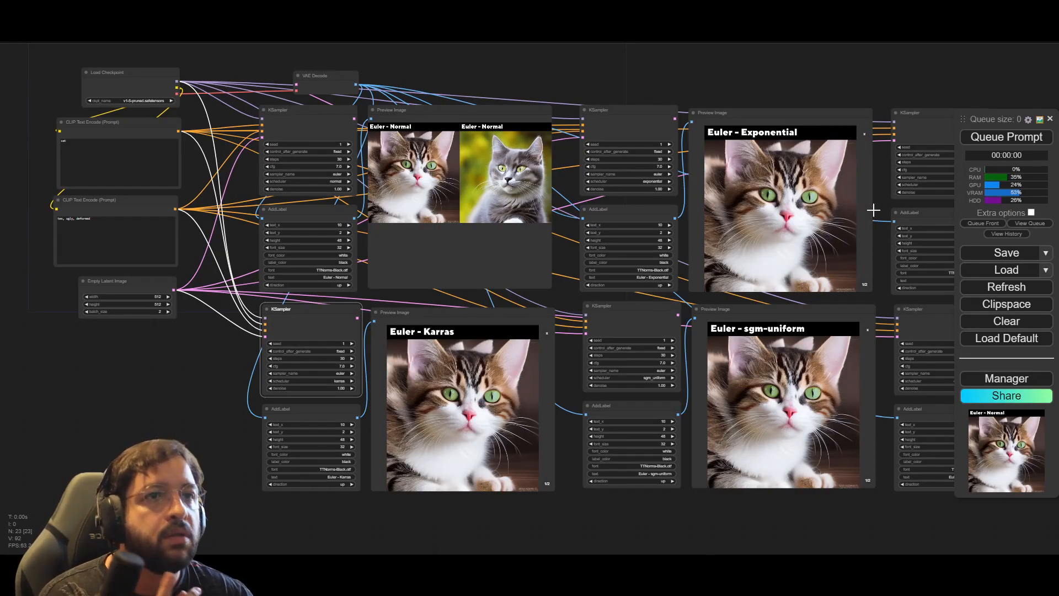
click(1010, 139)
click(185, 421)
scroll(186, 422, up, 6)
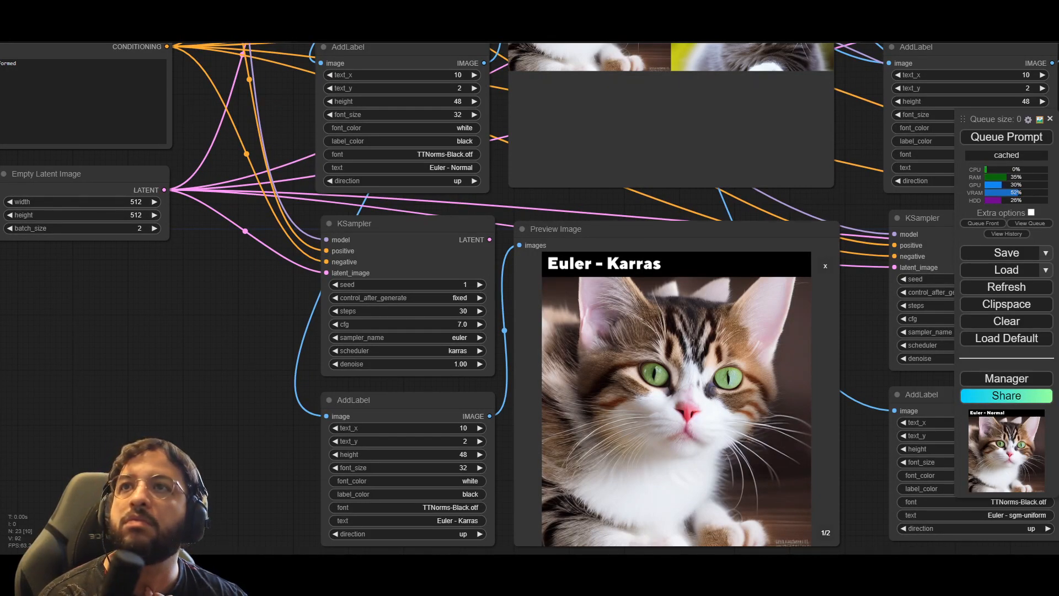
Step: Switch to File Explorer's temp image folder, enlarge the thumbnails, and compare the images full size, starting with the first Euler - Normal one
key(alt+Tab)
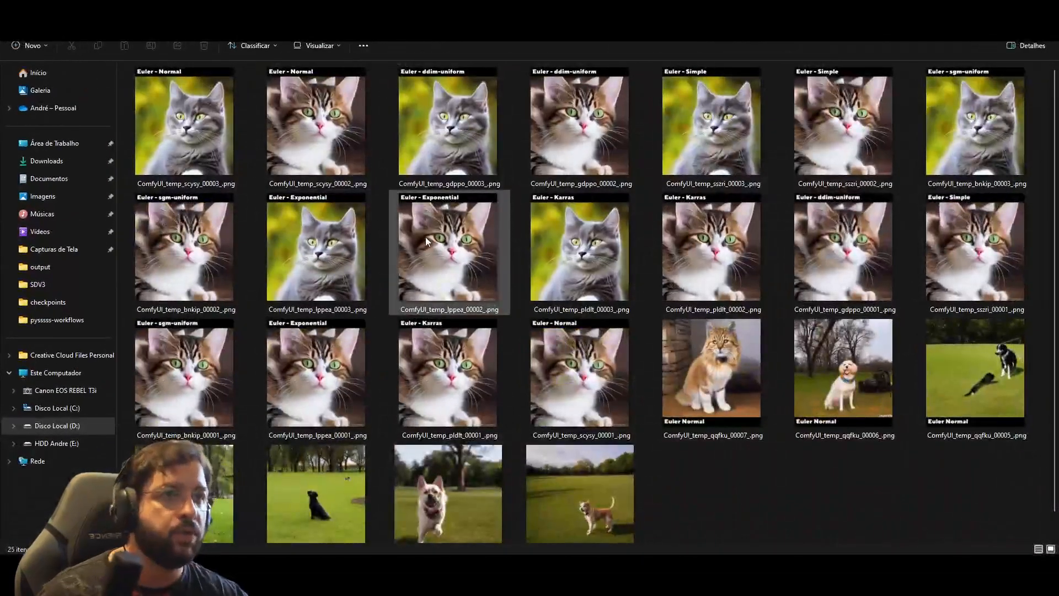
ctrl+scroll(425, 238, up, 1)
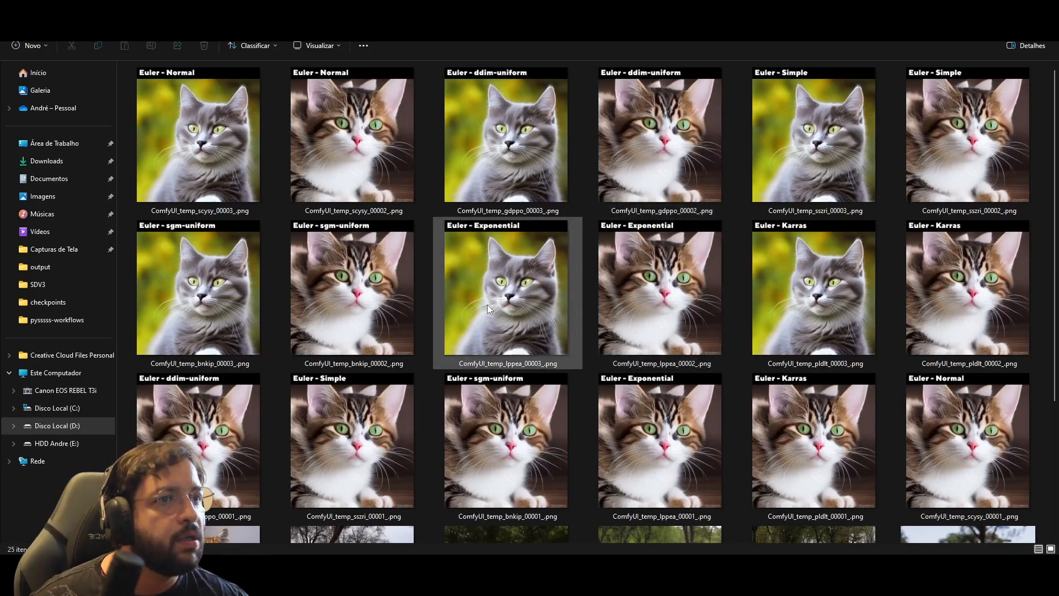
double_click(203, 160)
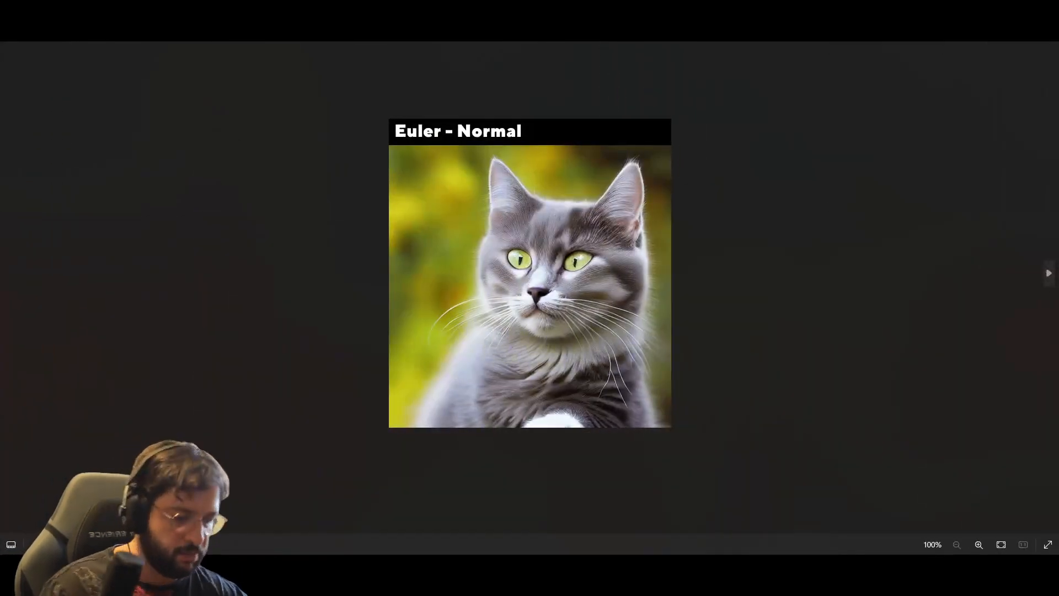
key(Right)
key(Right)
key(Right)
key(Right)
key(Right)
key(Right)
key(Right)
key(Right)
key(Right)
key(Right)
key(Right)
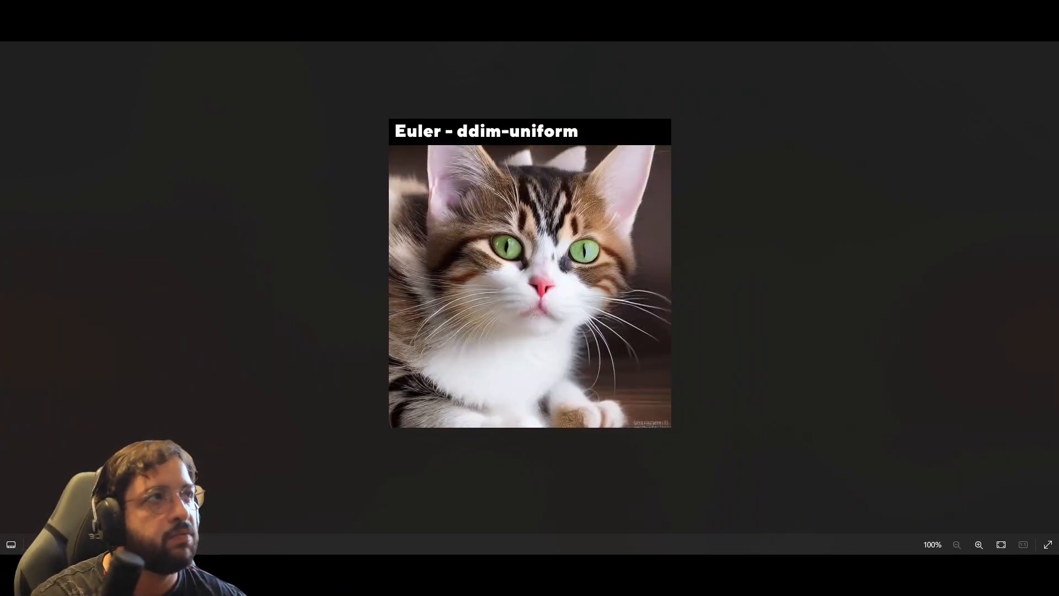
key(Escape)
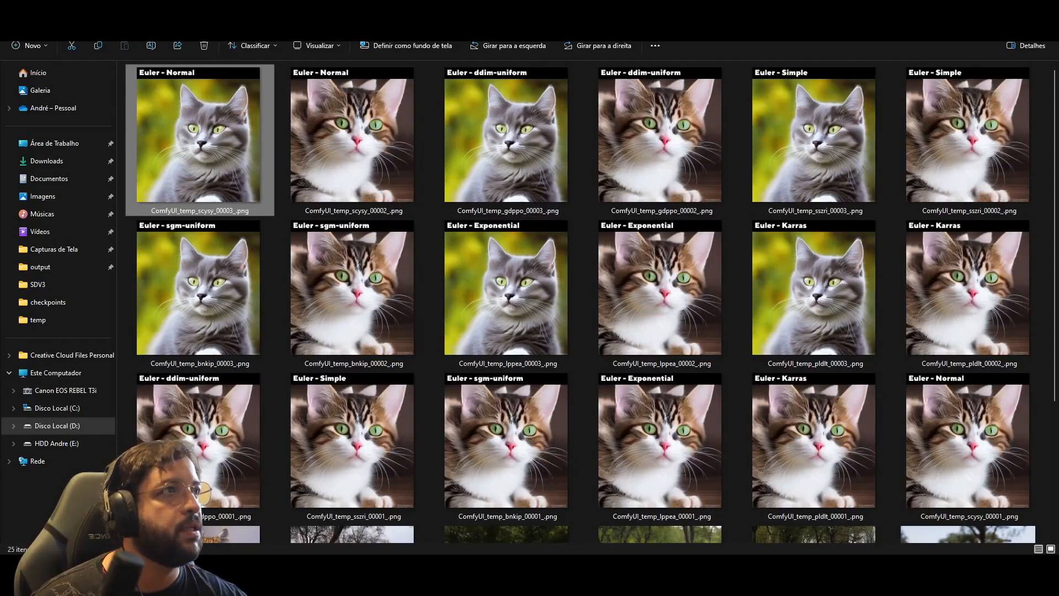
key(alt+Tab)
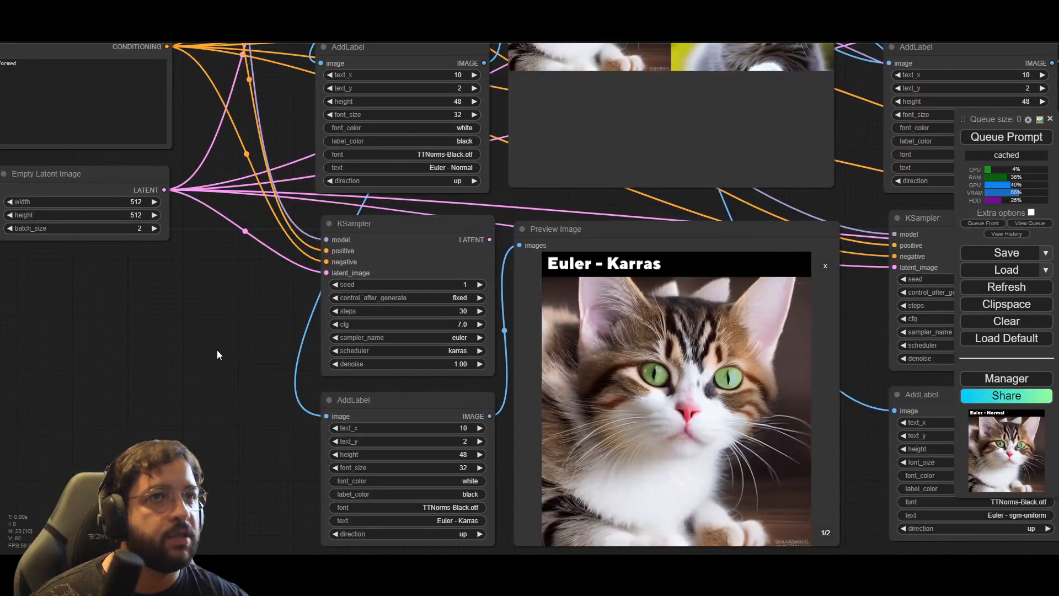
Step: Set the batch size of the Empty Latent Image to 1 and queue the prompt
scroll(217, 349, down, 3)
drag(213, 314, 280, 434)
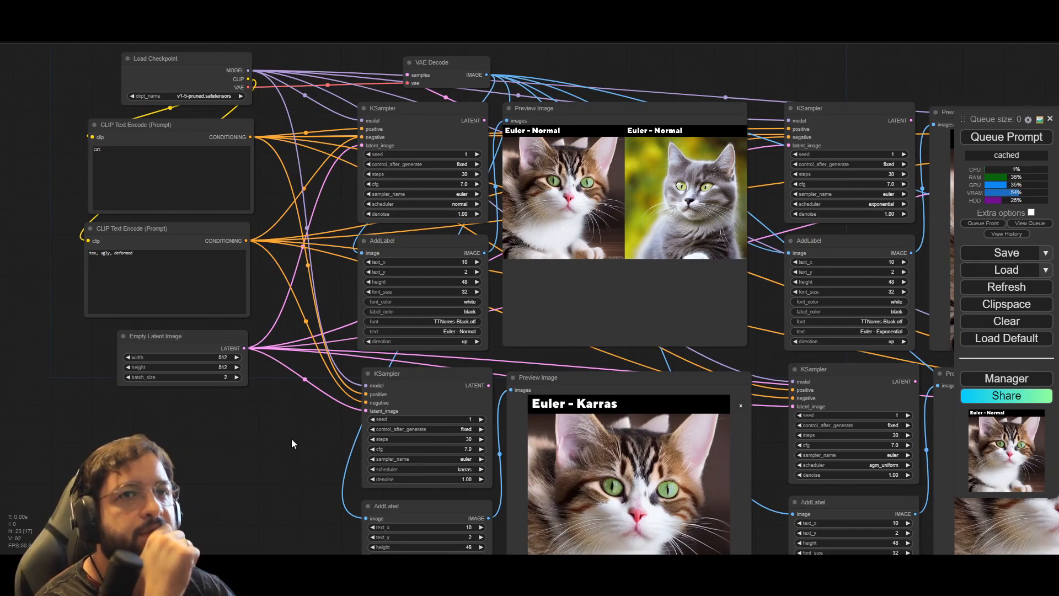
drag(290, 438, 271, 431)
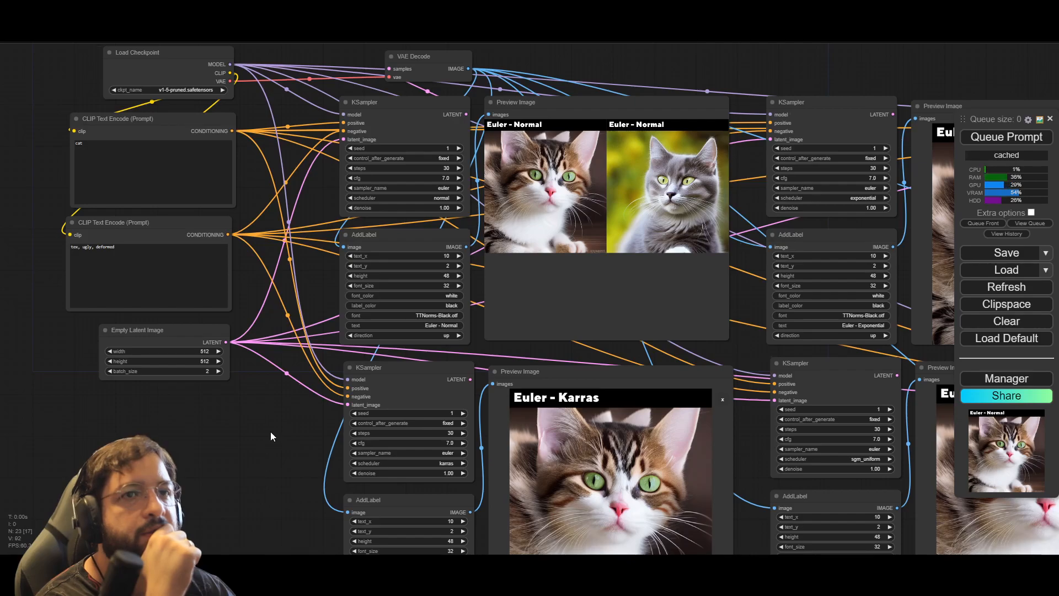
click(210, 370)
text(1)
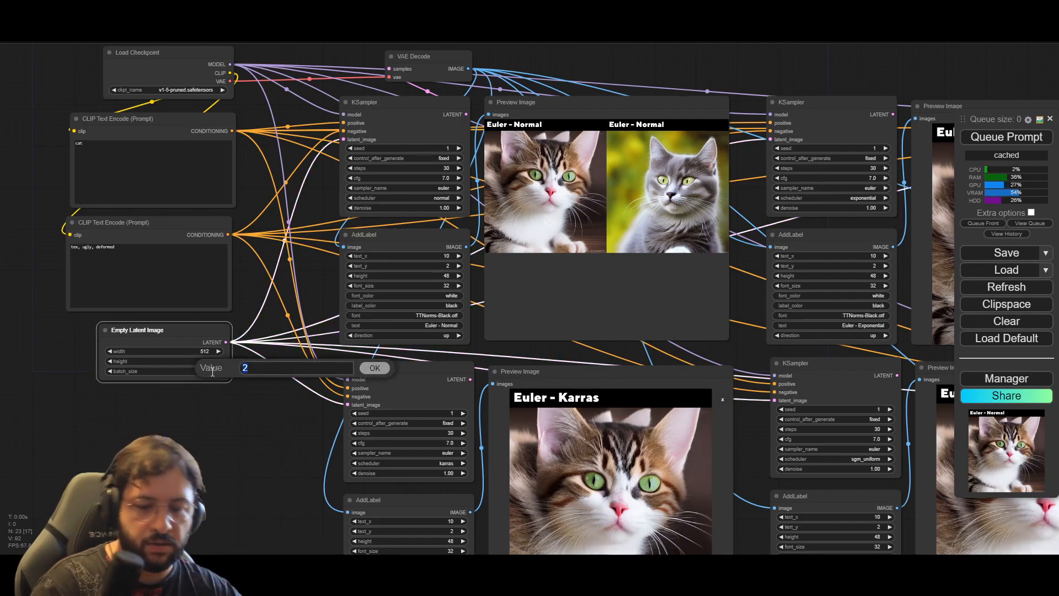
click(374, 367)
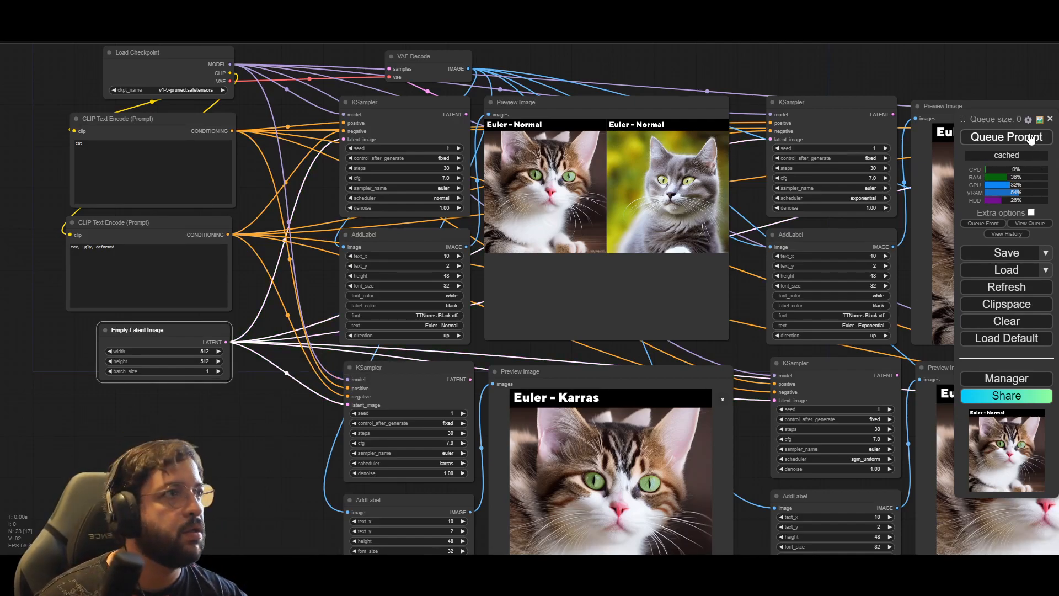
click(241, 452)
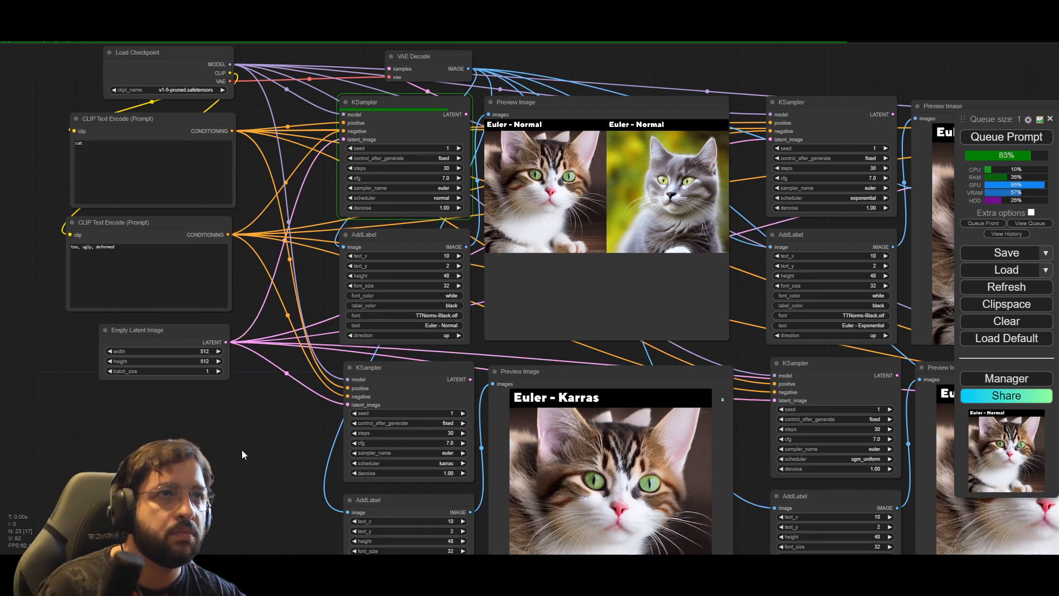
Step: Compare the single-image Euler previews of all six schedulers side by side
drag(240, 443, 104, 363)
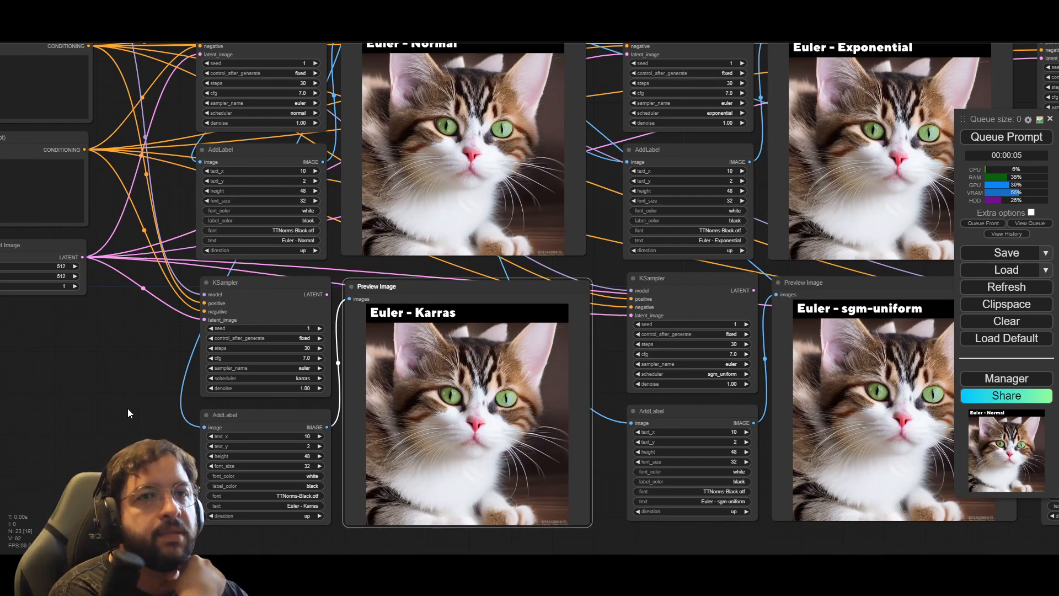
drag(127, 404, 200, 481)
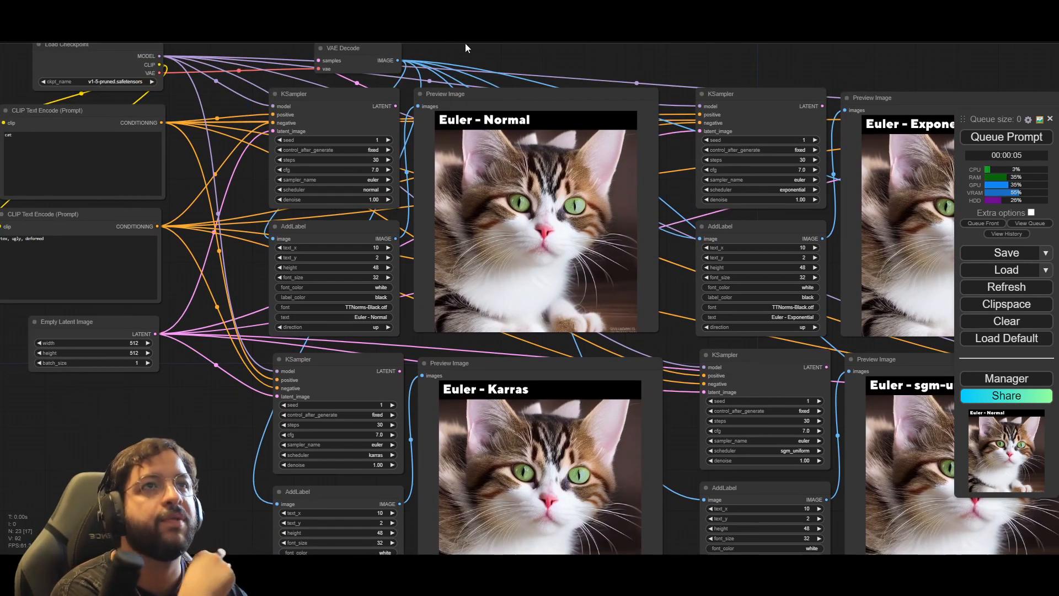
mouse_move(478, 48)
mouse_down()
mouse_move(476, 85)
mouse_move(487, 32)
mouse_up()
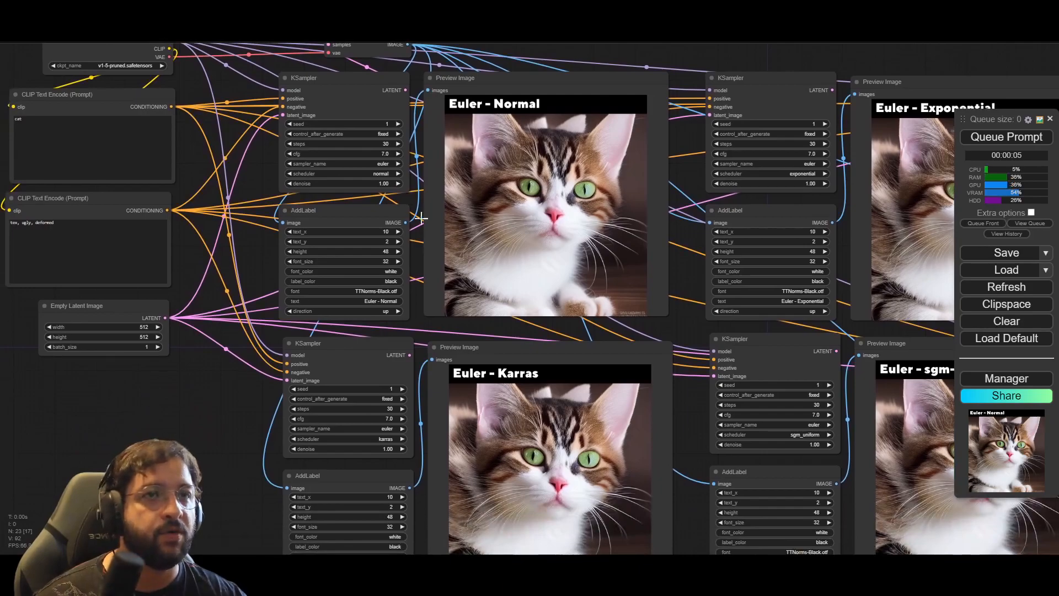
scroll(72, 425, down, 5)
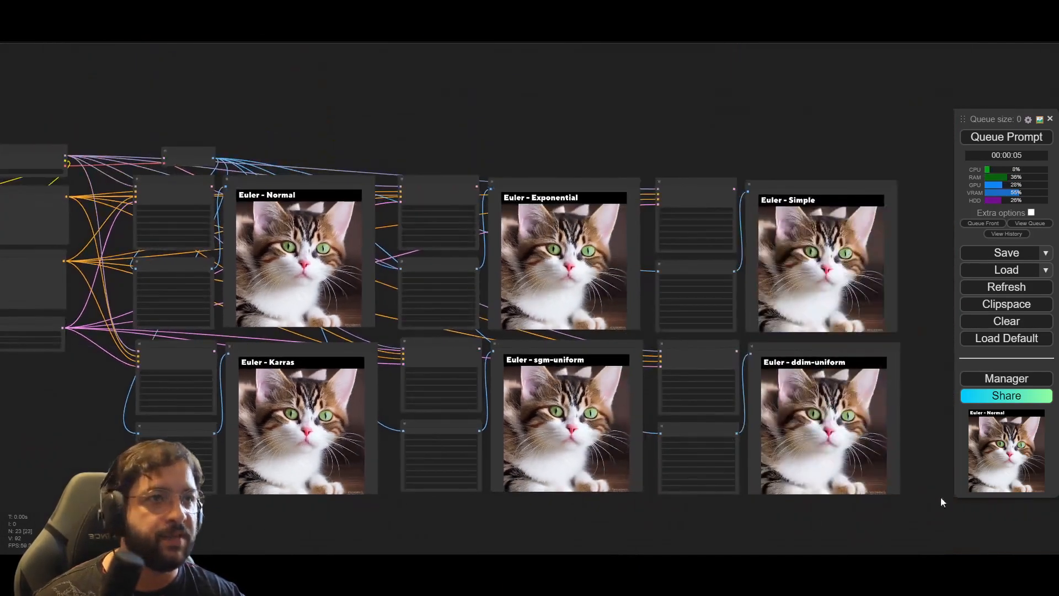
drag(914, 504, 948, 521)
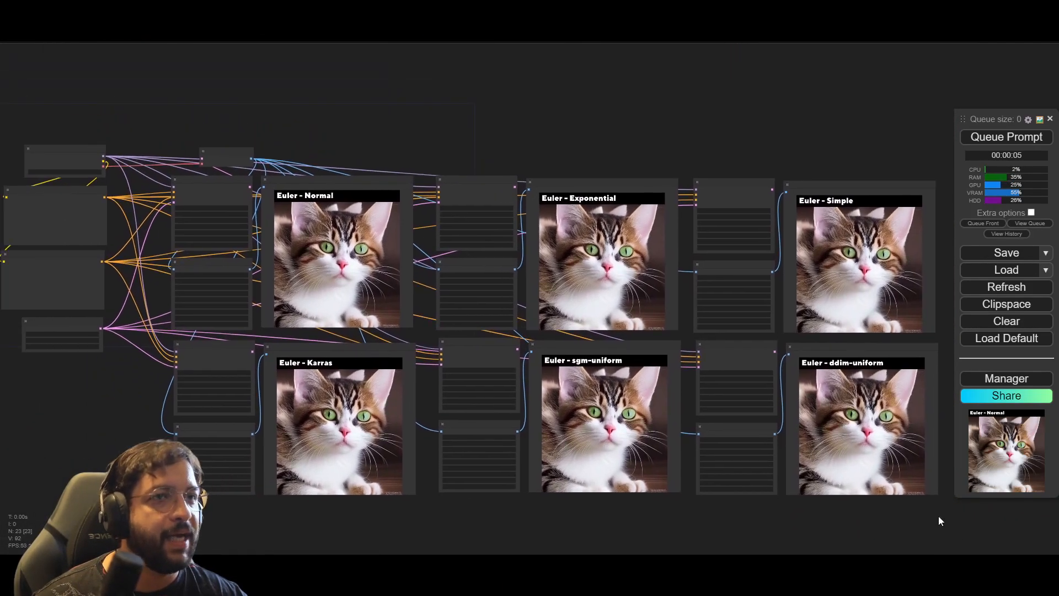
Step: Add a VAE Decode node and place it directly below the AddLabel node of the Karras group
scroll(122, 435, up, 7)
drag(133, 422, 265, 386)
drag(247, 464, 231, 392)
double_click(412, 461)
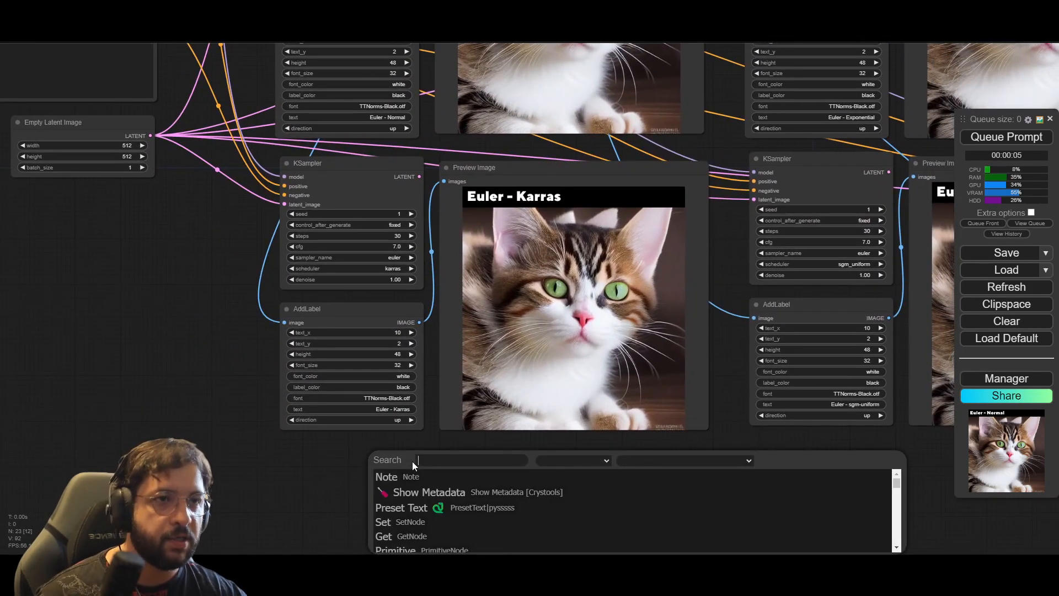
text(vae)
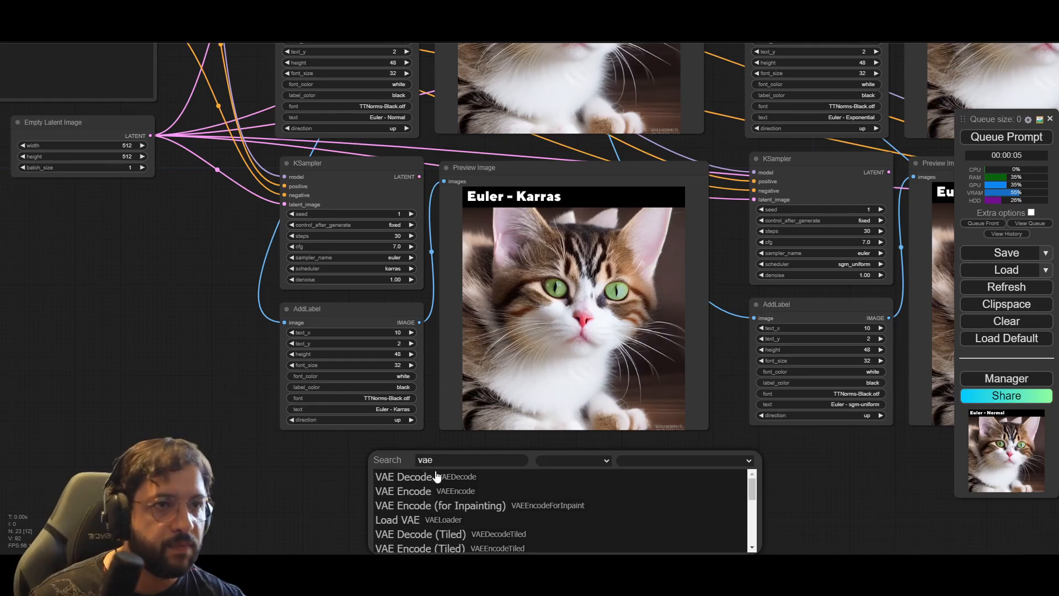
click(447, 483)
drag(444, 449, 359, 447)
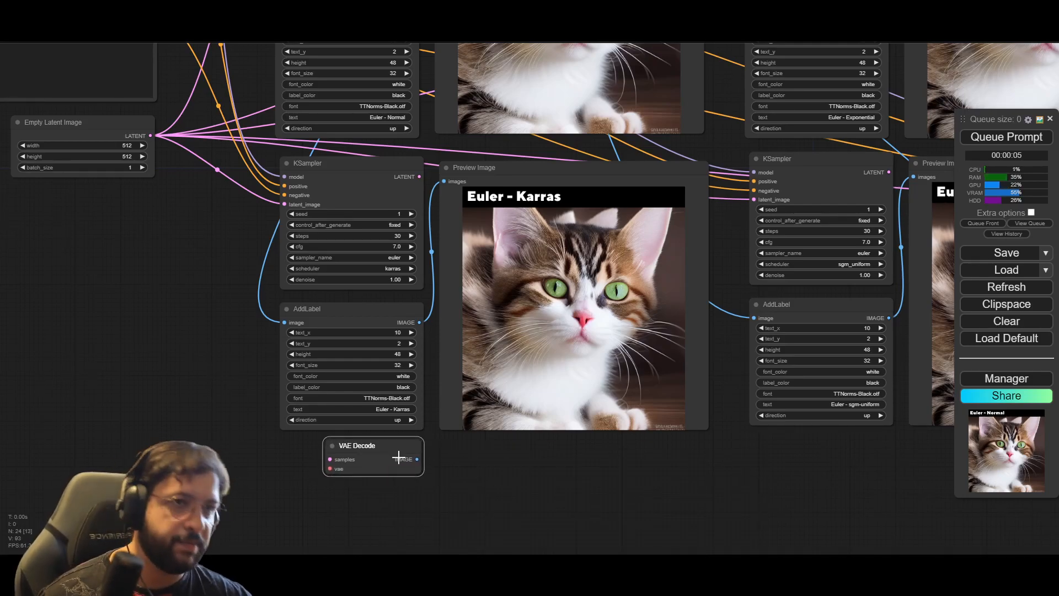
Step: Delete the Karras, sgm-uniform, ddim-uniform, Exponential and Simple groups and the spare VAE Decode node, keeping only the Euler - Normal group
scroll(396, 454, down, 6)
scroll(572, 479, down, 2)
drag(802, 465, 627, 443)
drag(754, 483, 217, 325)
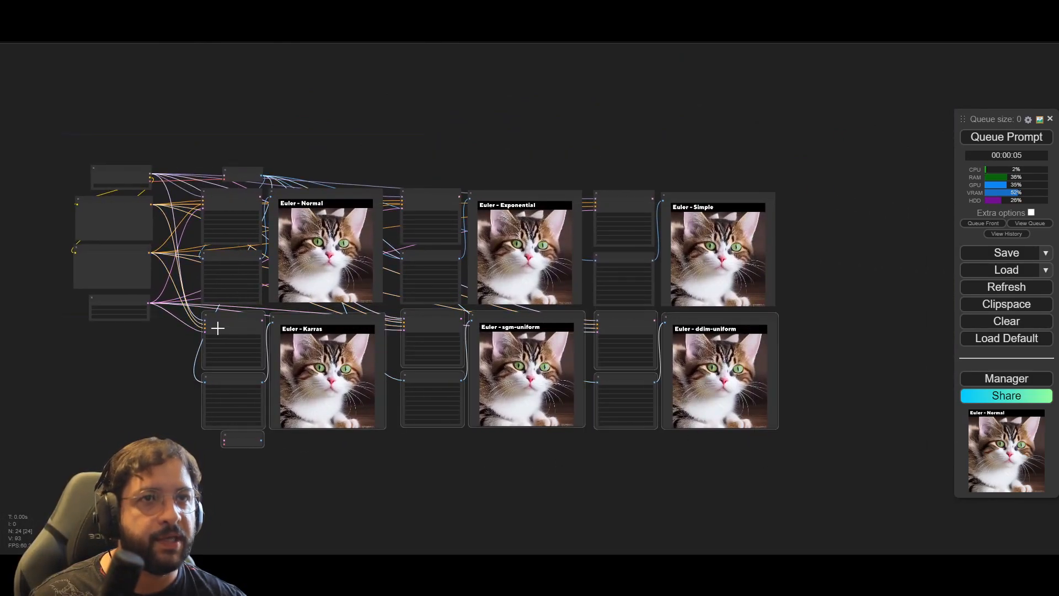
key(Delete)
drag(714, 310, 697, 343)
drag(781, 399, 418, 190)
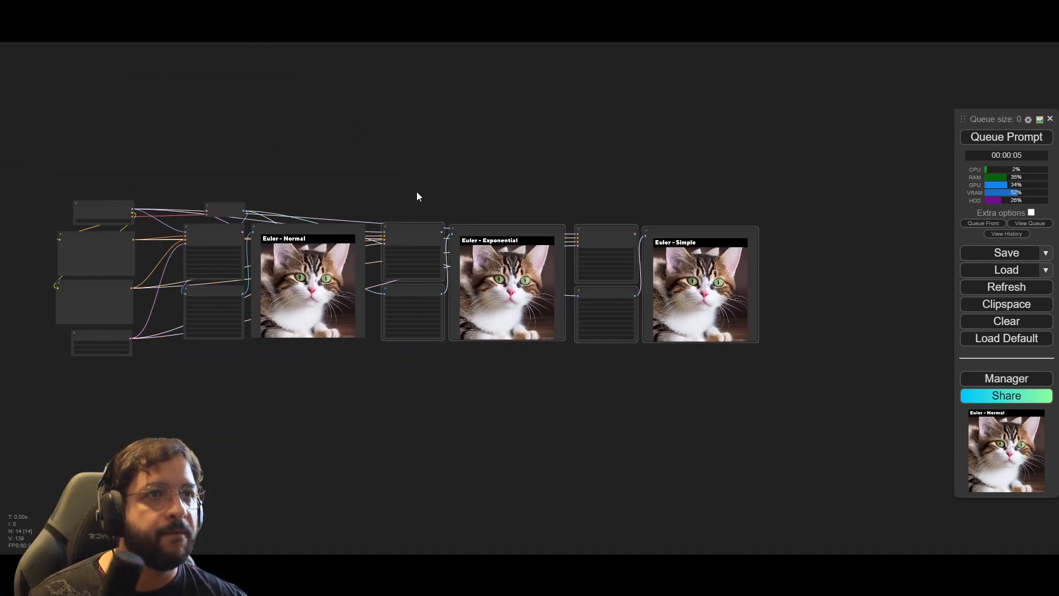
key(Delete)
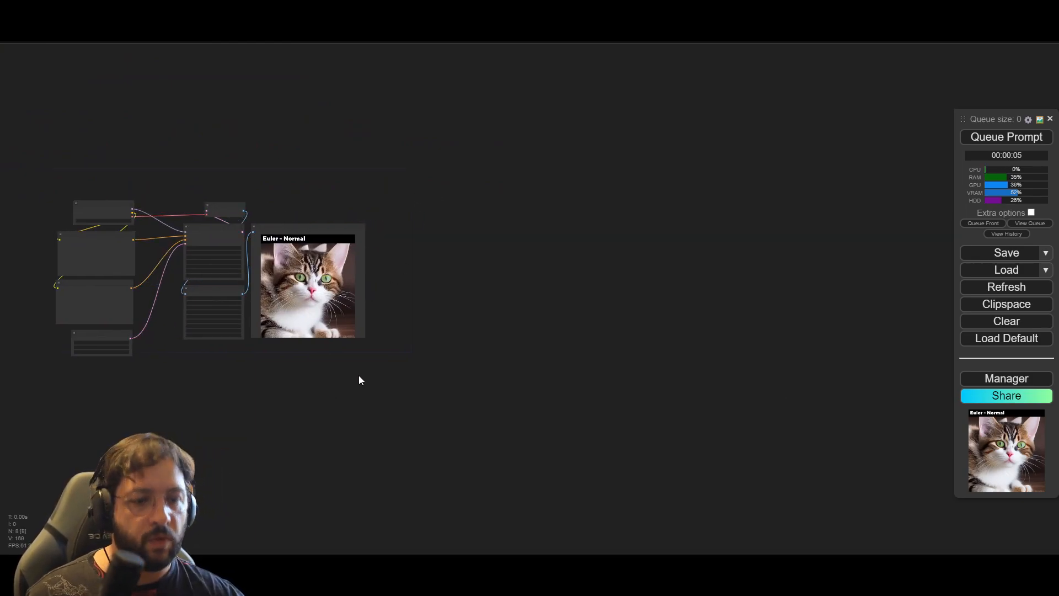
Step: Duplicate the Normal group's VAE Decode, KSampler, AddLabel and Preview Image nodes with their input connections, placing the copy directly below the original
drag(265, 398, 435, 462)
scroll(425, 386, up, 11)
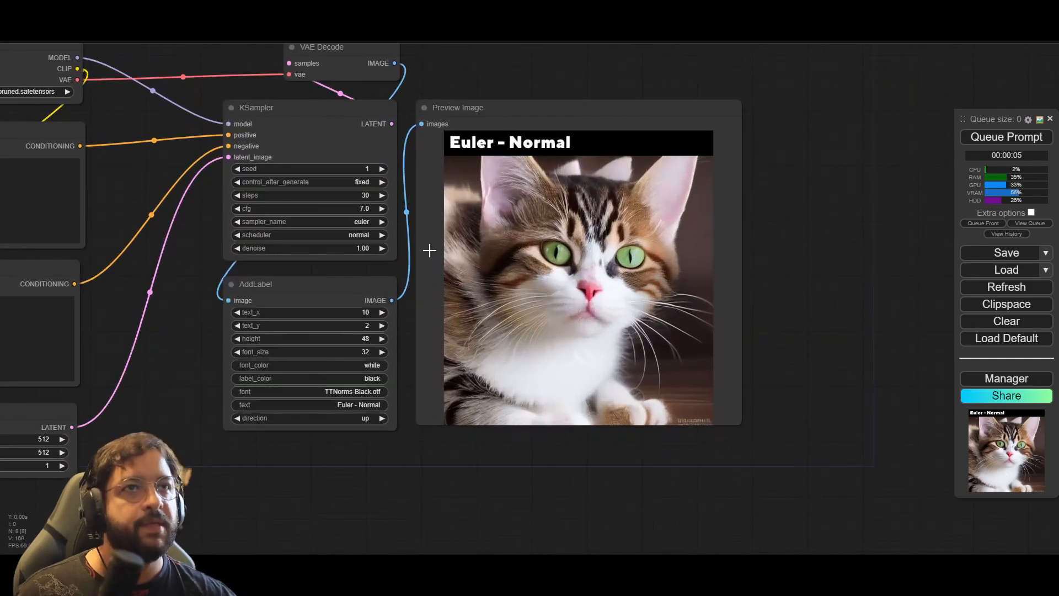
drag(271, 462, 343, 503)
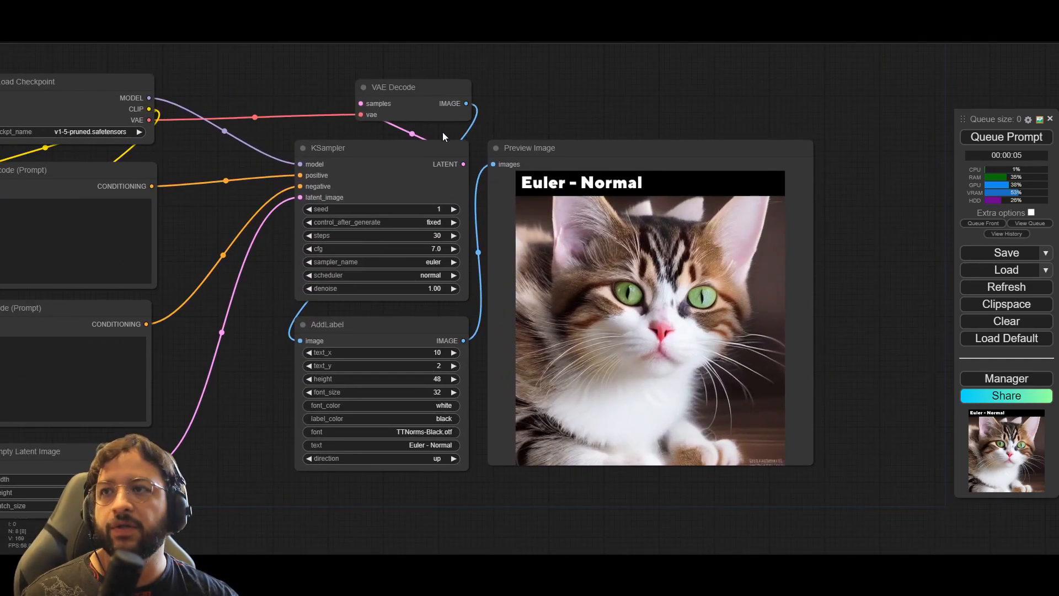
scroll(471, 256, down, 1)
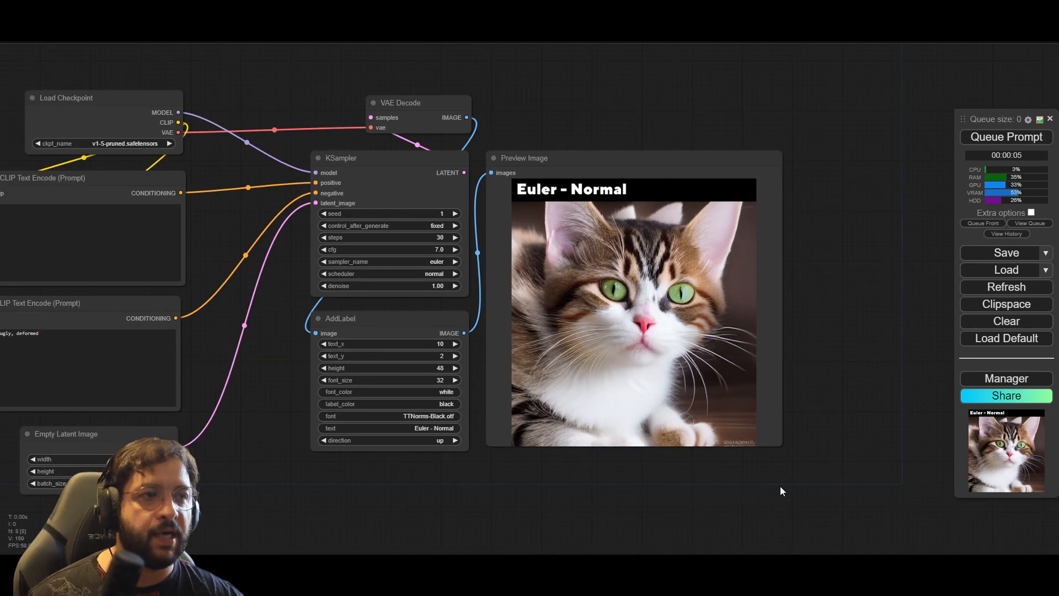
drag(797, 468, 362, 67)
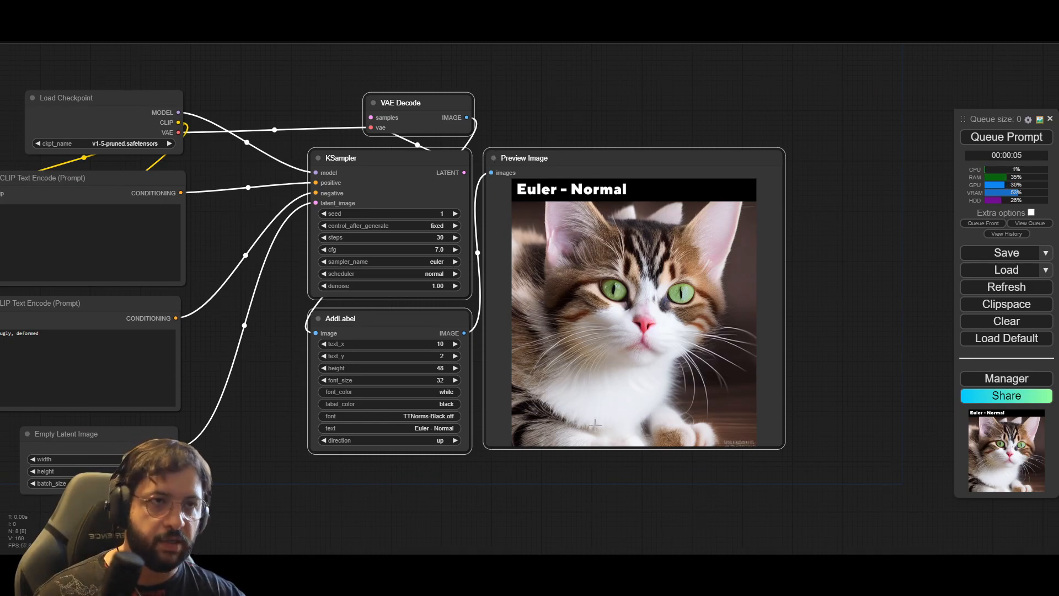
drag(634, 543, 586, 378)
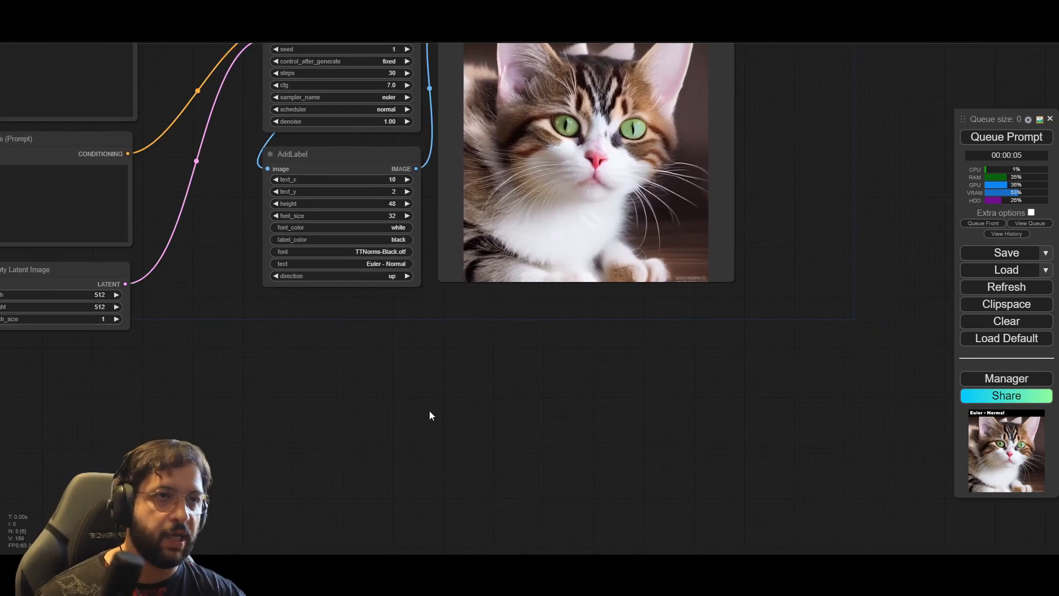
key(ctrl+shift+v)
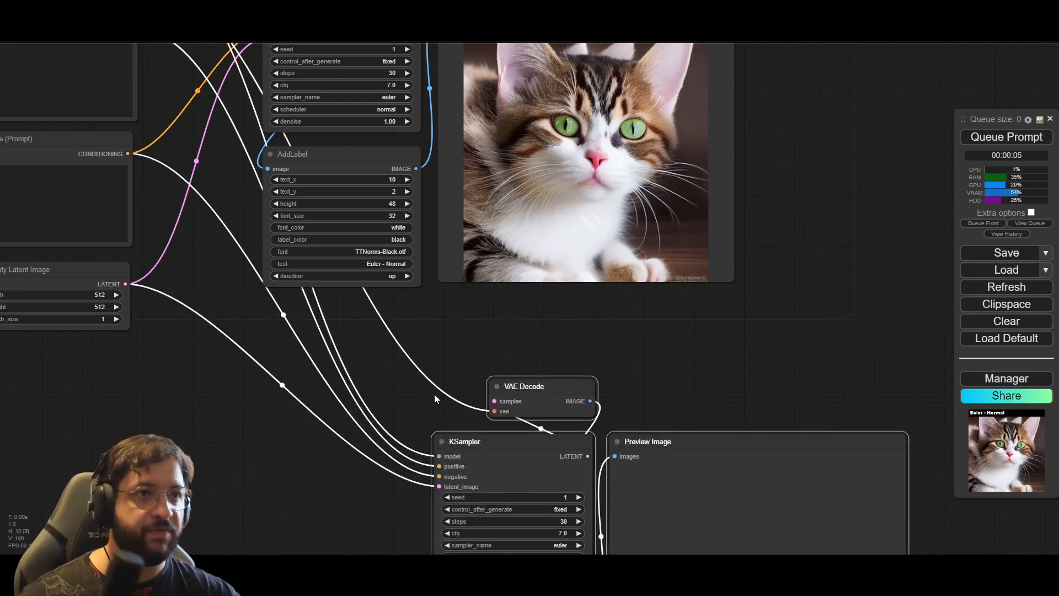
drag(536, 390, 362, 324)
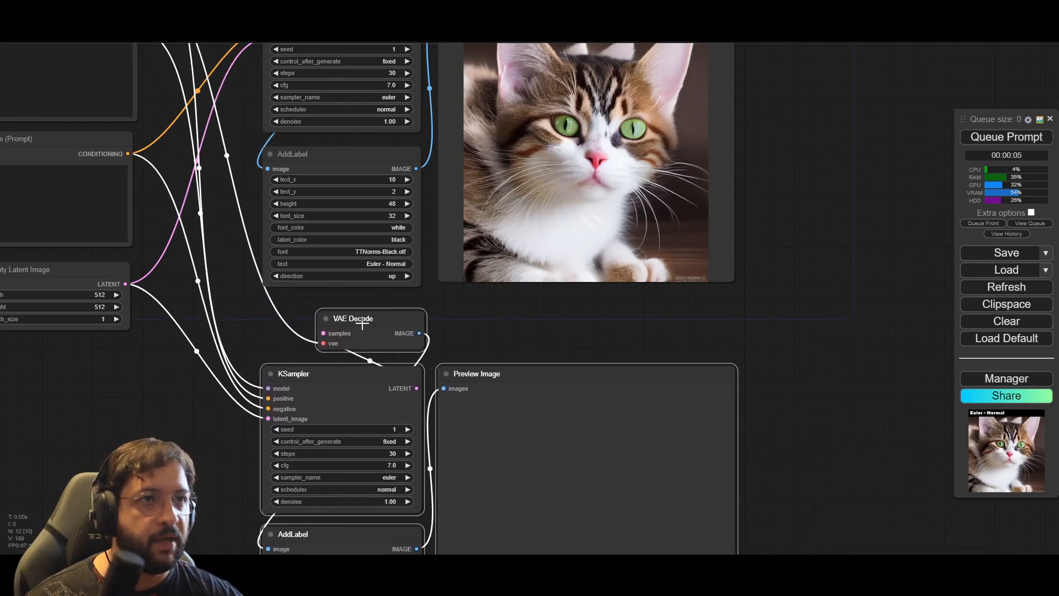
Step: Set the lower group's KSampler scheduler to karras and its AddLabel text to "Euler - Karras"
drag(811, 445, 817, 277)
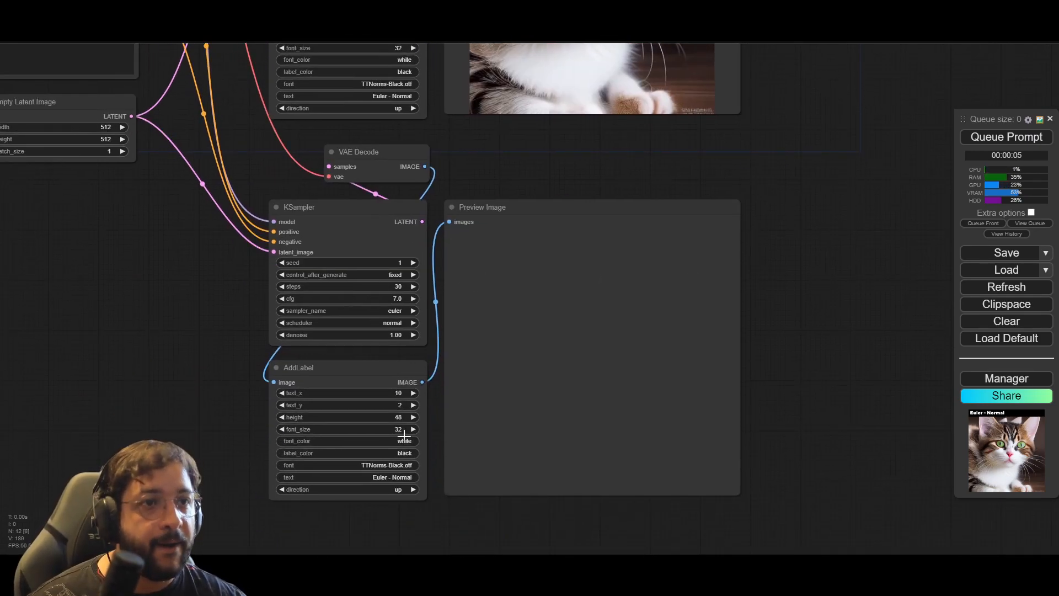
scroll(198, 322, up, 1)
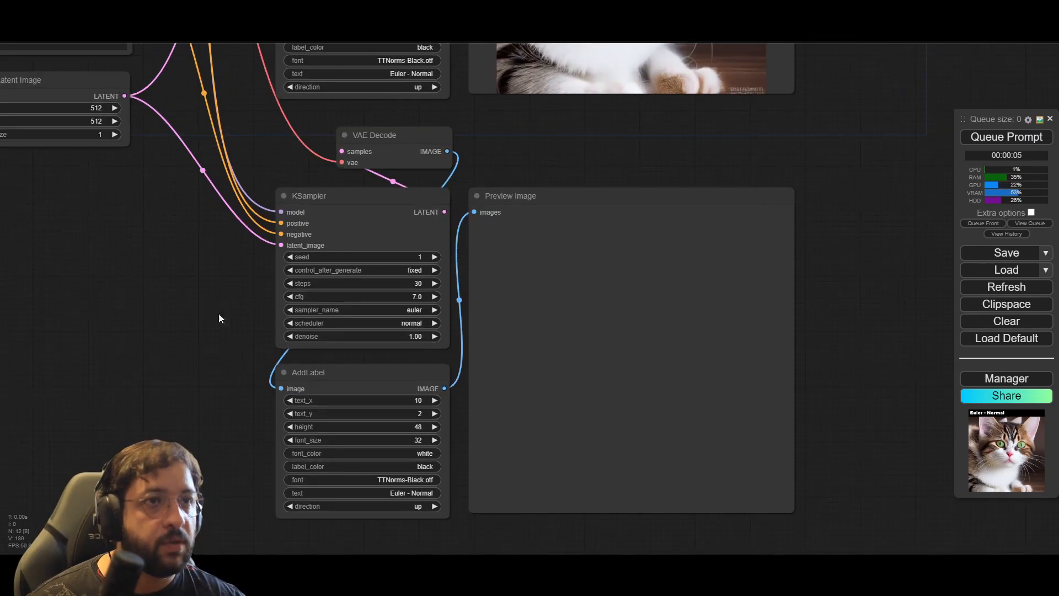
click(426, 322)
click(440, 336)
click(426, 492)
click(503, 491)
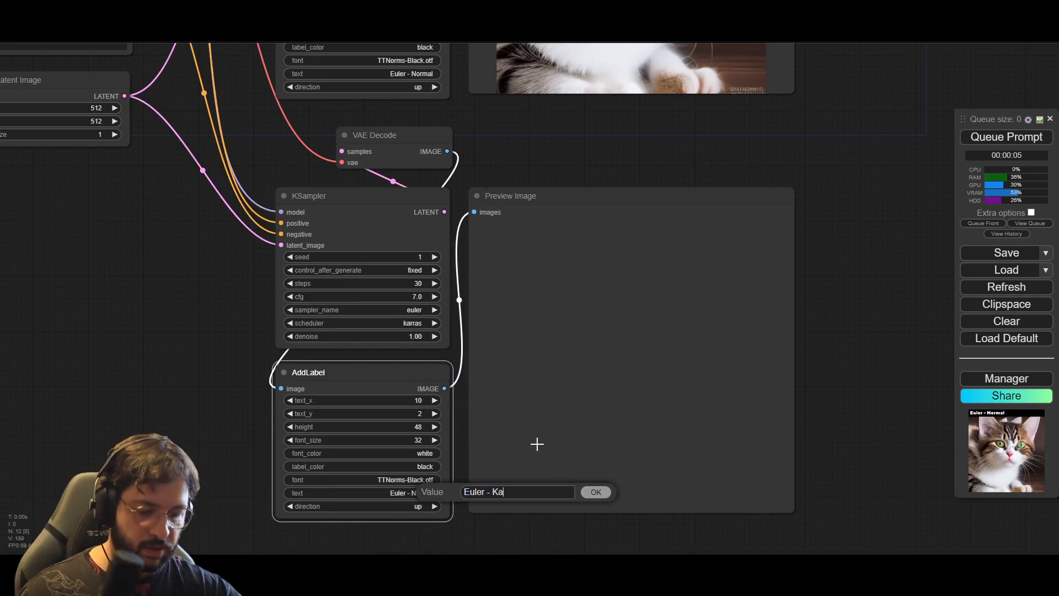
click(595, 492)
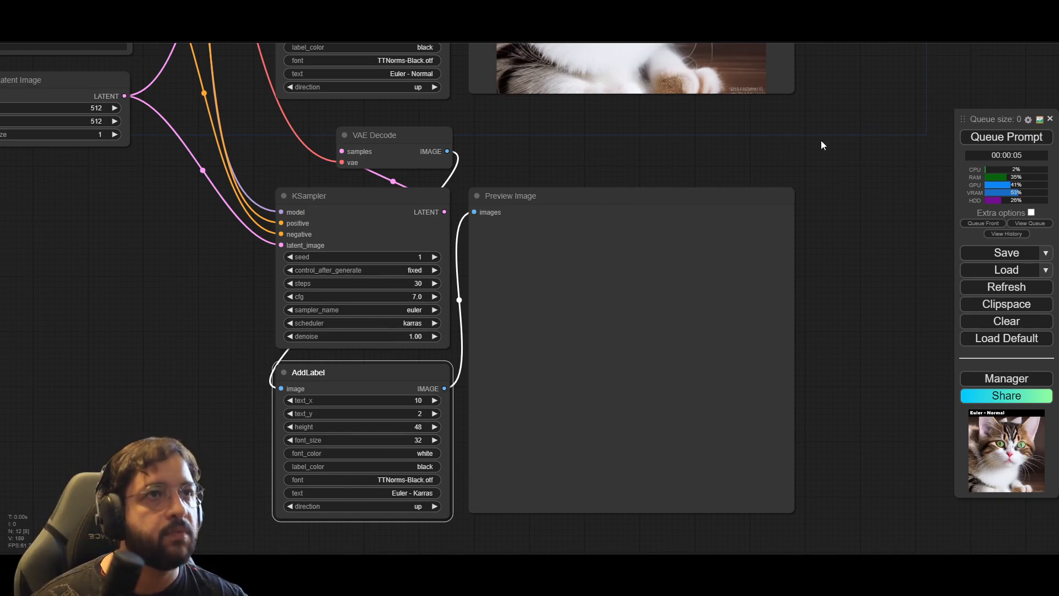
Step: Queue the prompt and compare the Normal and Karras previews
drag(821, 140, 759, 182)
scroll(855, 229, down, 4)
click(1001, 138)
drag(881, 124, 790, 254)
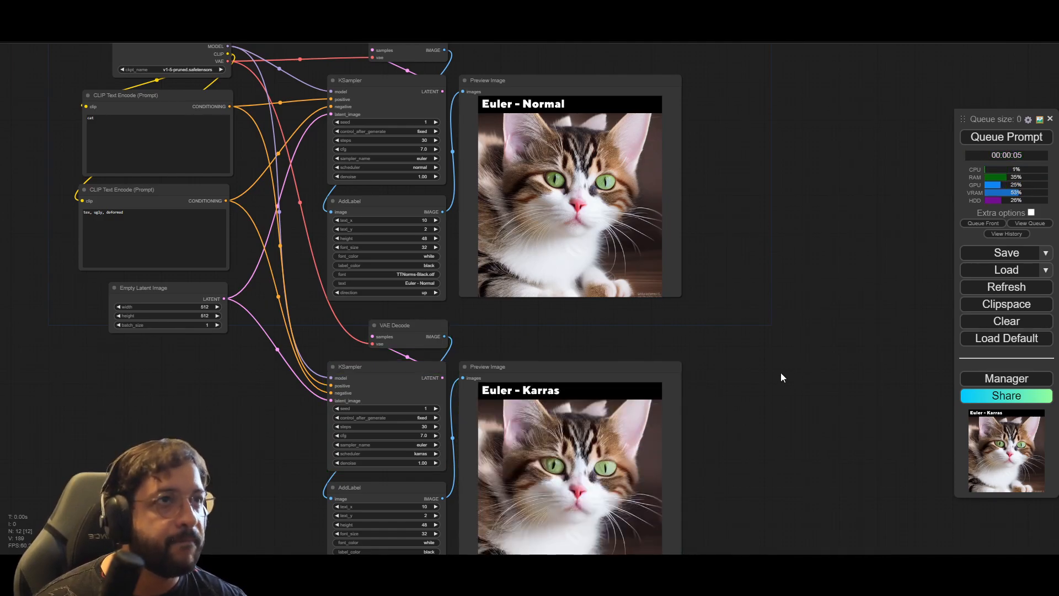
scroll(744, 412, up, 6)
scroll(743, 411, down, 4)
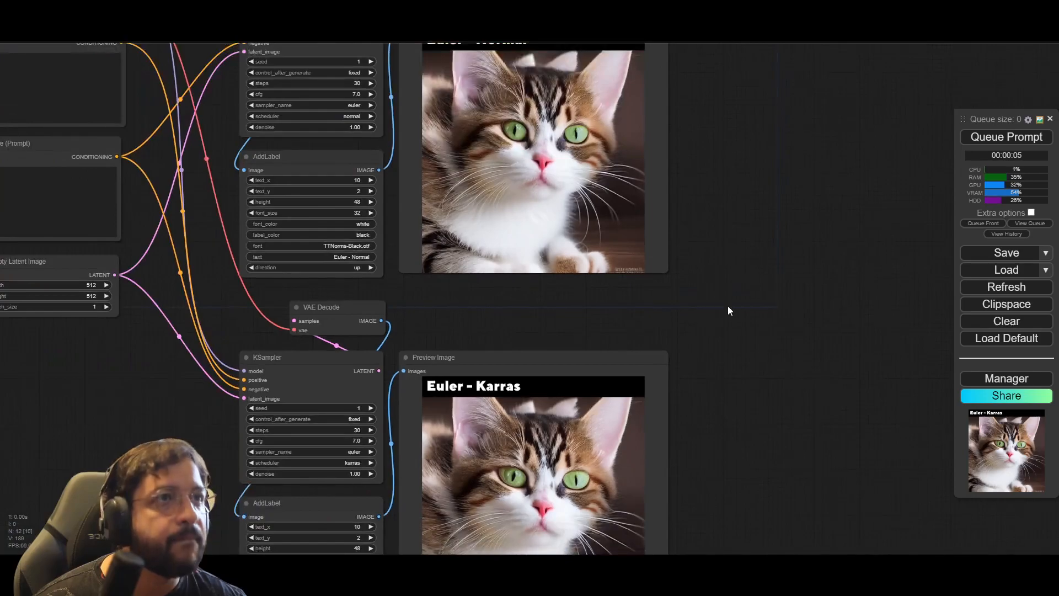
Step: Paste another connected copy of the Normal node group and align it beside the Euler - Normal preview in the upper row
scroll(746, 410, down, 3)
drag(746, 411, 561, 424)
key(ctrl+shift+v)
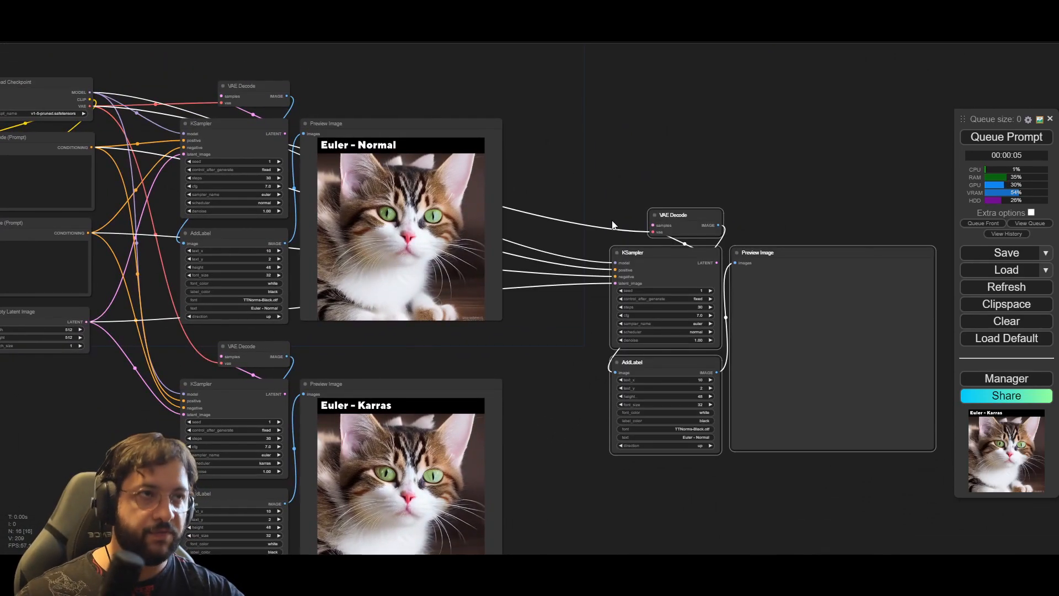
drag(730, 254, 656, 127)
Step: Set the new upper-row KSampler's scheduler to exponential and its AddLabel text to "Euler - Exponential"
scroll(632, 150, up, 7)
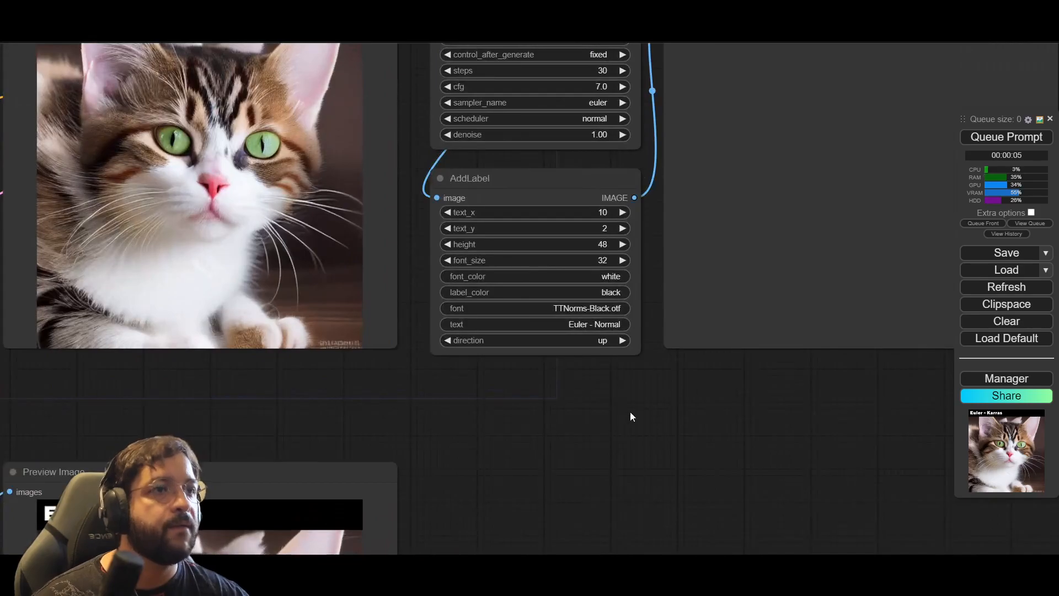
drag(630, 411, 624, 534)
click(589, 241)
click(613, 268)
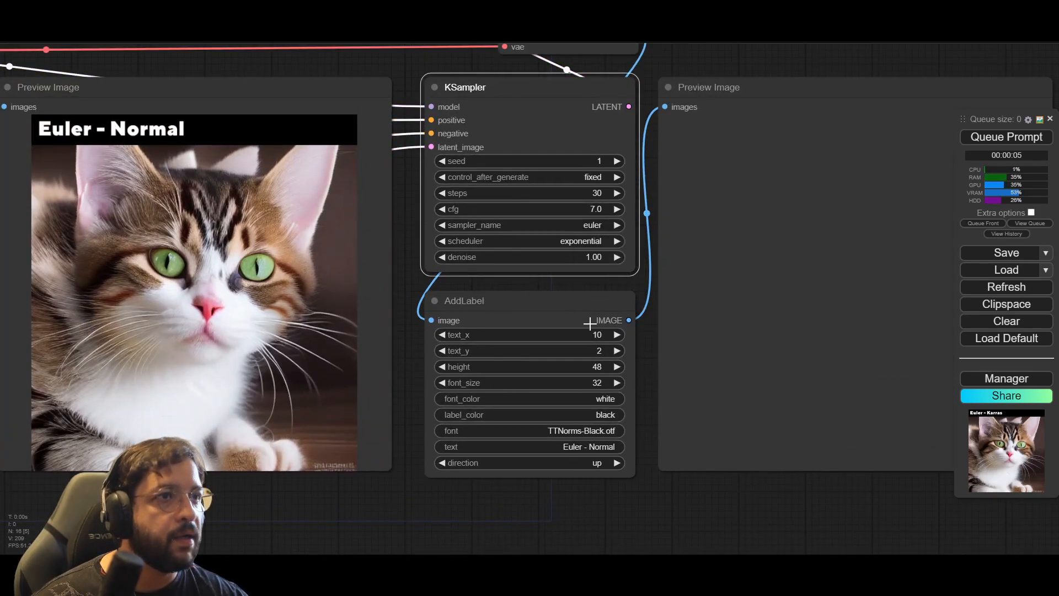
click(593, 453)
click(669, 450)
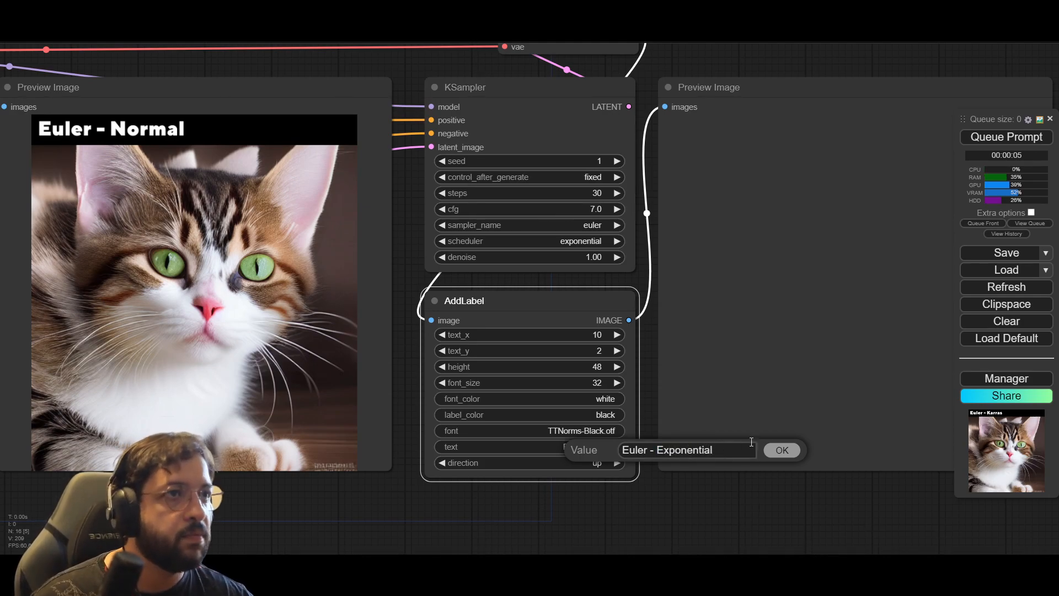
click(782, 450)
Step: Paste another connected copy of the Normal node group and place it beside the Karras preview, beneath the Exponential group
scroll(762, 501, down, 5)
drag(762, 502, 675, 281)
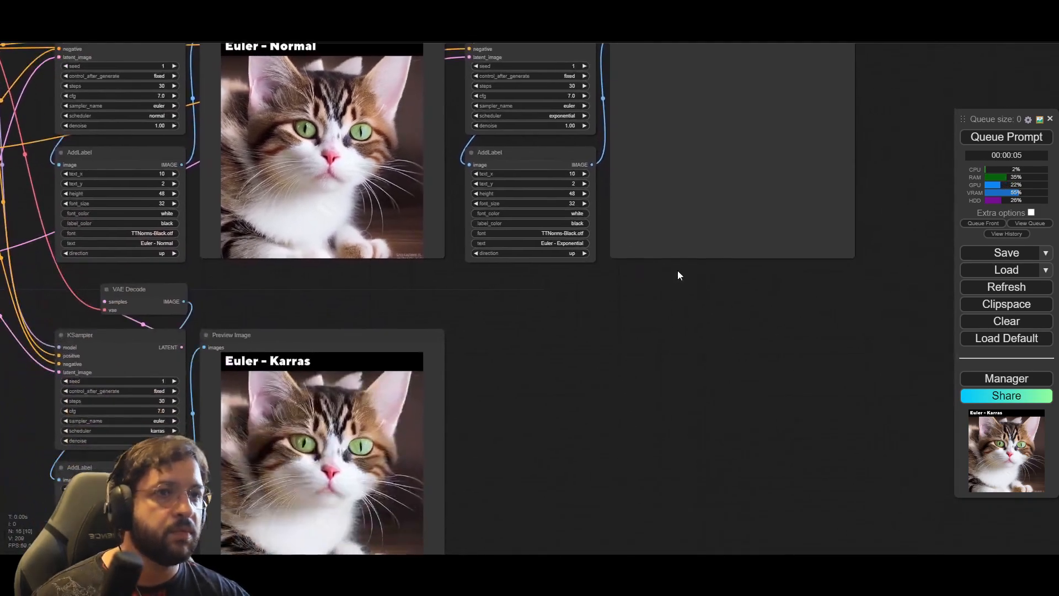
key(ctrl+shift+v)
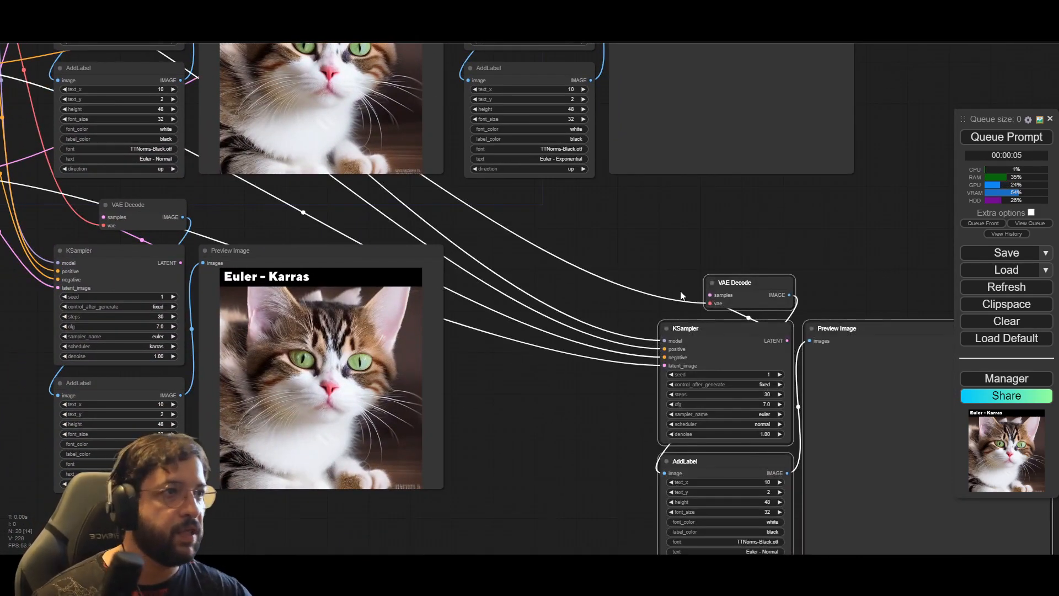
drag(858, 328, 654, 256)
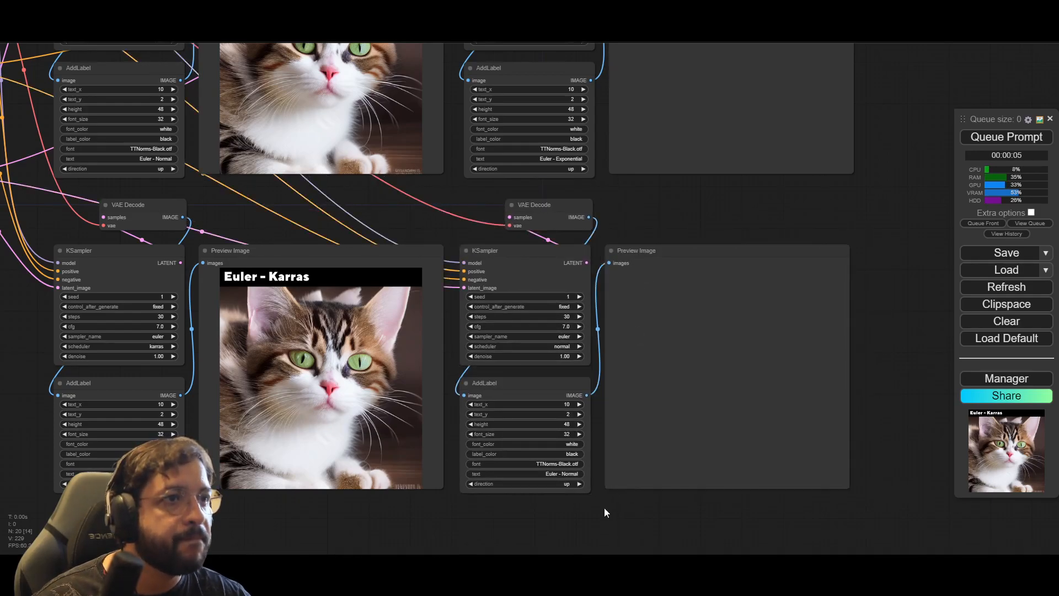
Step: Set the KSampler scheduler of the group beside Karras to sgm_uniform and its AddLabel text to "Euler - sgm-uniform"
scroll(516, 340, up, 7)
click(618, 351)
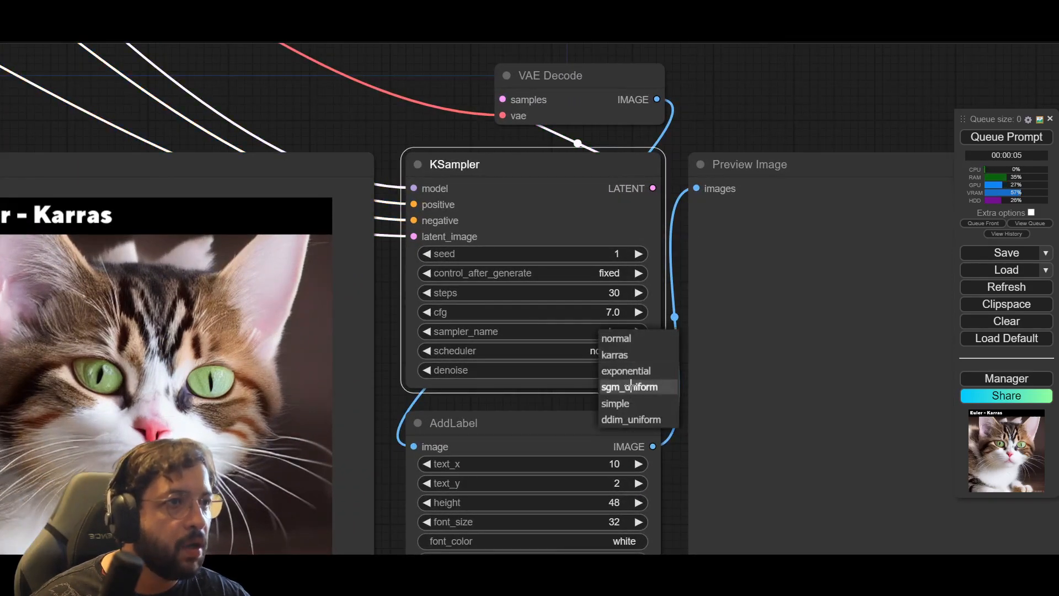
click(631, 386)
drag(709, 131, 706, 59)
drag(694, 501, 676, 416)
click(576, 444)
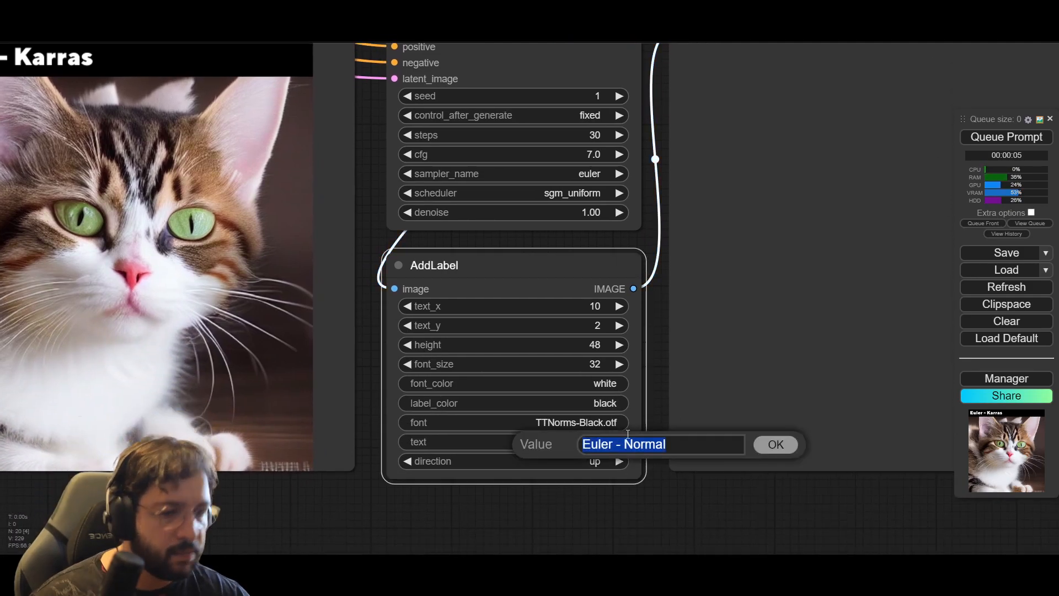
key(End)
key(shift+Left)
key(shift+Left)
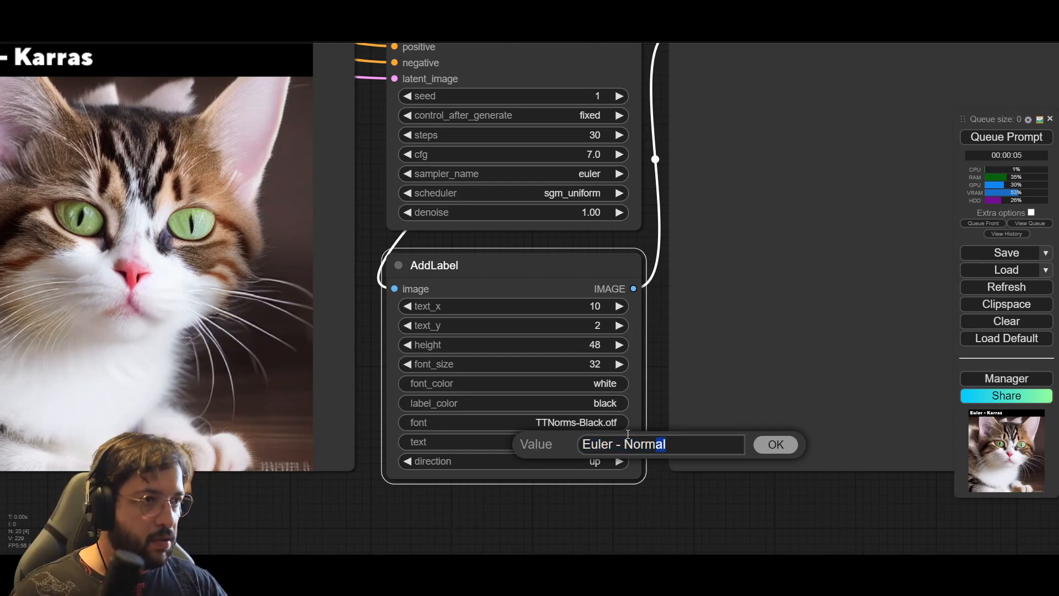
text(S)
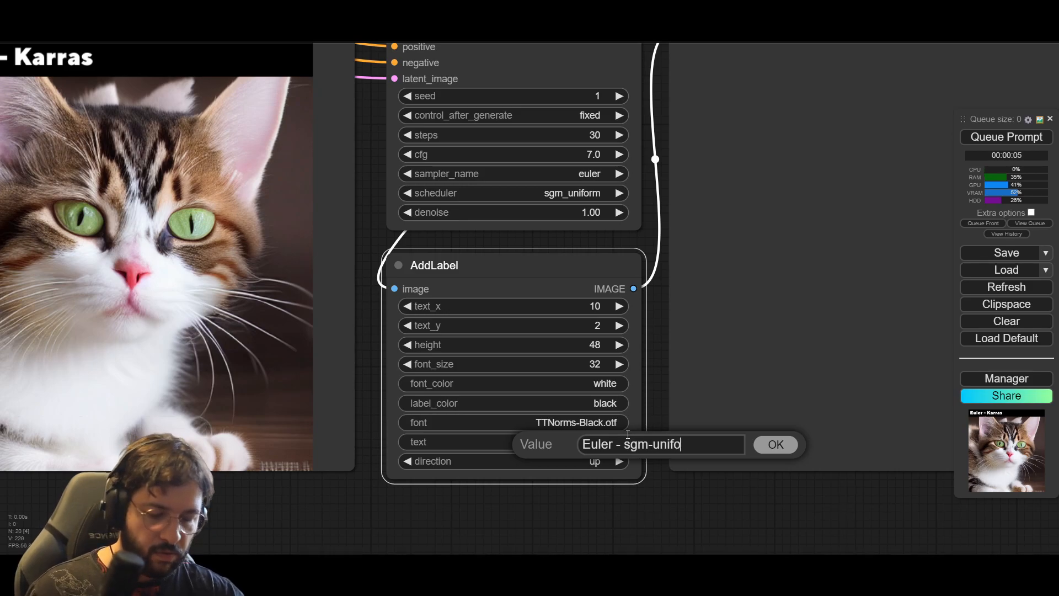
click(773, 444)
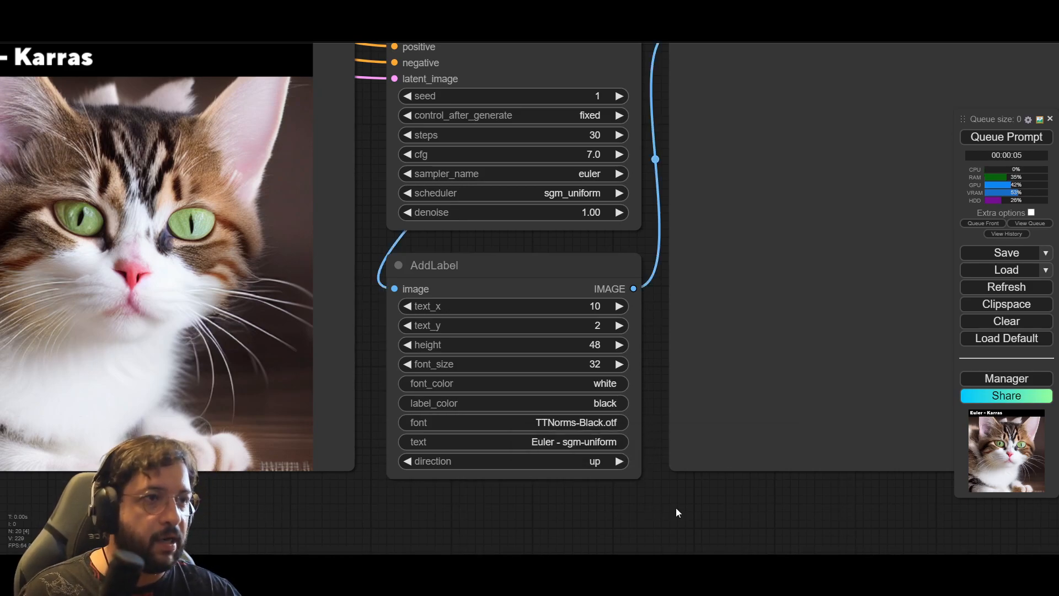
Step: Paste a connected copy of the Normal node group and align it in the upper row beside the Exponential group's preview
scroll(676, 507, down, 8)
drag(895, 219, 450, 379)
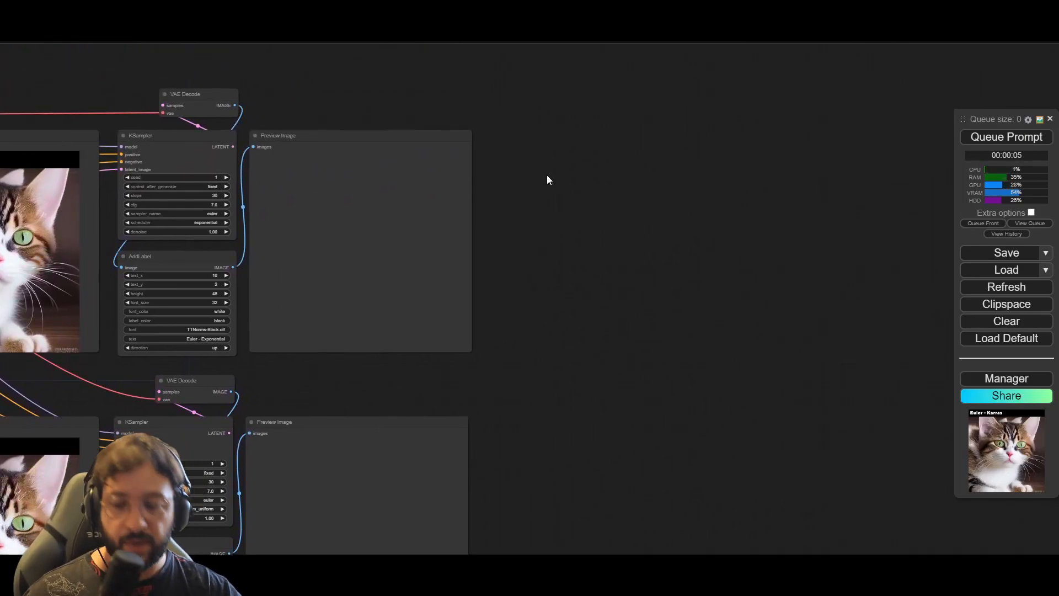
key(ctrl+shift+v)
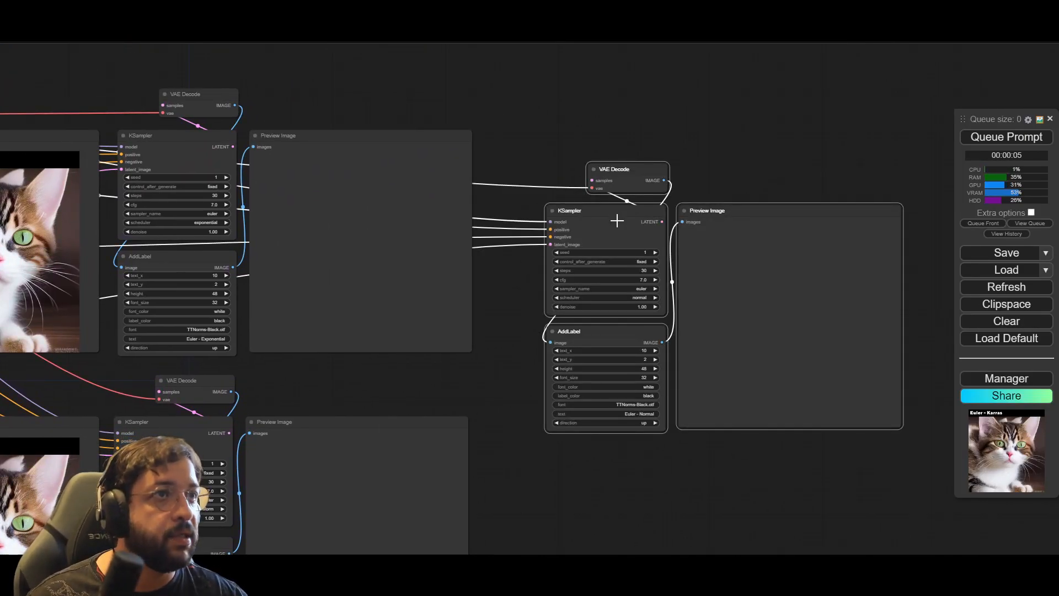
click(578, 157)
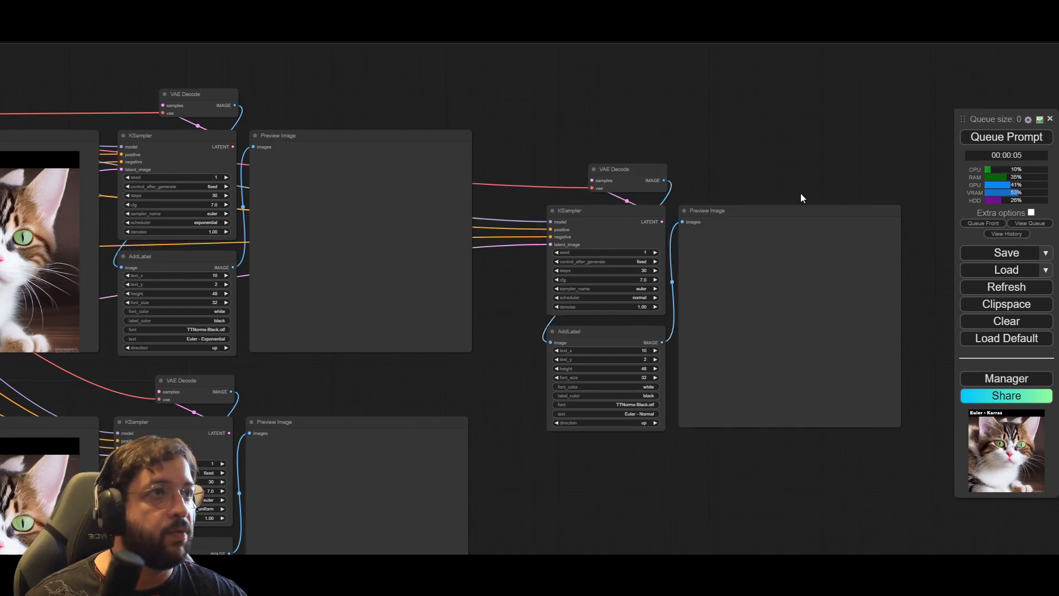
drag(848, 449, 563, 138)
drag(724, 215, 671, 140)
Step: Set the KSampler scheduler of the group beside Exponential to simple and its AddLabel text to "Euler - simple"
click(614, 377)
scroll(615, 376, up, 5)
drag(632, 354, 620, 499)
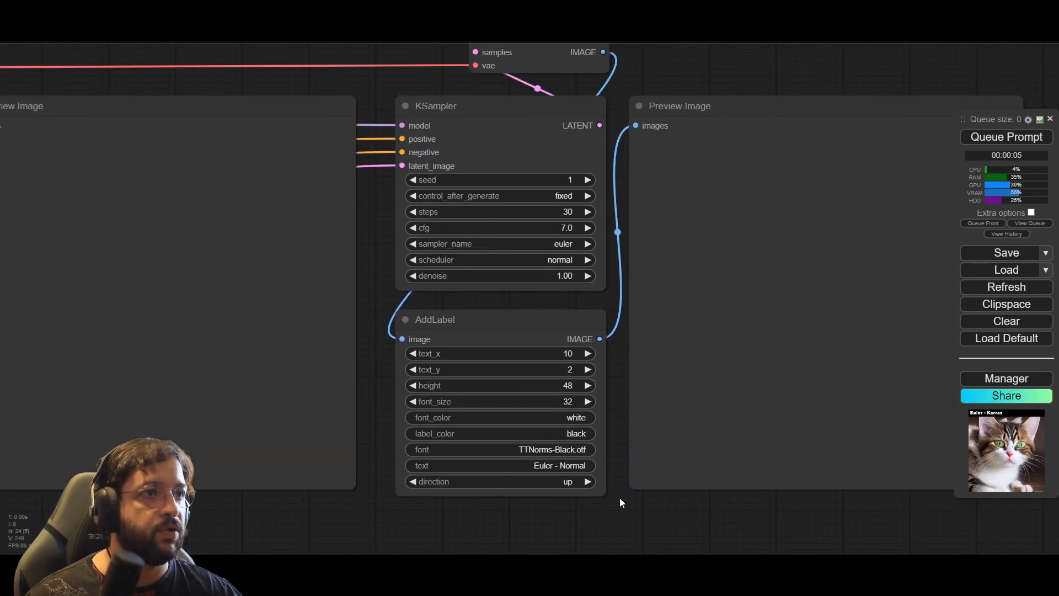
click(573, 257)
click(587, 307)
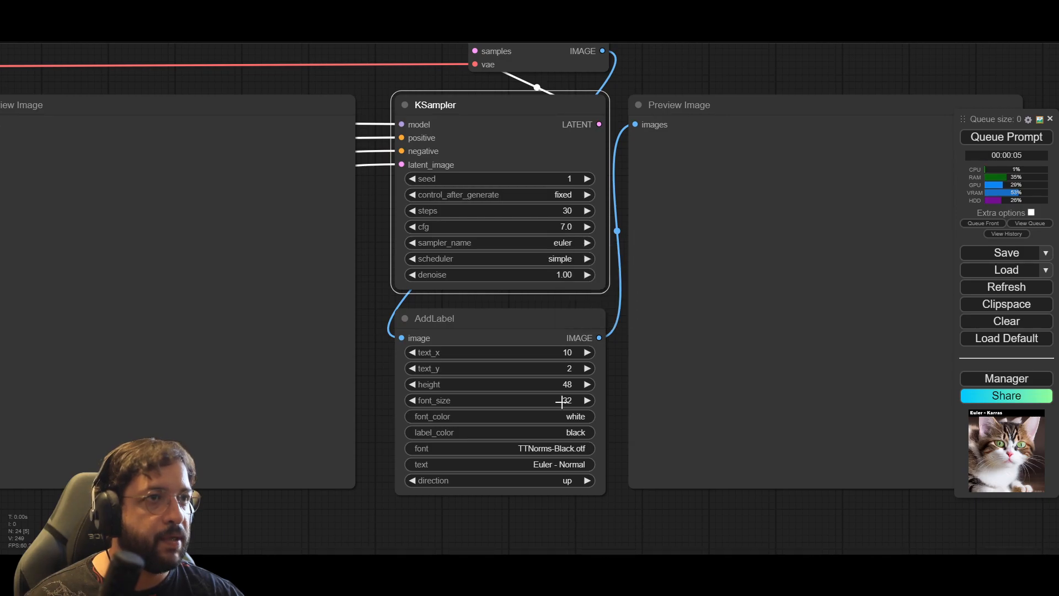
click(571, 463)
click(634, 467)
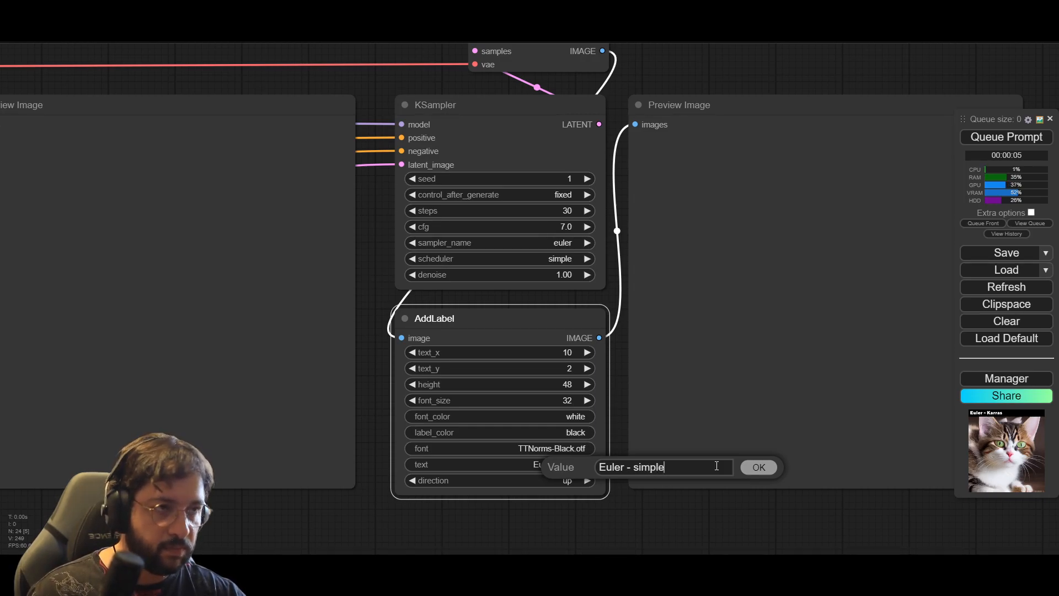
click(759, 468)
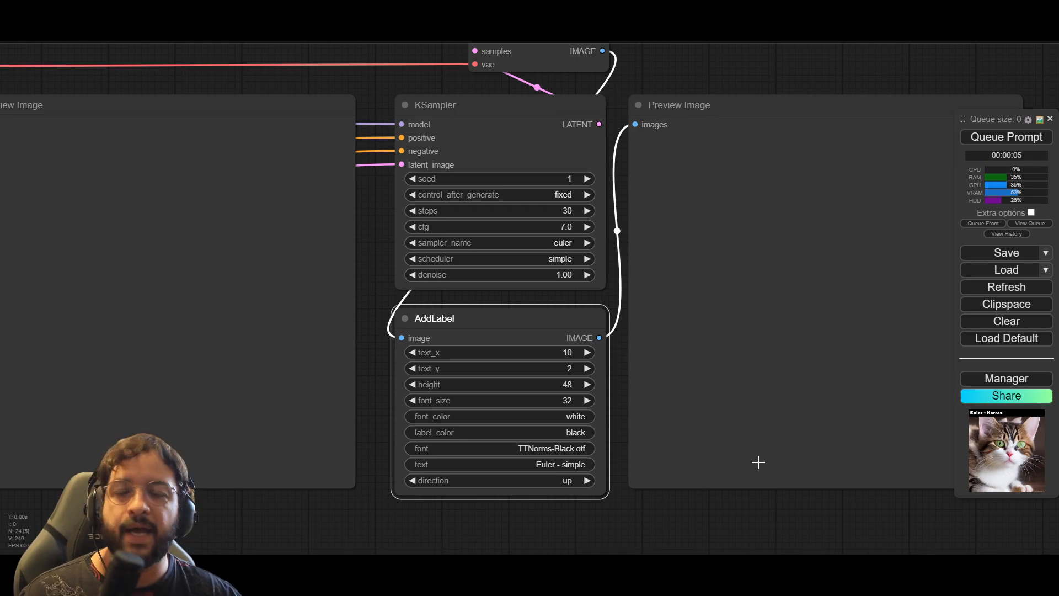
Step: Paste a connected copy of the Normal node group and align it in the lower row beside the sgm-uniform preview, beneath the simple group
scroll(633, 520, down, 6)
drag(647, 511, 600, 426)
drag(816, 420, 462, 67)
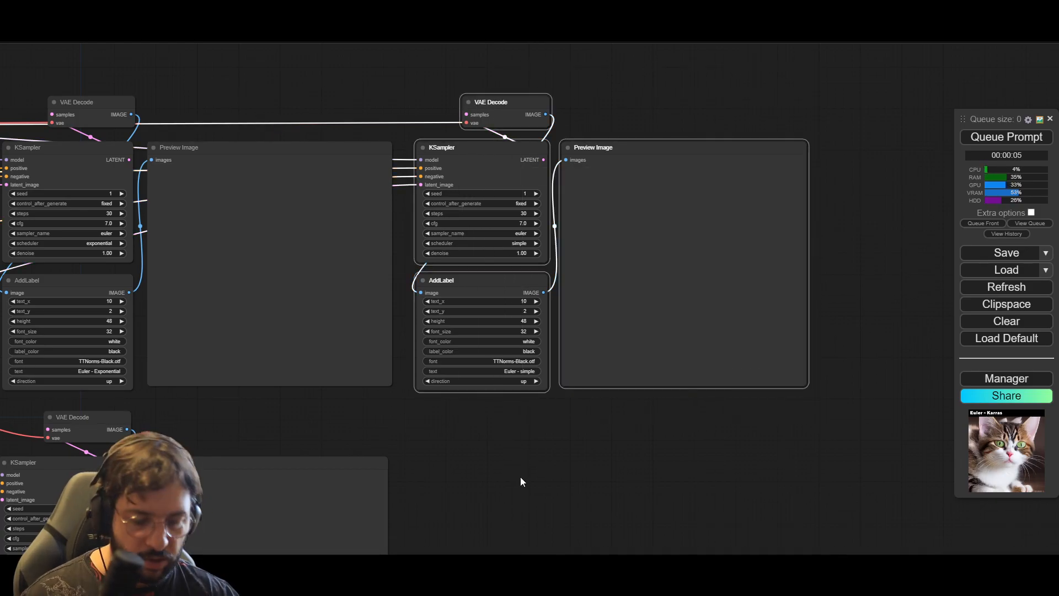
click(511, 494)
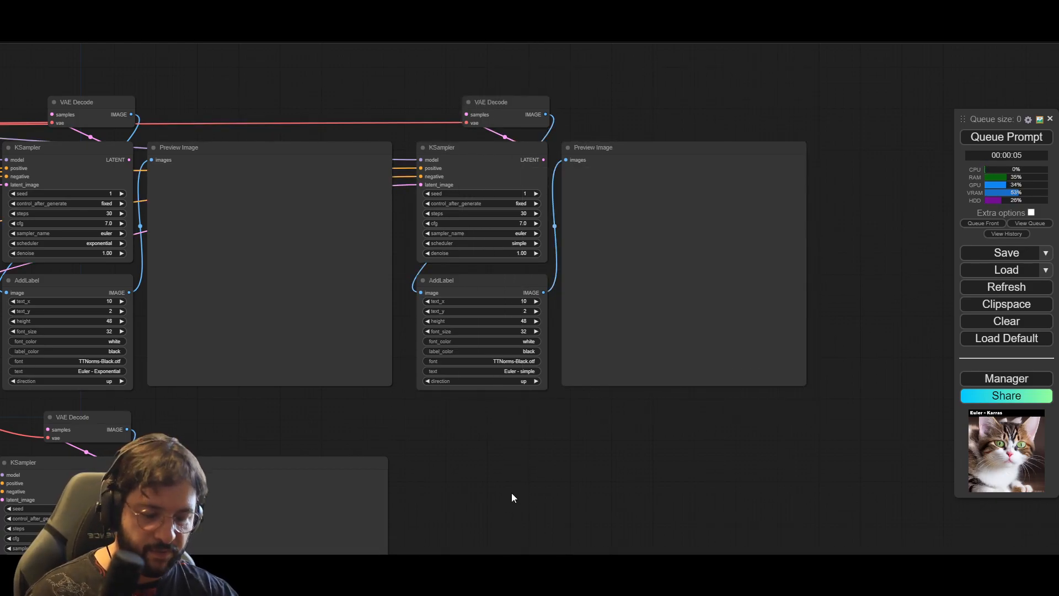
key(ctrl+shift+v)
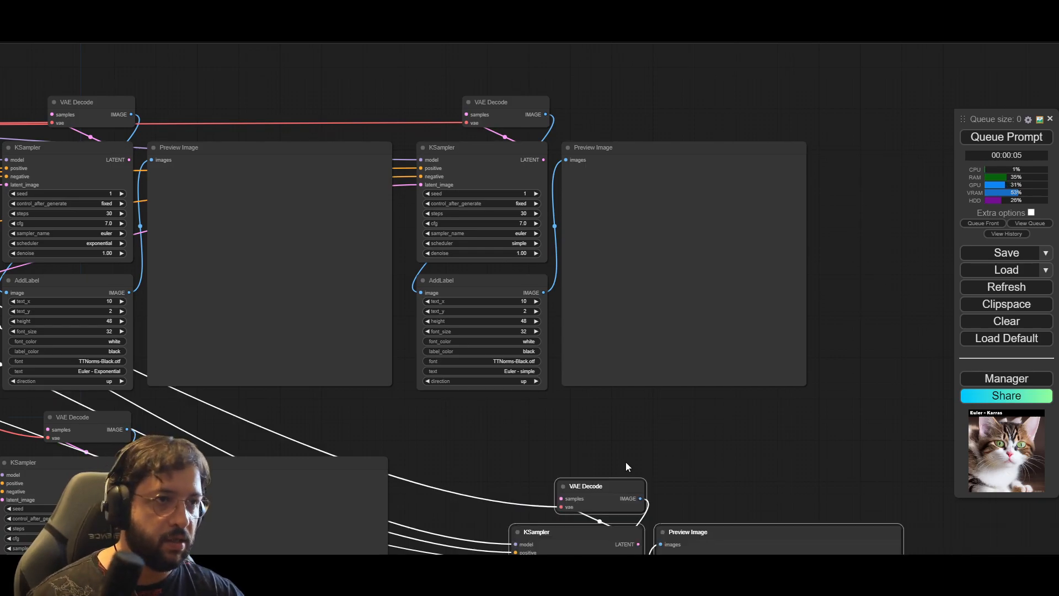
drag(625, 467, 633, 281)
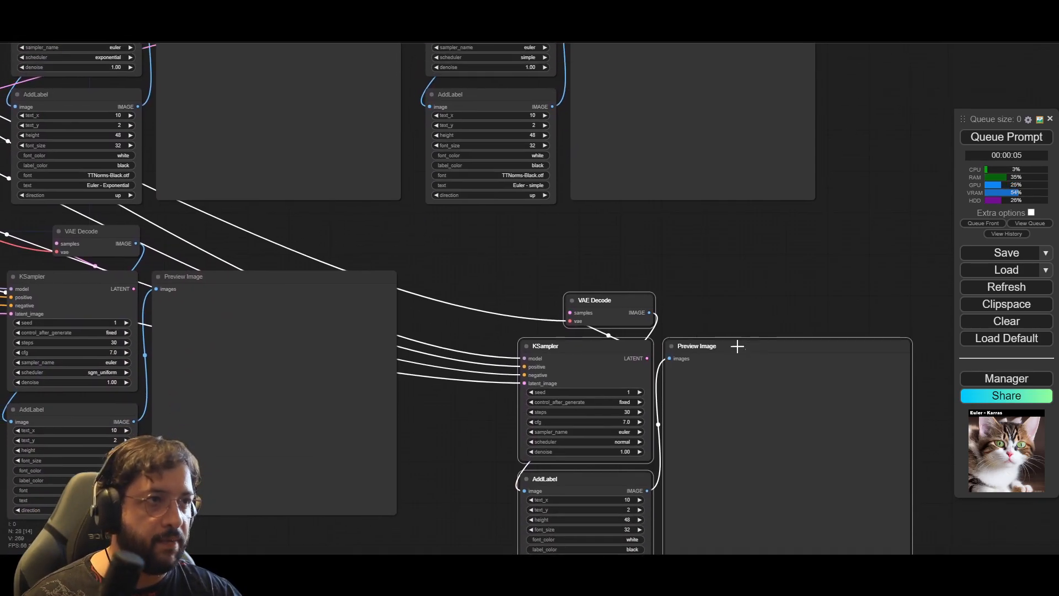
drag(702, 316, 701, 315)
drag(842, 274, 562, 535)
drag(606, 351, 508, 278)
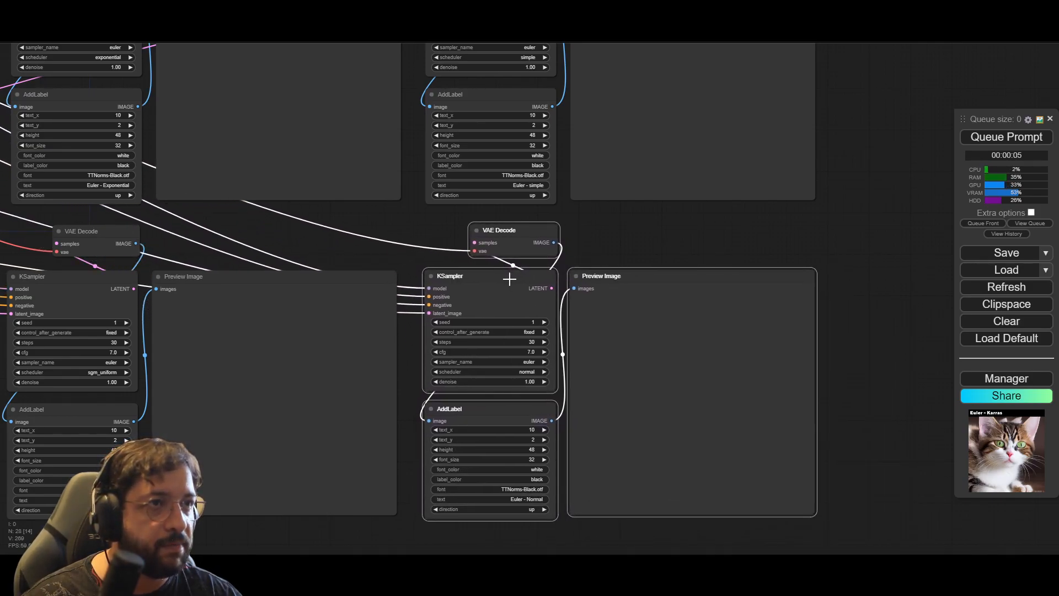
click(603, 229)
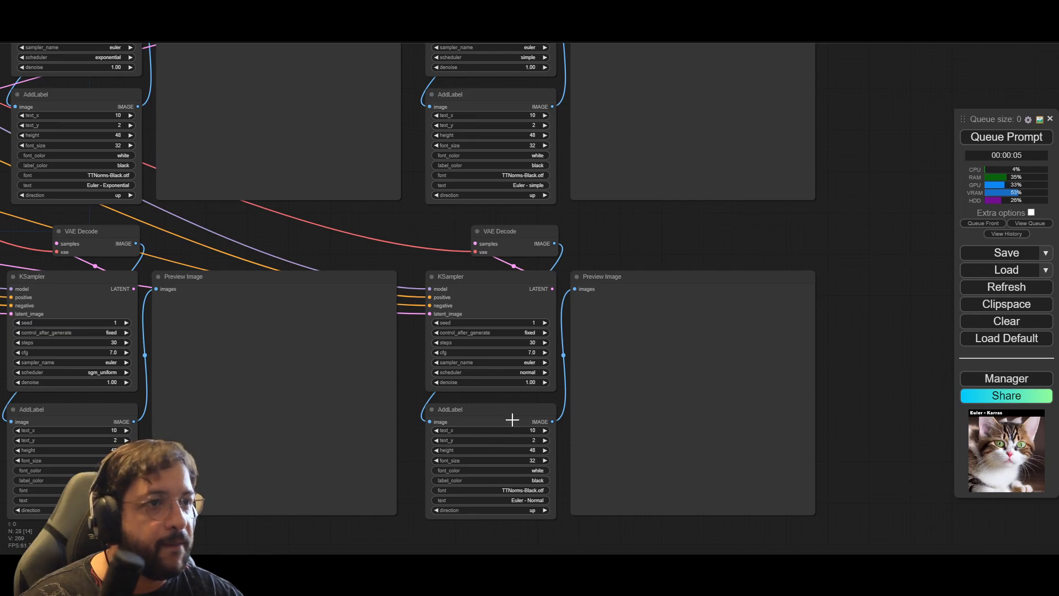
Step: Set the KSampler scheduler of the group beside sgm-uniform to ddim_uniform and its AddLabel text to "Euler - ddim-uniform"
scroll(510, 419, up, 4)
click(544, 357)
click(567, 412)
drag(673, 149, 678, 62)
click(560, 455)
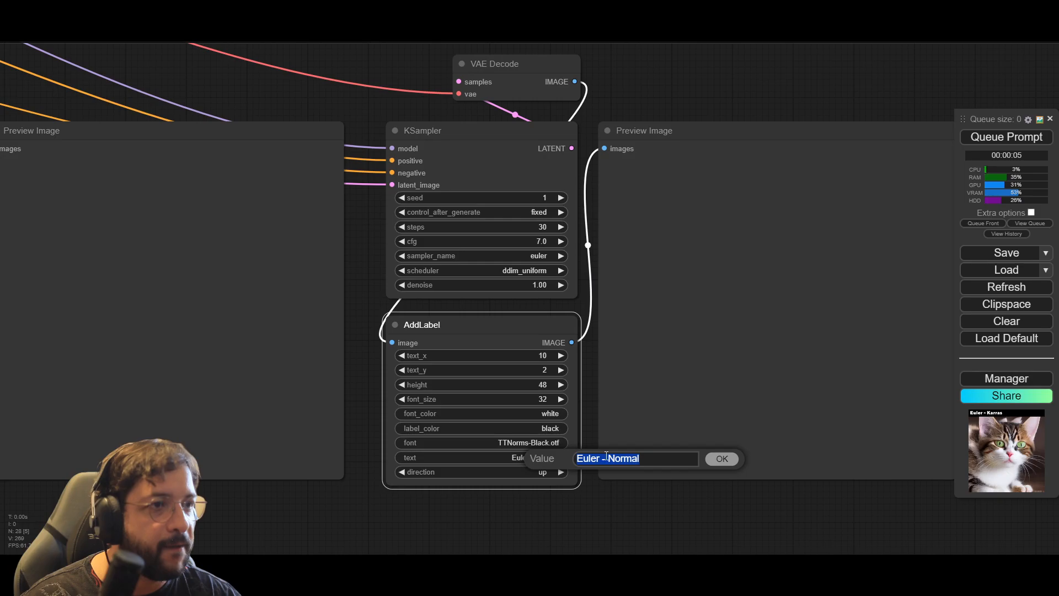
double_click(689, 459)
text(d)
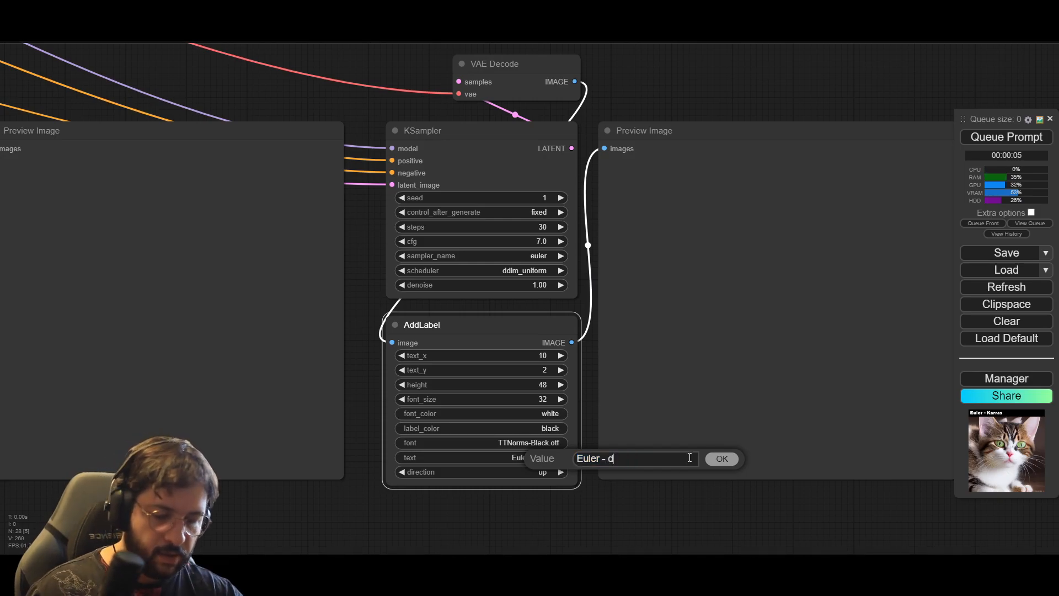
text(dim-uniform)
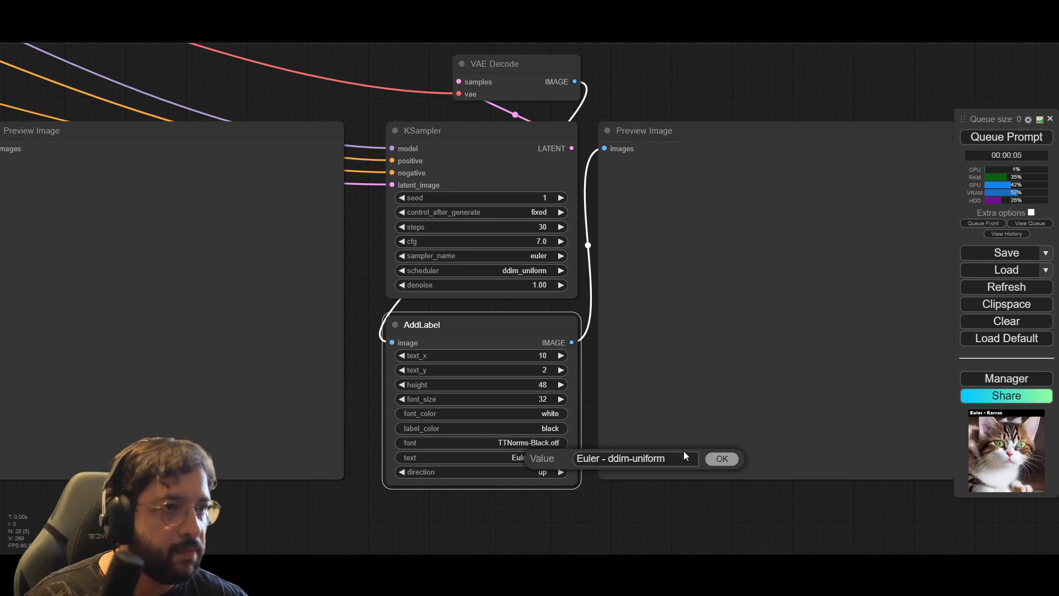
click(721, 457)
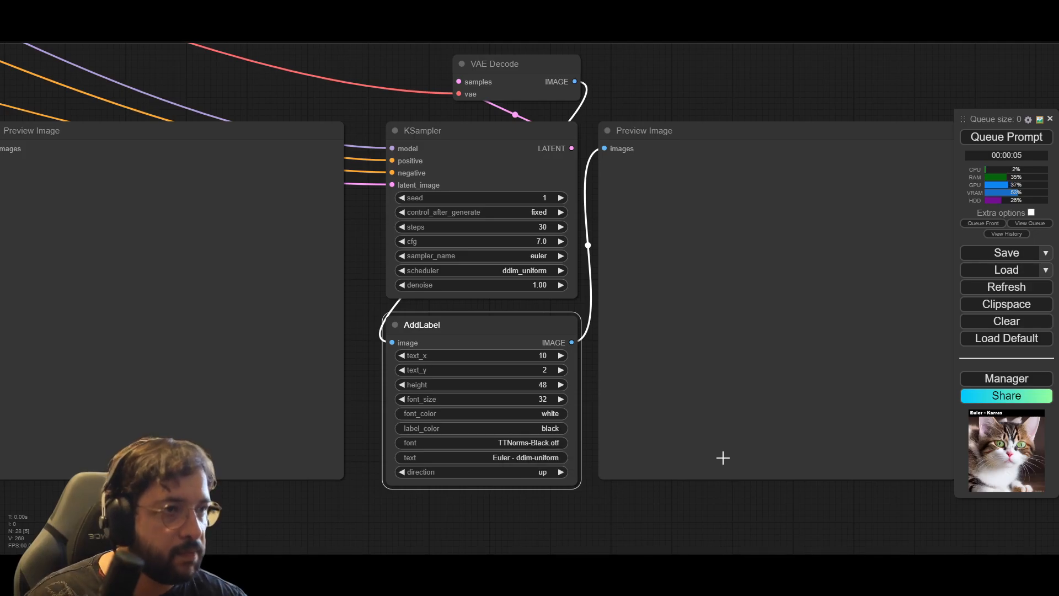
Step: Queue the workflow to generate the labelled preview images for all six Euler scheduler groups
scroll(433, 505, down, 5)
scroll(356, 523, down, 4)
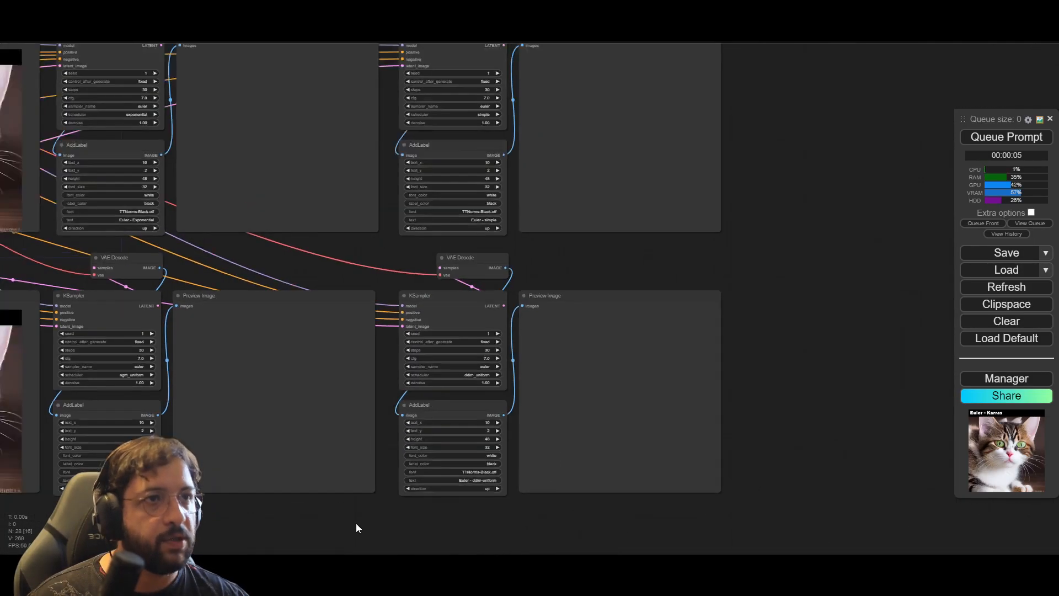
scroll(327, 509, up, 5)
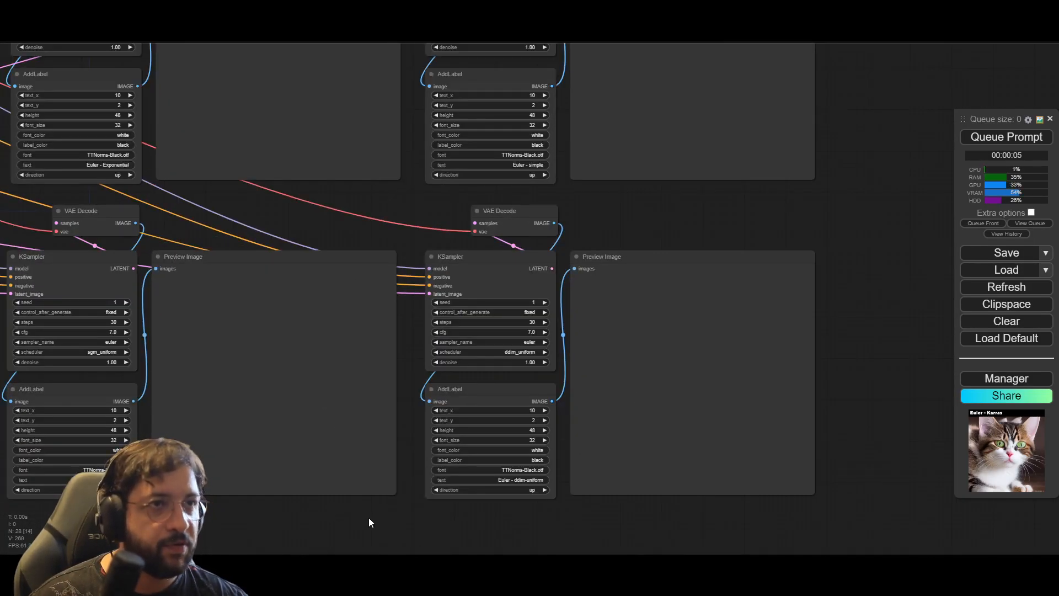
drag(217, 519, 567, 459)
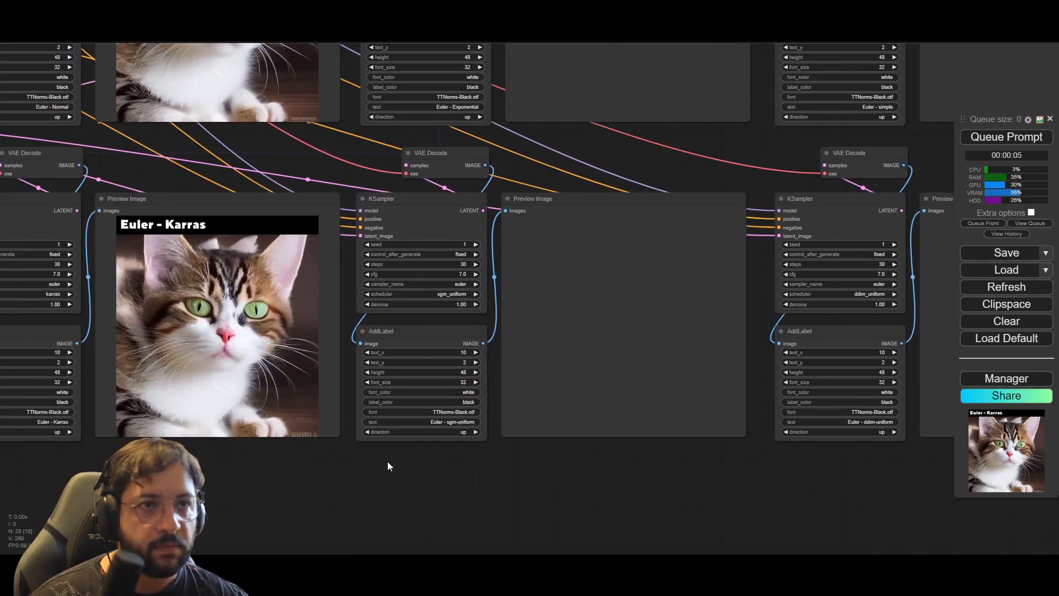
drag(351, 484, 534, 500)
scroll(78, 293, down, 3)
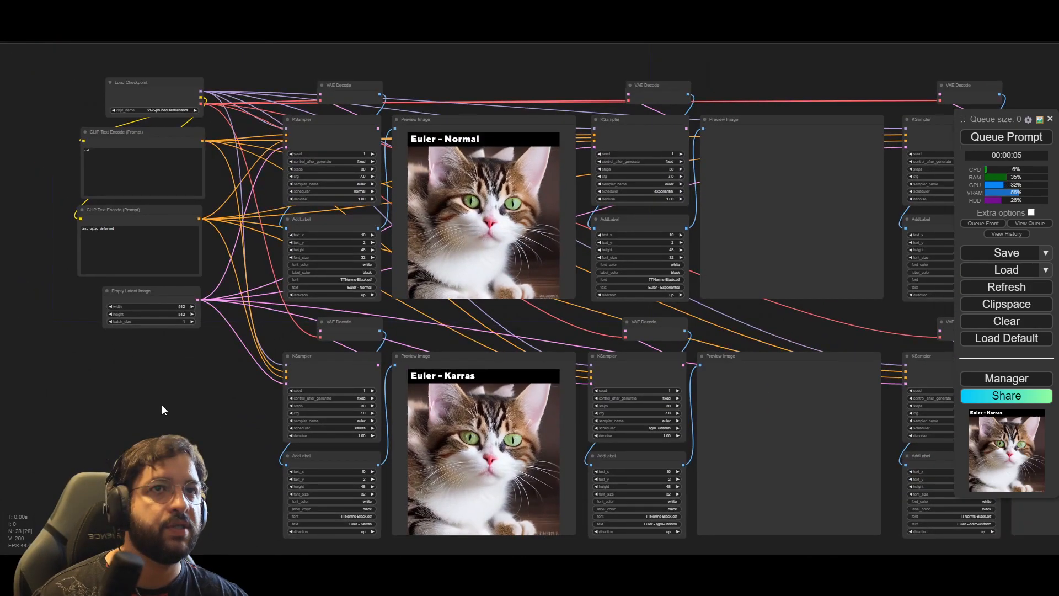
drag(161, 405, 197, 446)
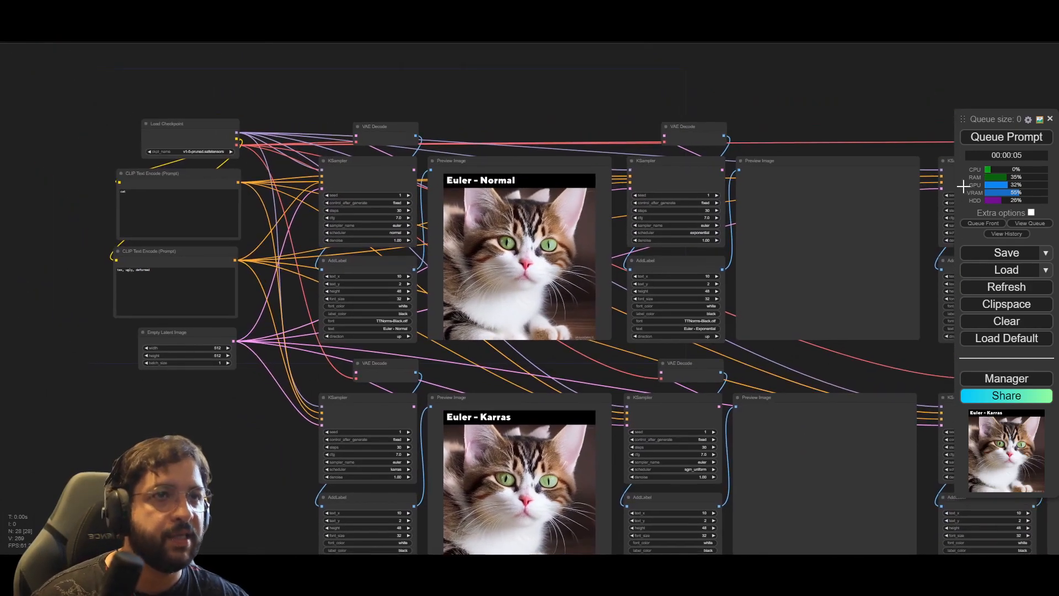
click(1016, 142)
Step: Compare the generated cat previews across the Euler schedulers, examining the ddim-uniform image closely against sgm-uniform and Karras
drag(784, 70, 575, 88)
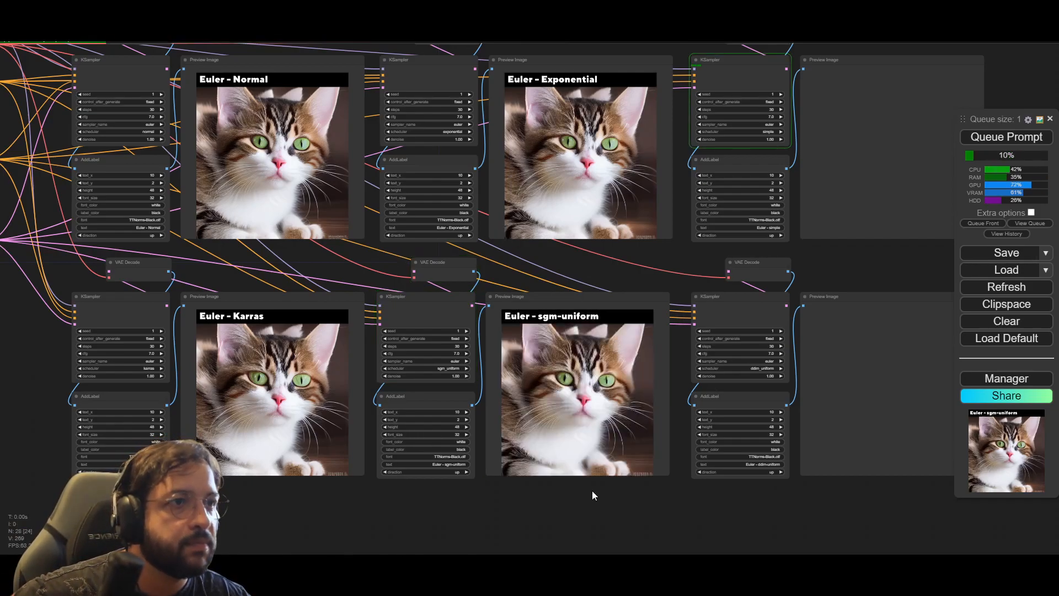
scroll(592, 492, up, 8)
scroll(591, 494, down, 3)
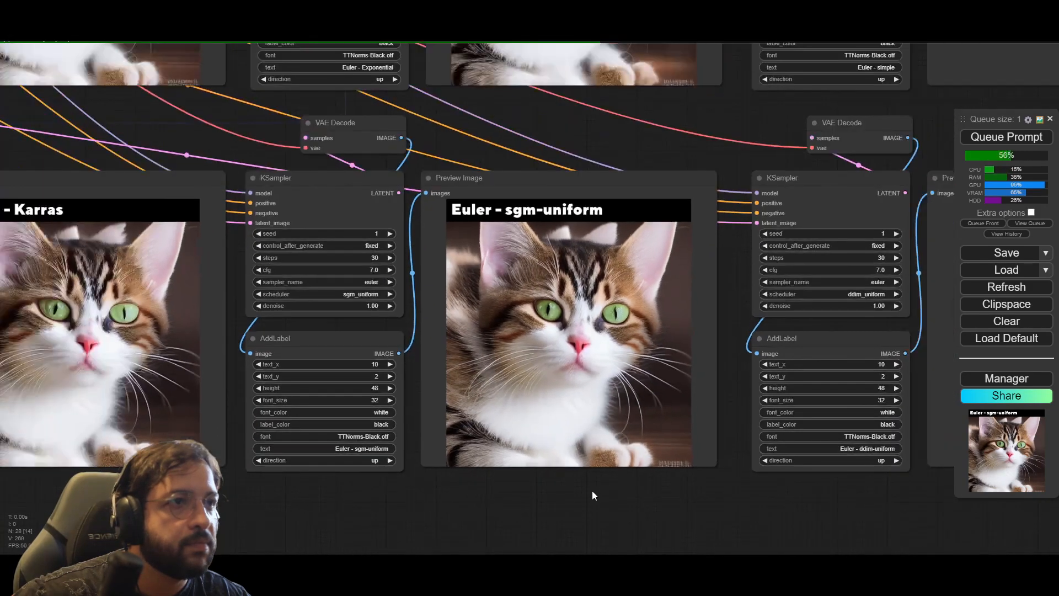
drag(724, 476, 309, 501)
scroll(688, 340, down, 2)
drag(820, 179, 845, 284)
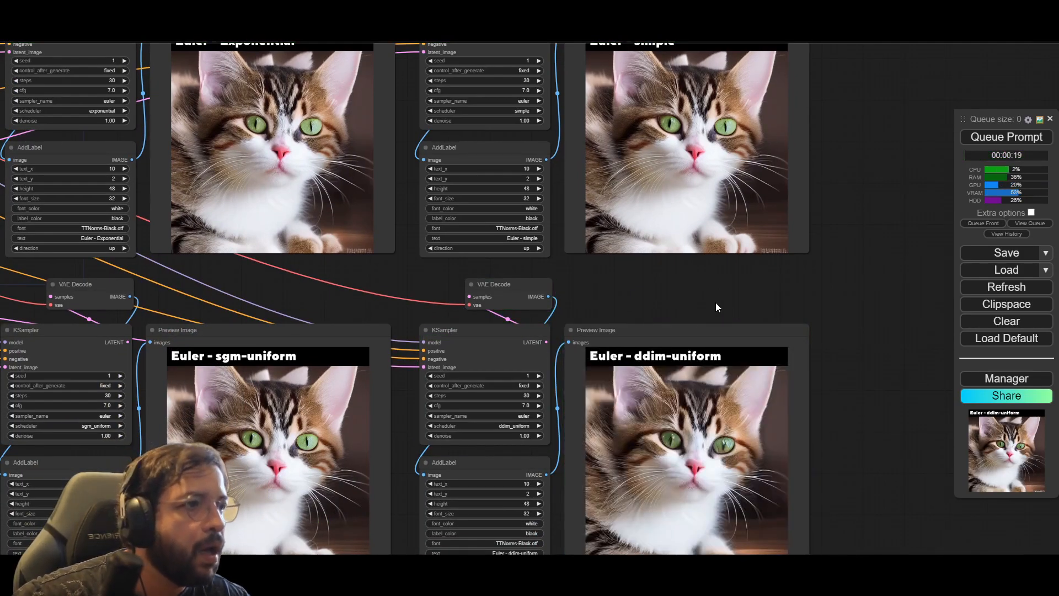
drag(714, 302, 737, 267)
scroll(692, 452, up, 7)
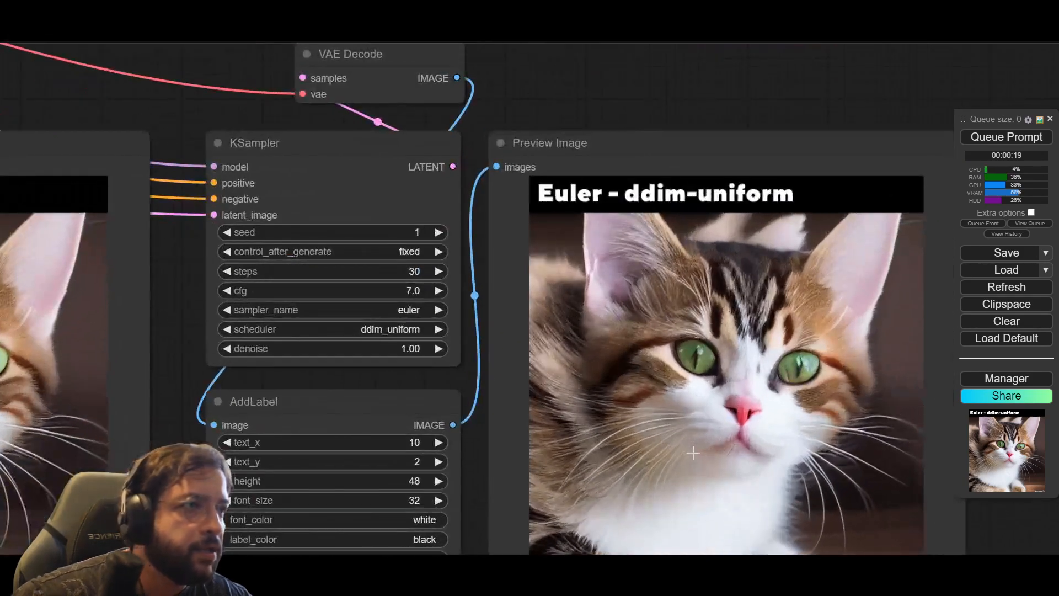
drag(737, 143, 713, 52)
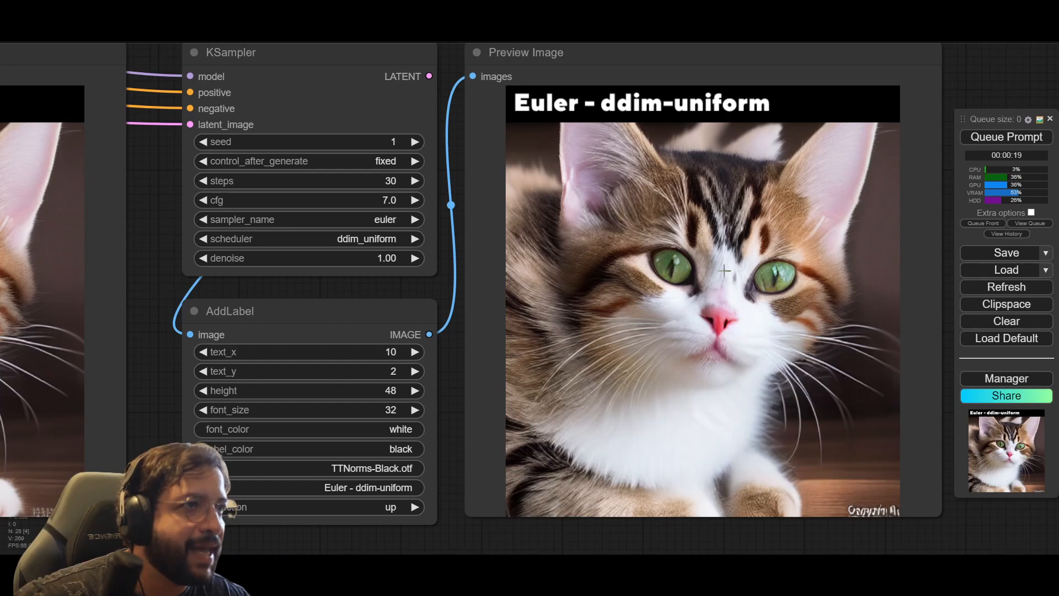
scroll(661, 359, down, 3)
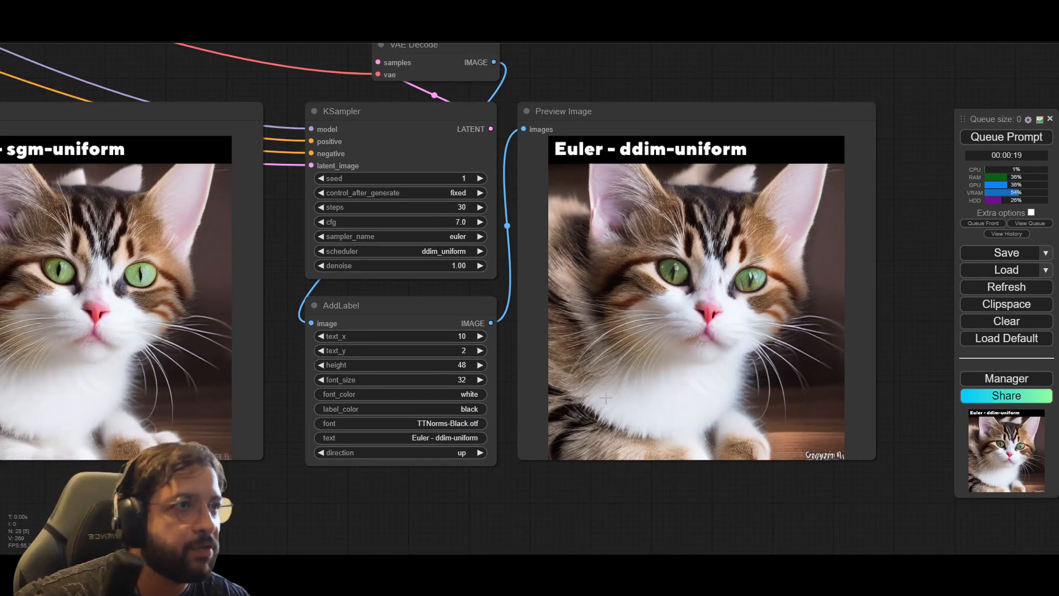
drag(444, 490, 945, 441)
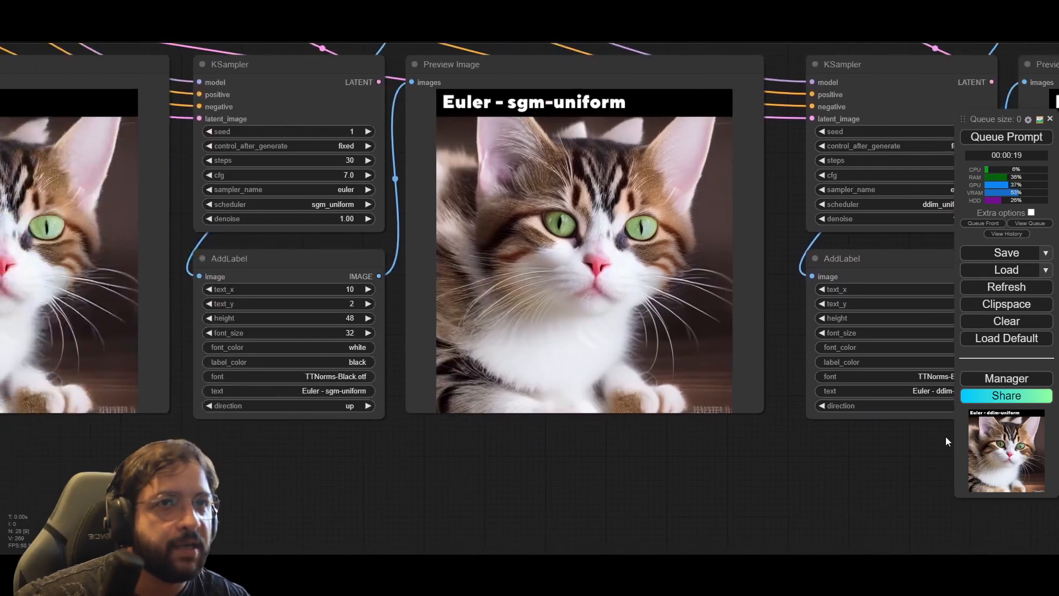
scroll(789, 224, down, 4)
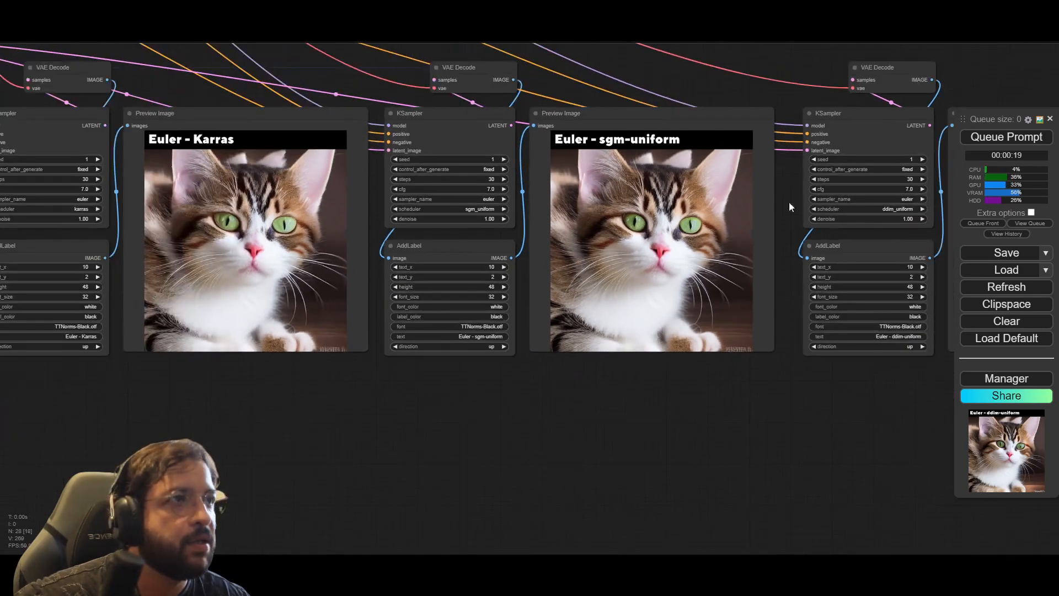
Step: Set the Empty Latent Image batch_size to 2 and queue the workflow
drag(788, 190, 755, 540)
drag(712, 399, 1029, 359)
drag(125, 401, 222, 380)
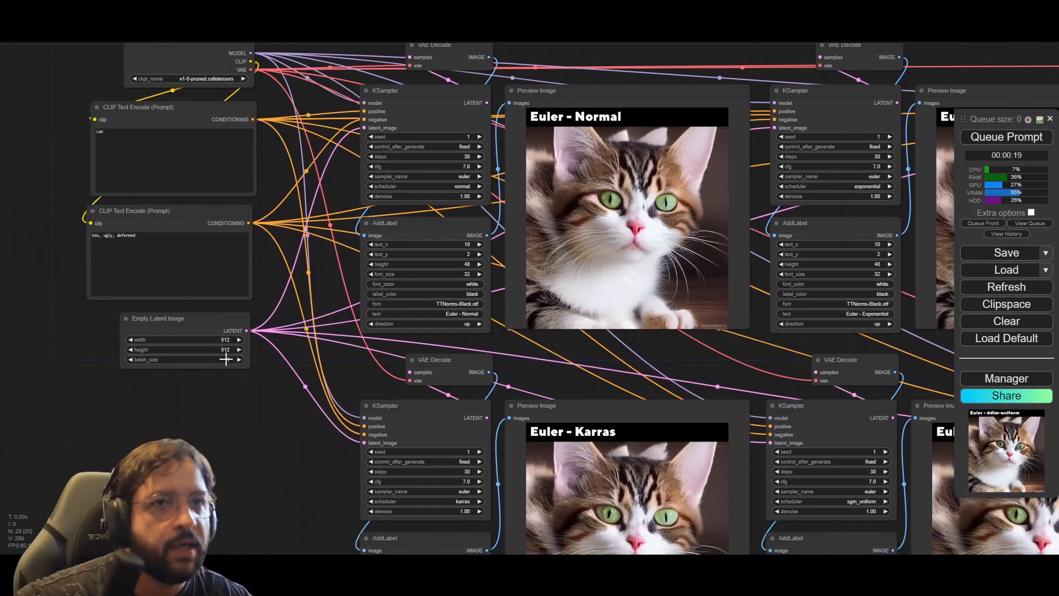
click(226, 359)
text(2)
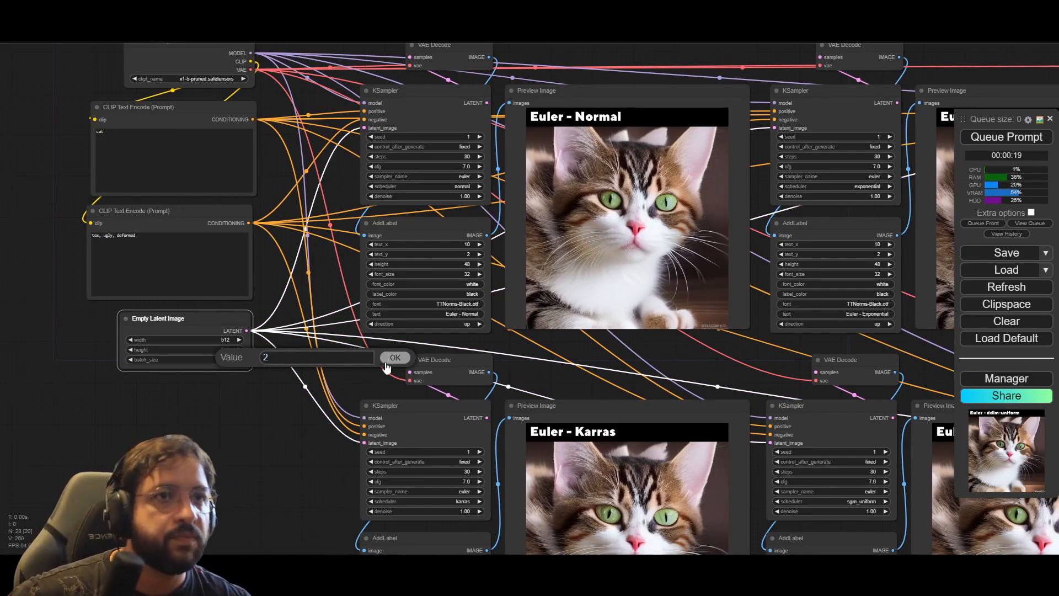
click(386, 359)
click(1000, 135)
Step: Examine the two-image batch previews of the scheduler groups and the Empty Latent Image settings during generation
drag(279, 416, 145, 401)
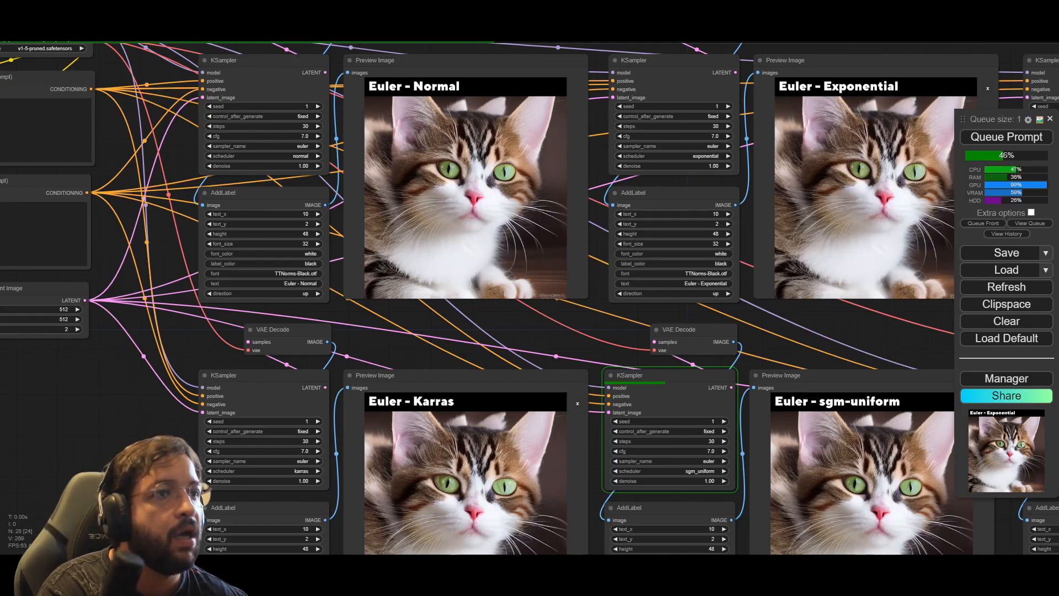
scroll(113, 468, down, 3)
drag(106, 496, 90, 406)
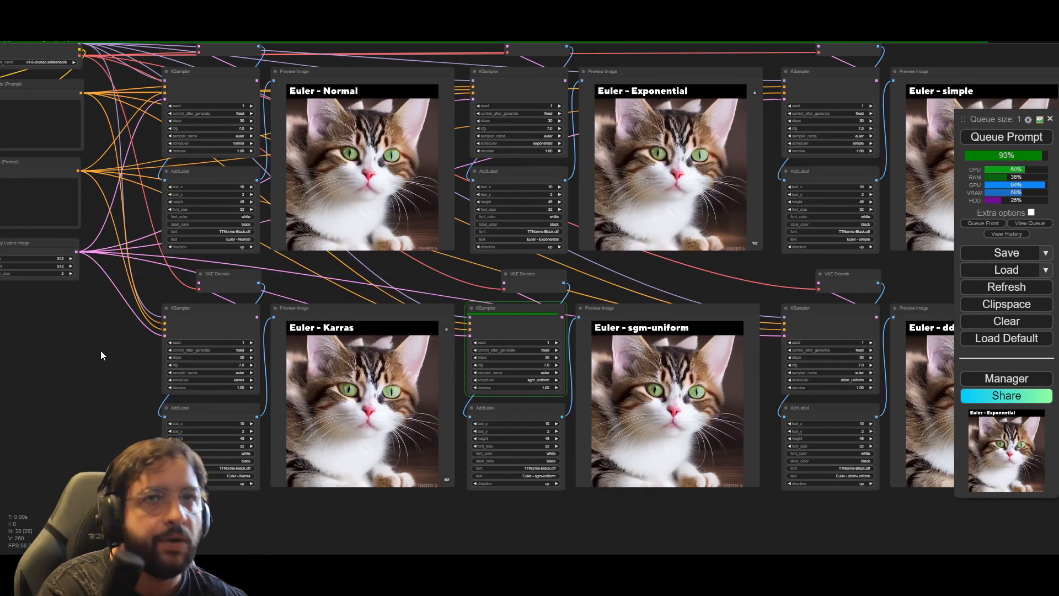
drag(101, 353, 214, 387)
scroll(140, 345, up, 8)
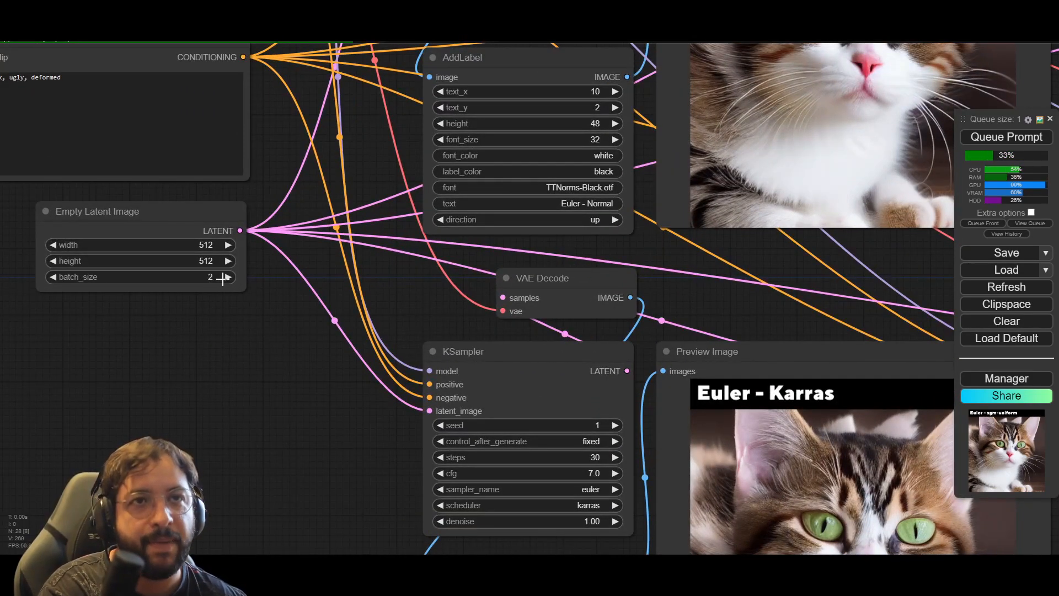
scroll(254, 358, down, 5)
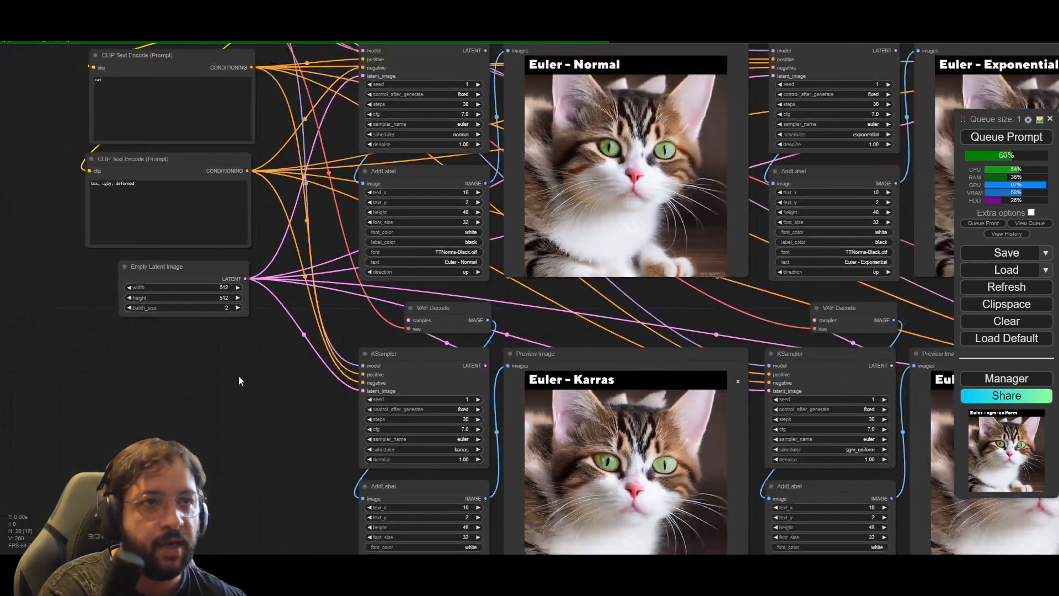
scroll(229, 391, down, 3)
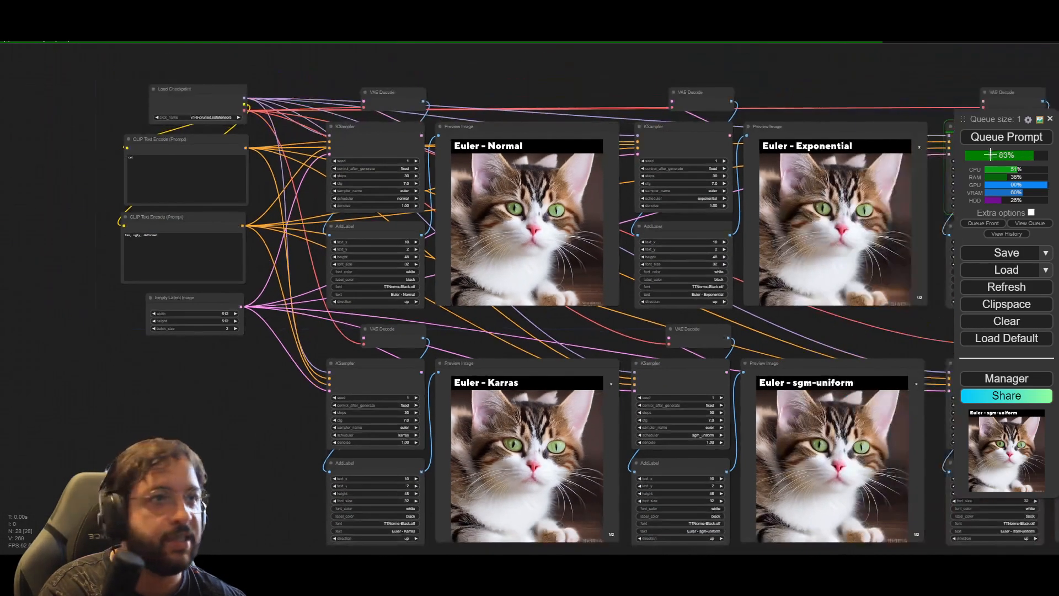
Step: Cancel the running generation in the queue and set the Empty Latent Image batch_size to 1
click(1030, 224)
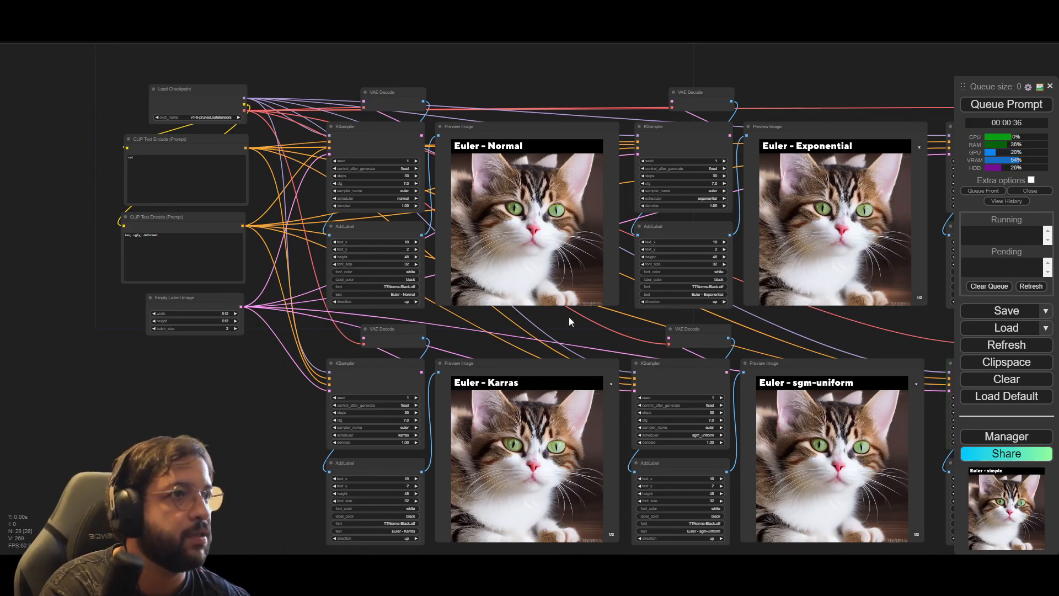
click(226, 329)
text(1)
key(Return)
click(227, 418)
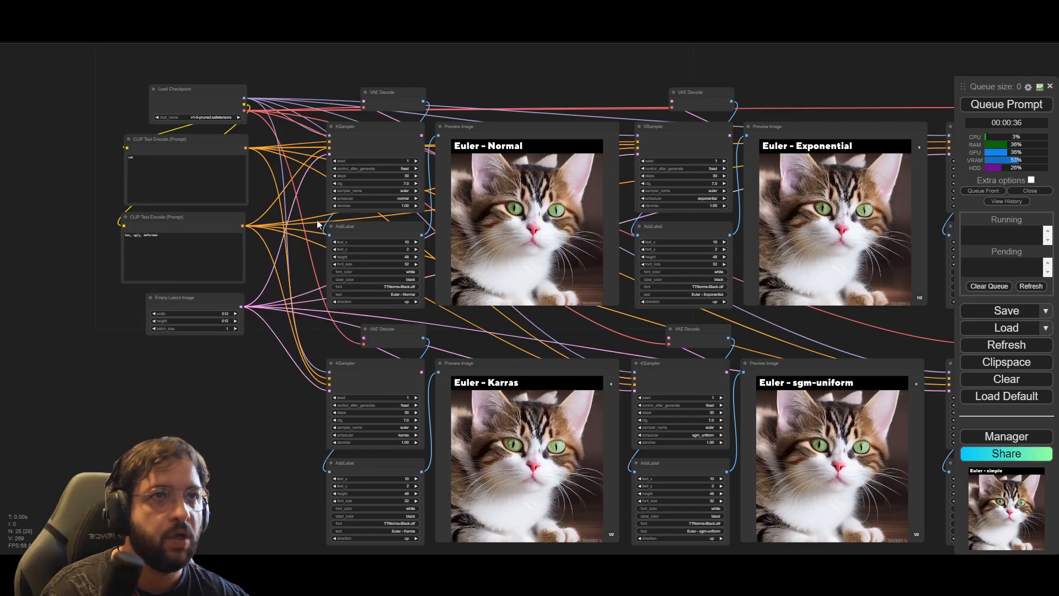
scroll(264, 364, up, 3)
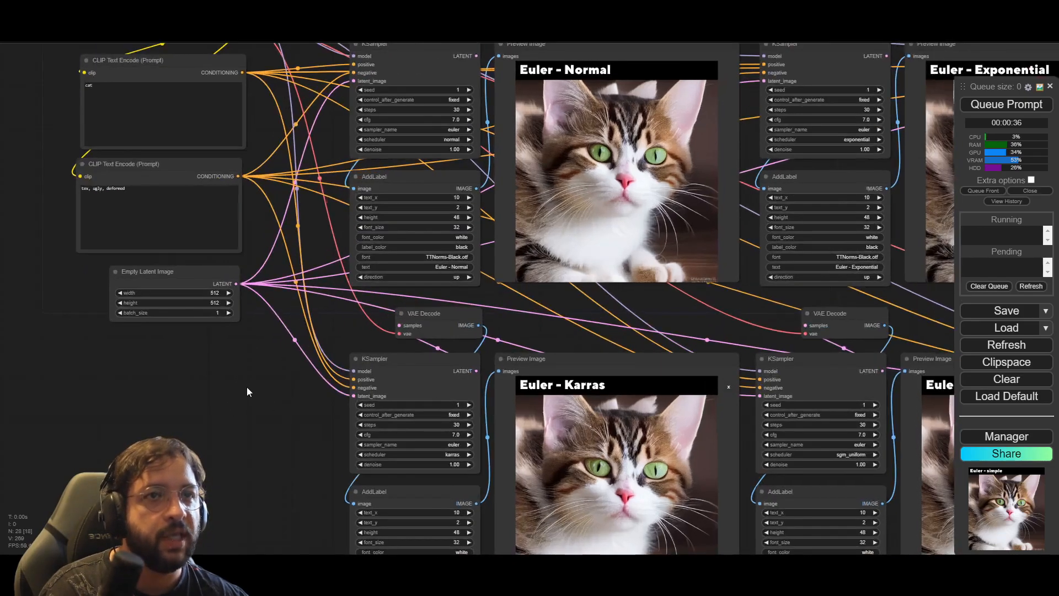
drag(247, 386, 376, 477)
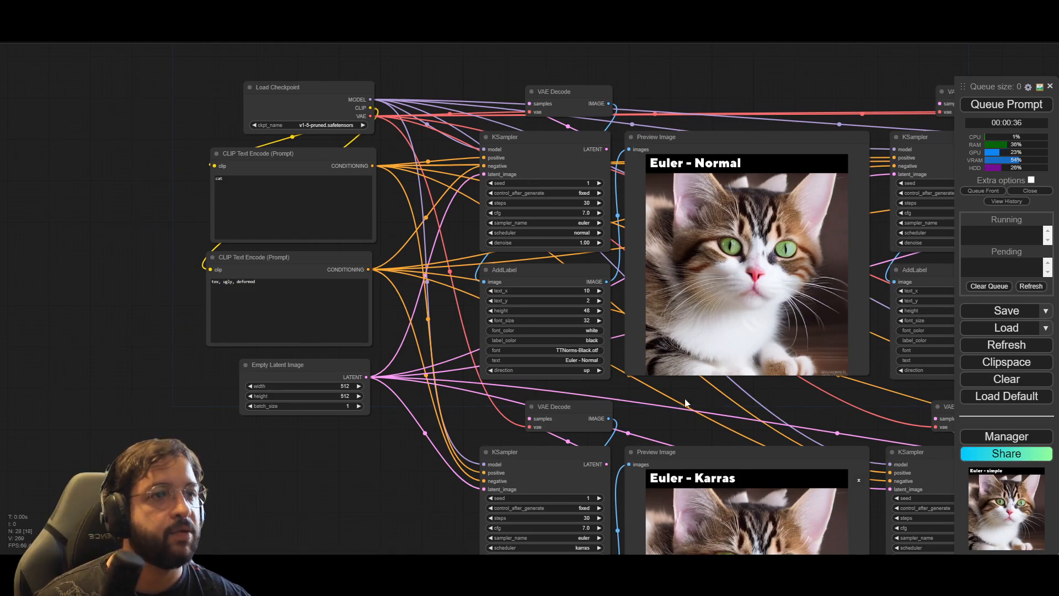
drag(435, 337, 376, 334)
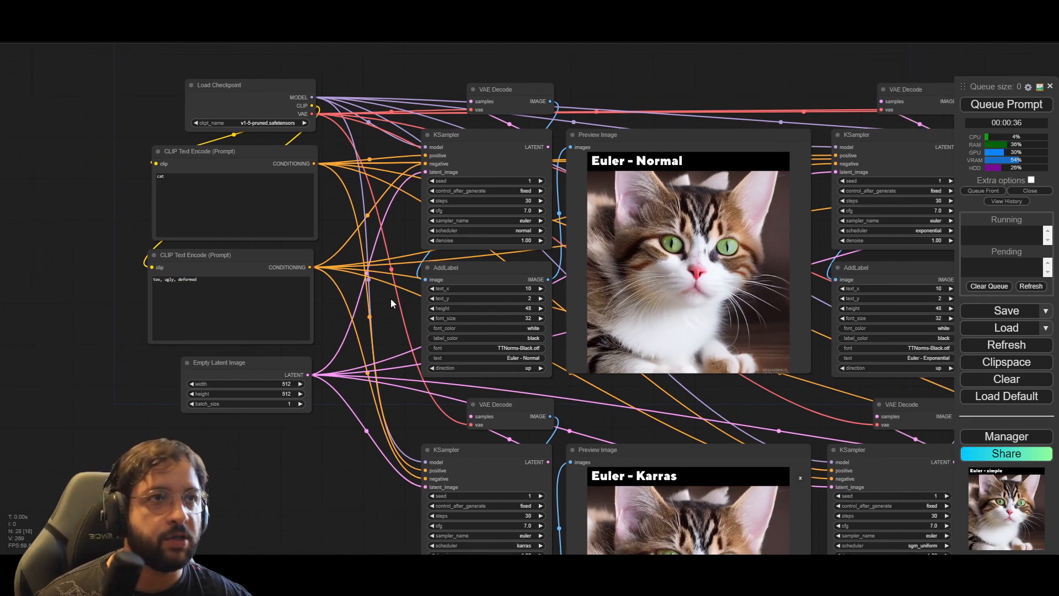
Step: Convert the Euler - Normal KSampler's seed to an input and place a Seed Generator node below the Empty Latent Image node
right_click(470, 160)
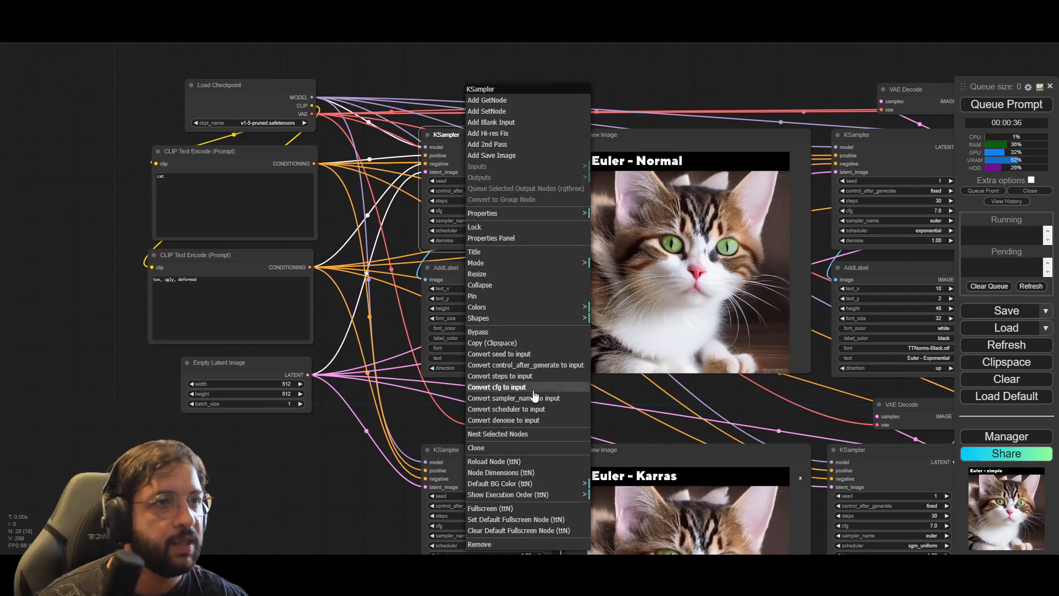
click(534, 355)
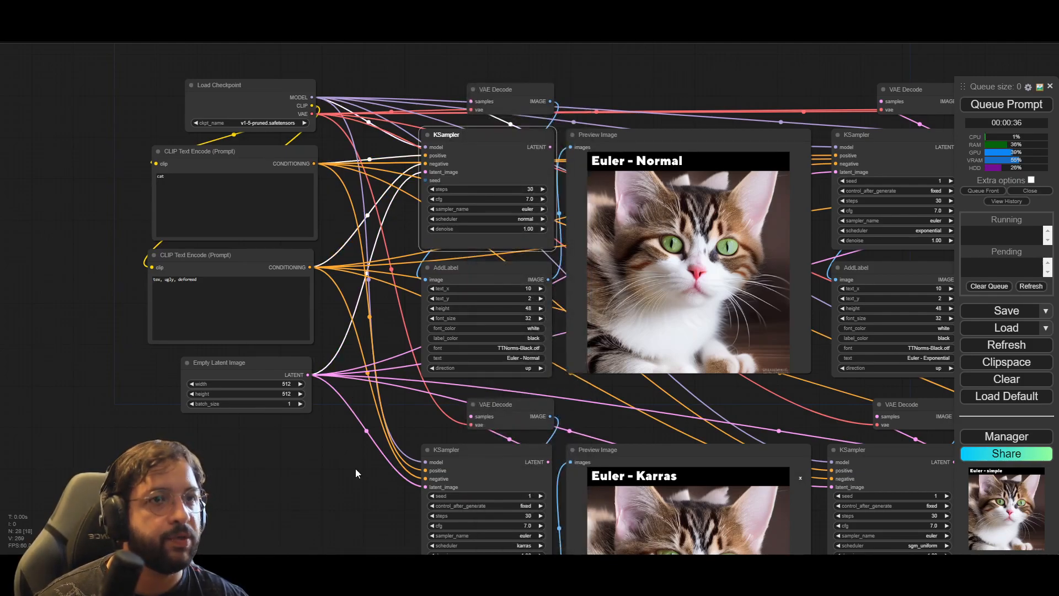
drag(318, 459, 358, 419)
double_click(296, 411)
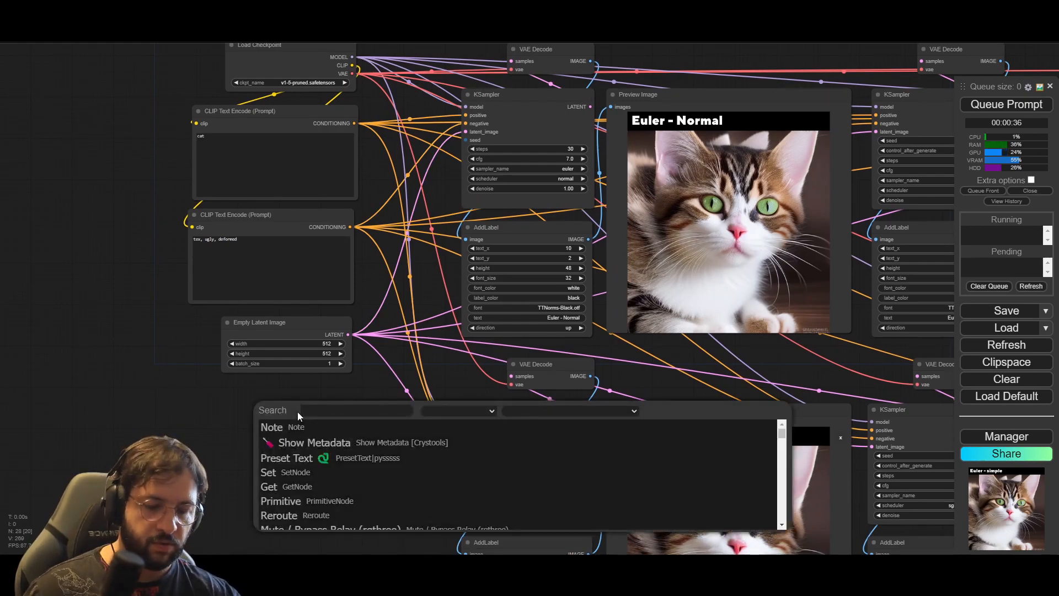
text(seed)
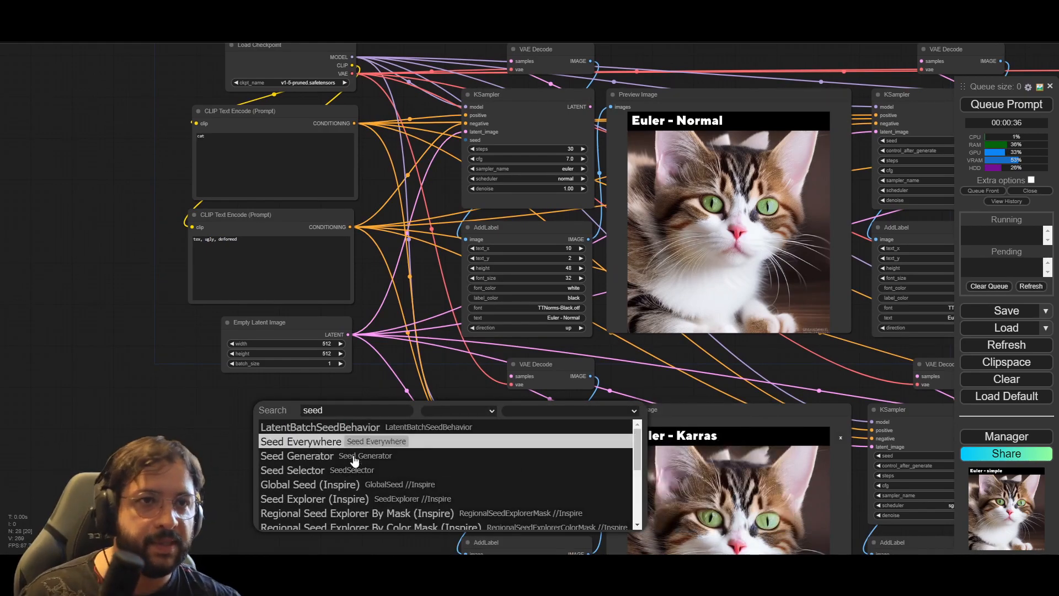
click(392, 458)
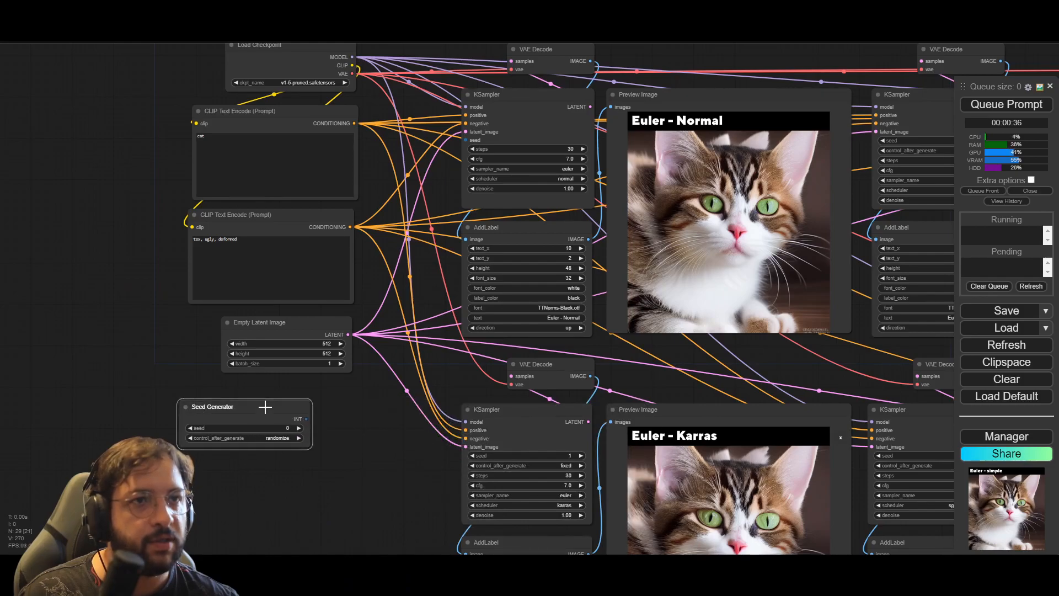
drag(266, 407, 307, 393)
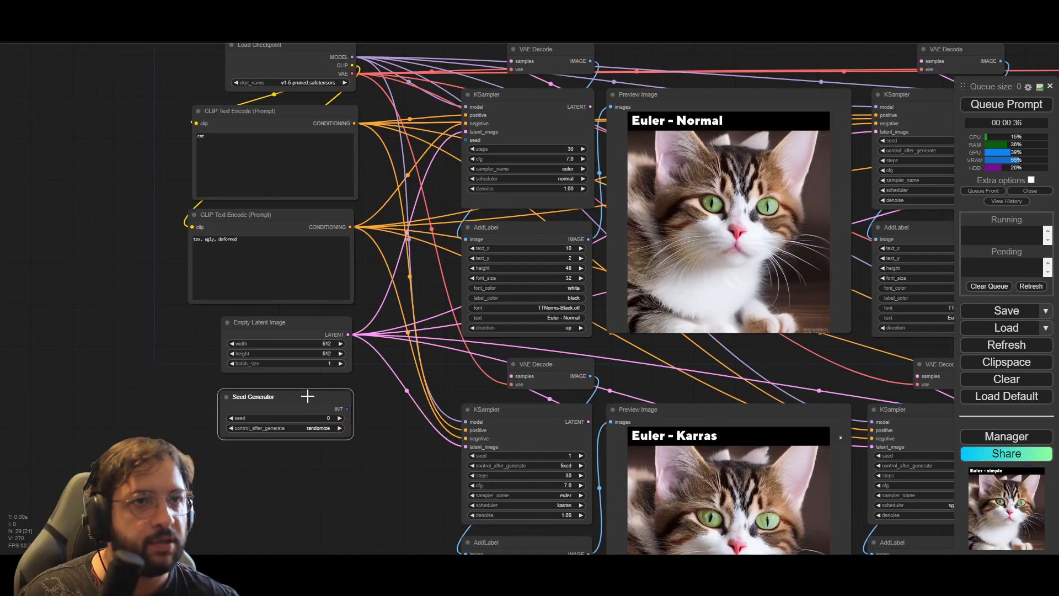
Step: Set the Seed Generator to seed 2 with control_after_generate fixed, and connect it to the Euler - Normal KSampler's seed input
click(330, 418)
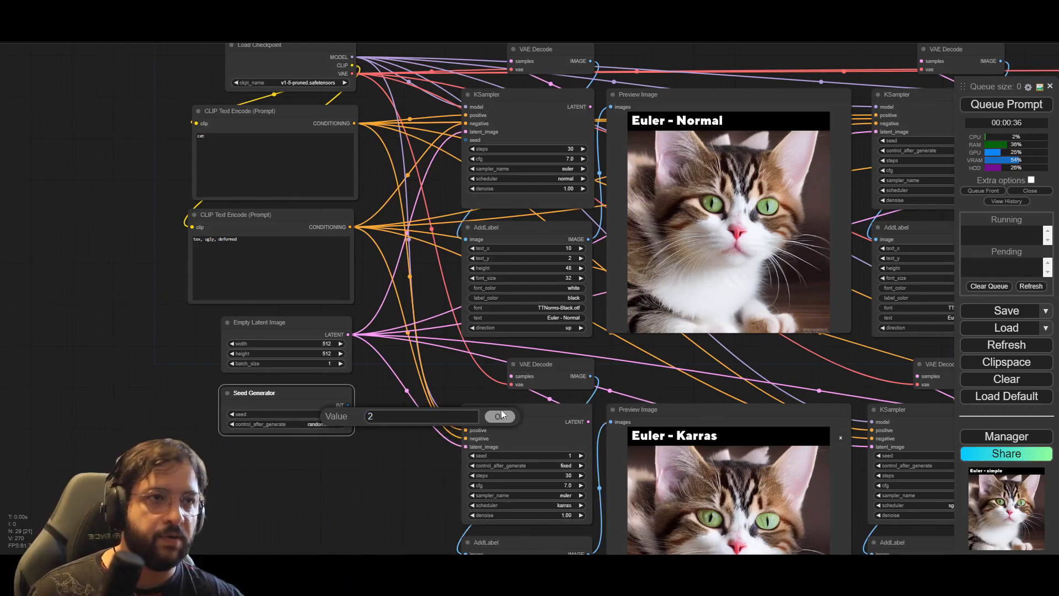
click(501, 416)
click(328, 425)
click(336, 426)
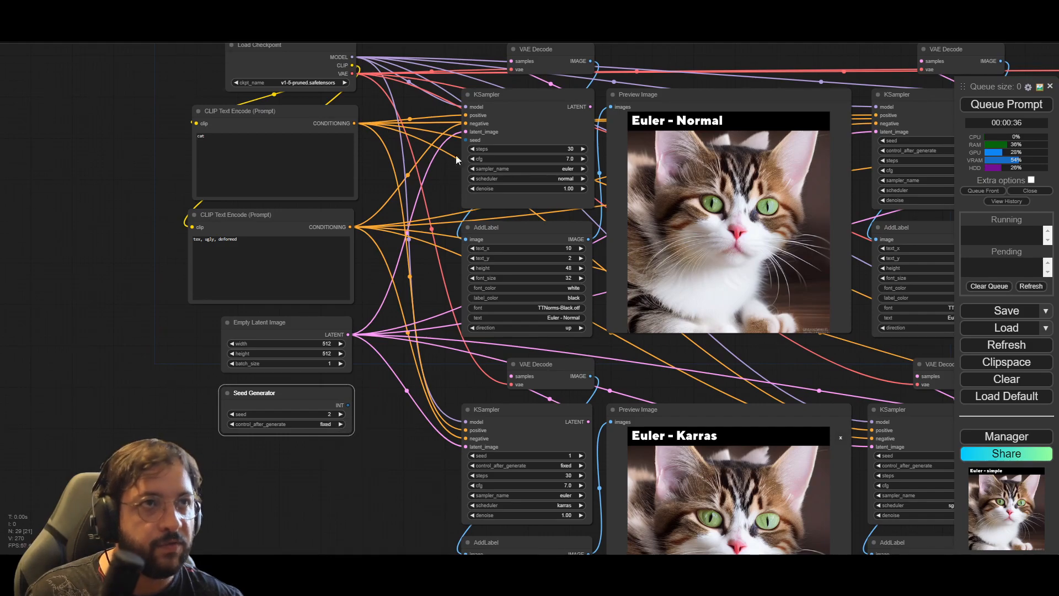
drag(349, 405, 348, 398)
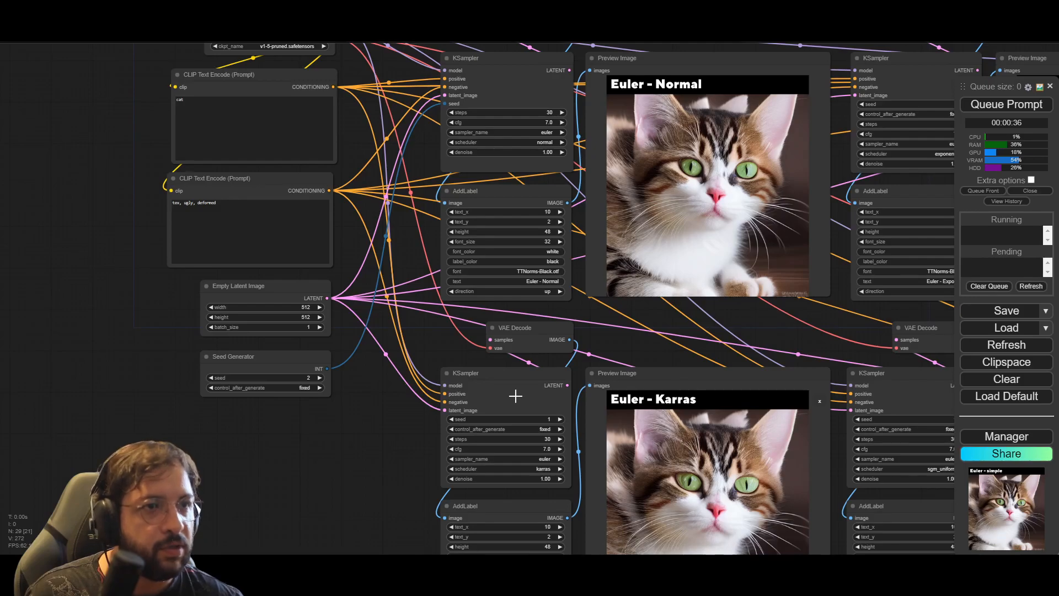
Step: Convert the Euler - Karras KSampler's seed to an input and connect it to the Seed Generator output
drag(411, 474, 420, 433)
right_click(490, 357)
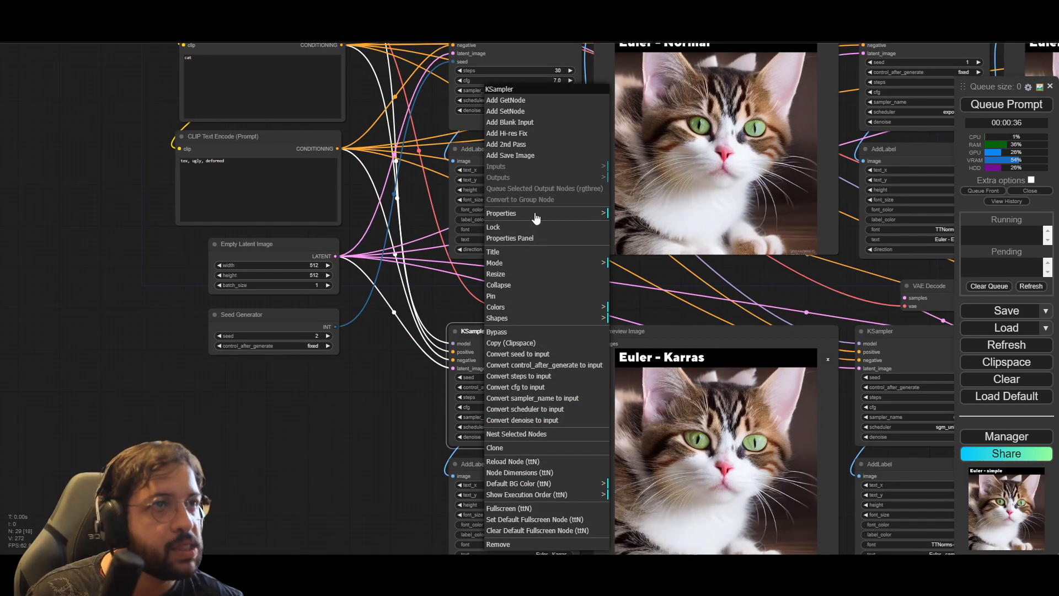
click(543, 355)
drag(459, 377, 337, 330)
Step: Convert the Euler - Exponential KSampler's seed to an input and connect it to the Seed Generator output
scroll(247, 455, down, 3)
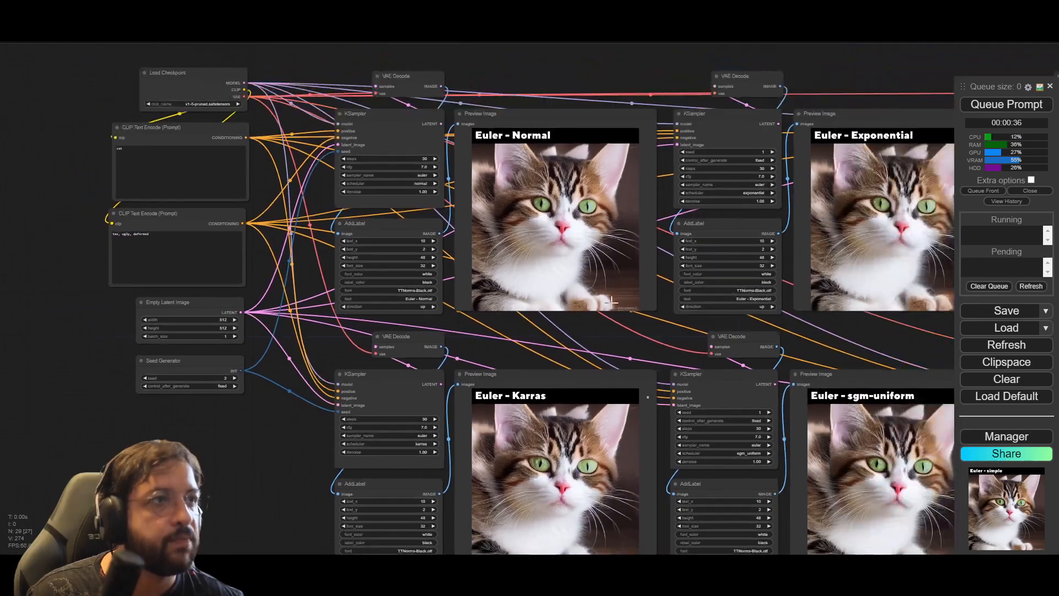
drag(671, 54, 536, 51)
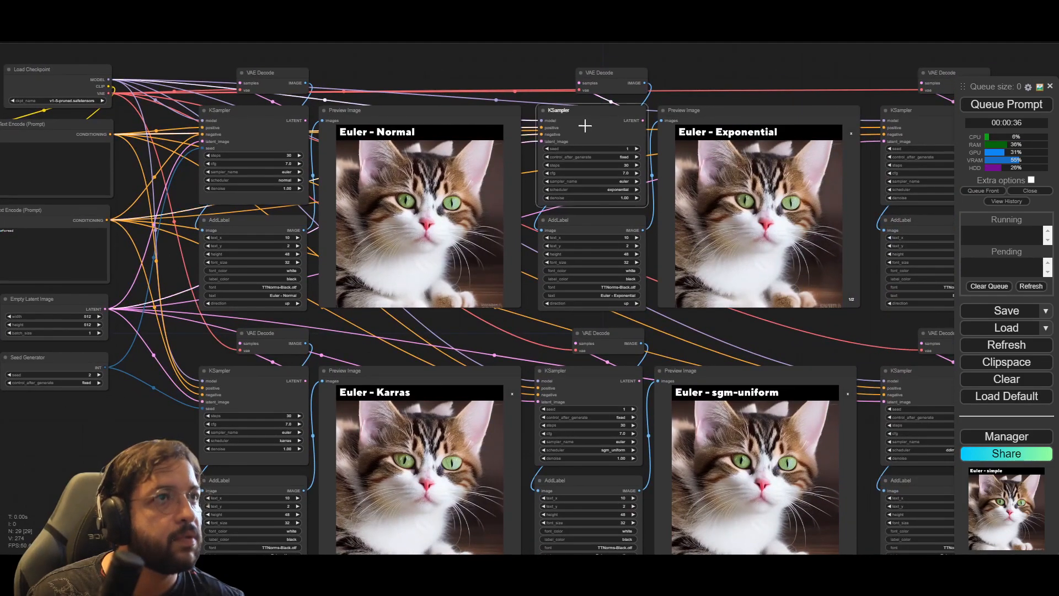
right_click(584, 110)
click(660, 356)
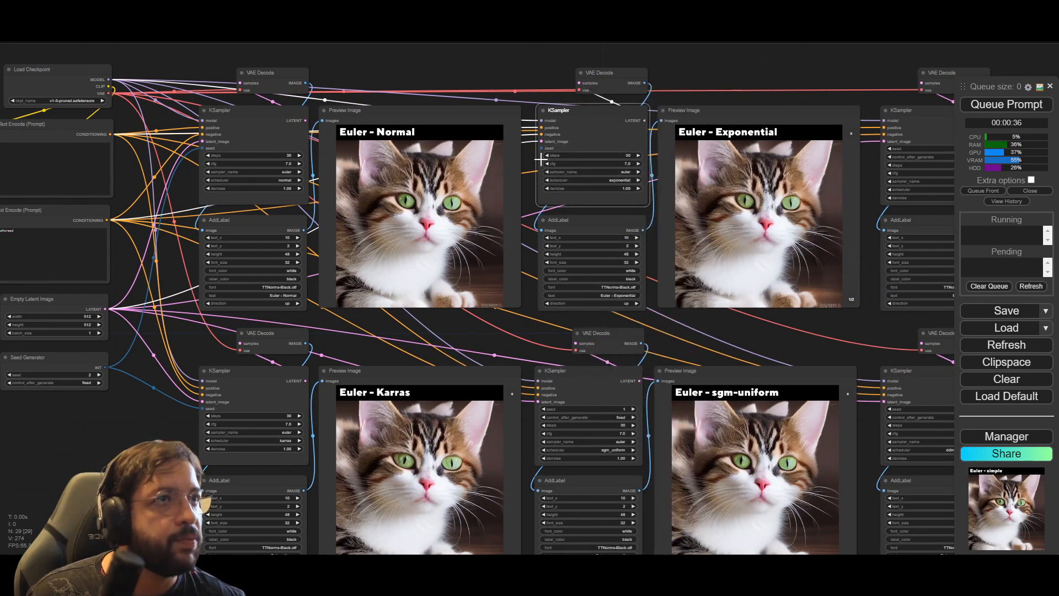
drag(541, 147, 105, 366)
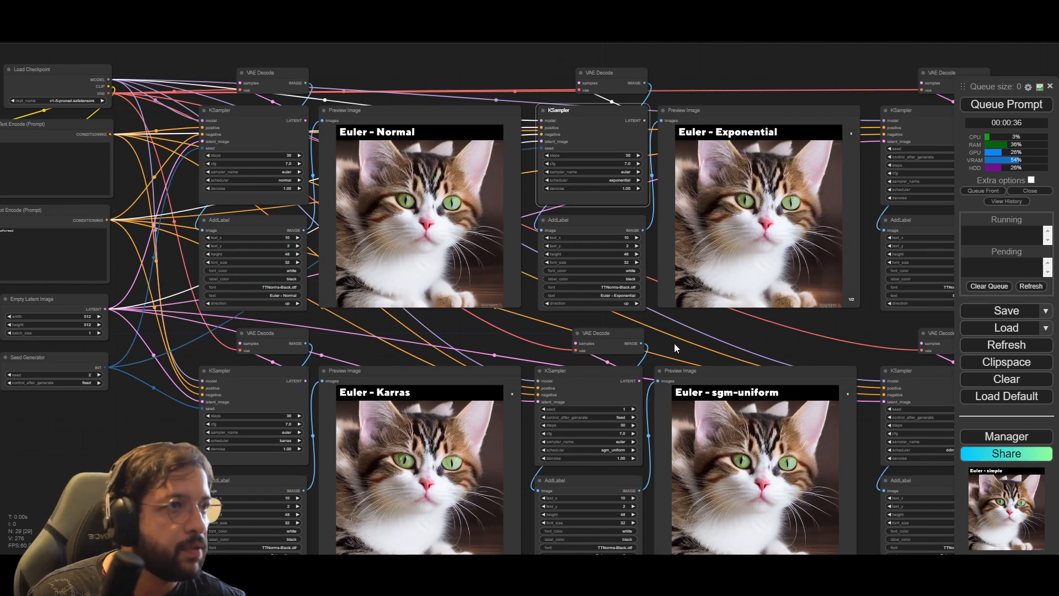
Step: Convert the Euler - sgm-uniform KSampler's seed to an input and connect it to the Seed Generator output
drag(674, 343, 669, 297)
right_click(574, 335)
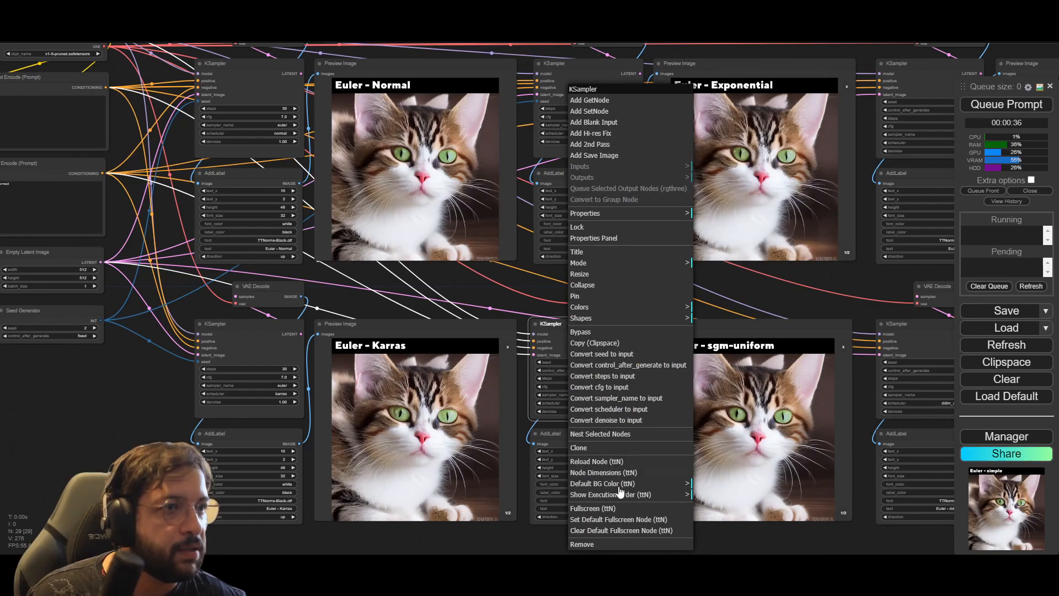
click(658, 356)
drag(534, 363, 102, 320)
Step: Convert the Euler - simple KSampler's seed to an input and connect it to the Seed Generator output
drag(729, 290, 590, 289)
drag(734, 164, 622, 191)
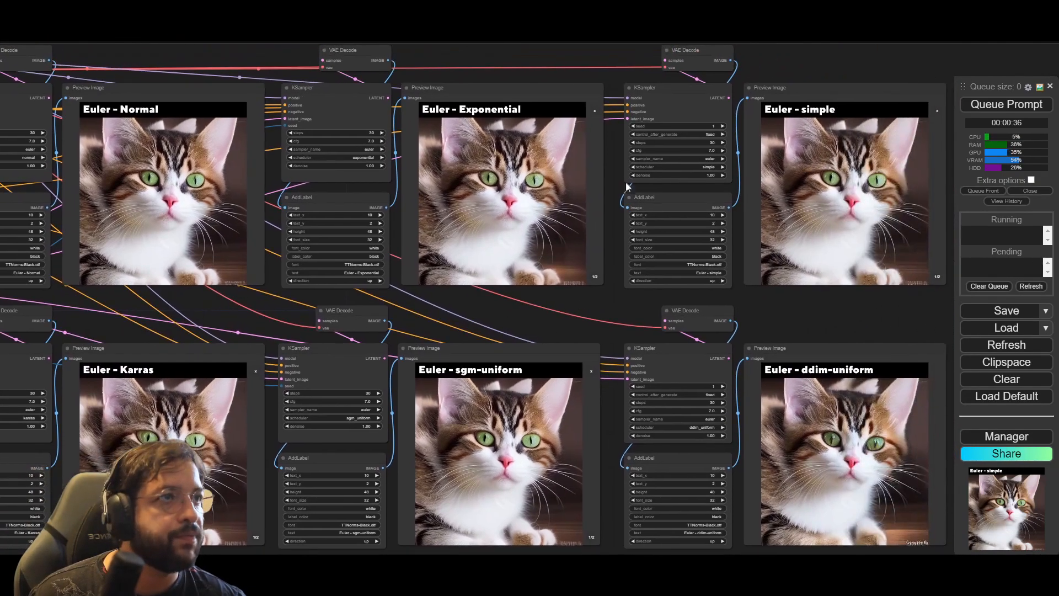
right_click(660, 90)
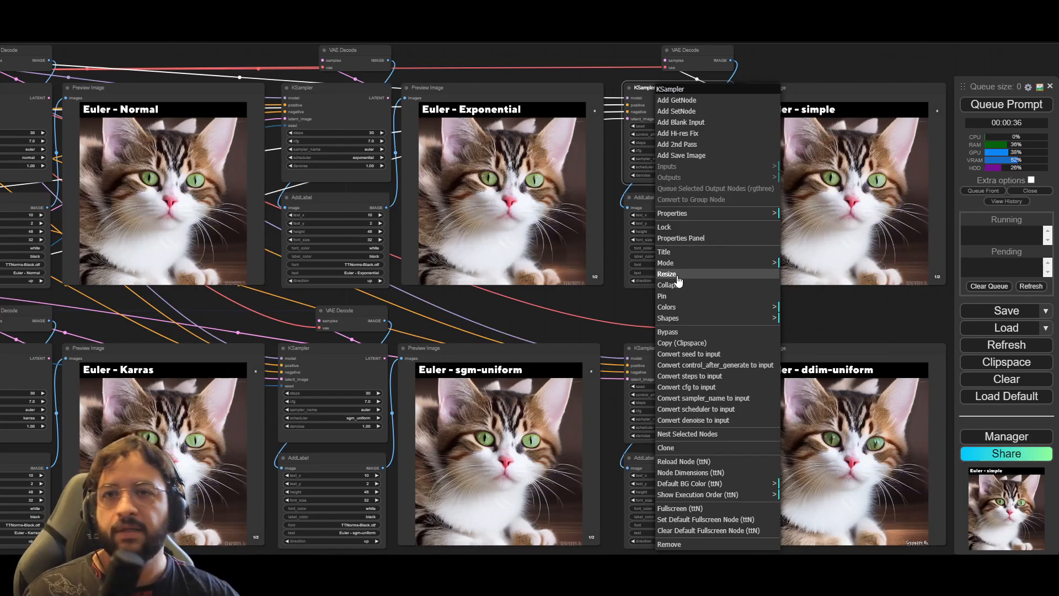
click(742, 354)
scroll(603, 319, down, 2)
drag(633, 313, 735, 314)
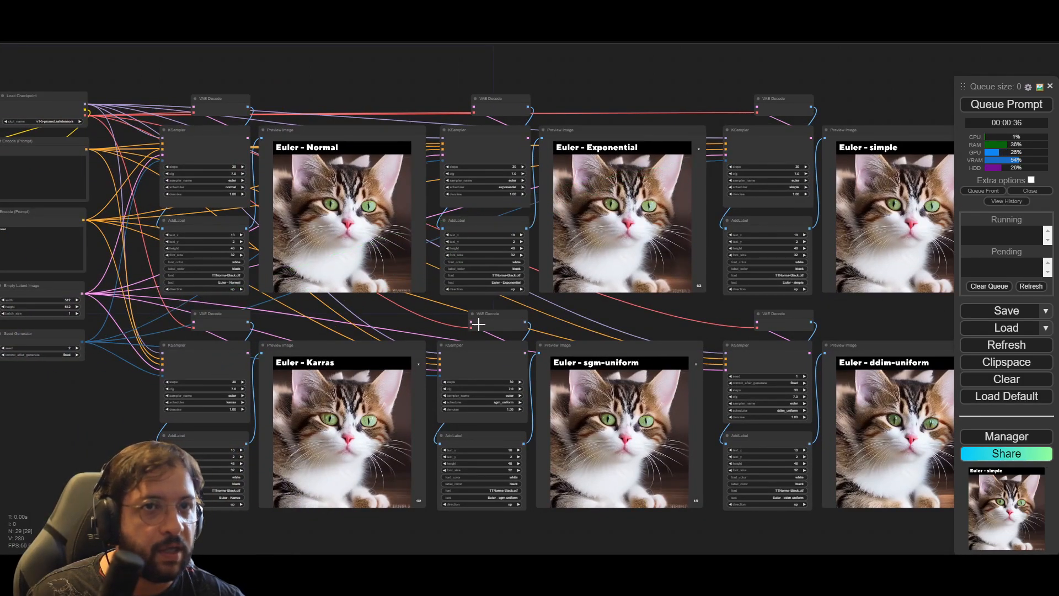
Step: Convert the Euler - ddim-uniform KSampler's seed to an input and connect it to the Seed Generator output
right_click(752, 369)
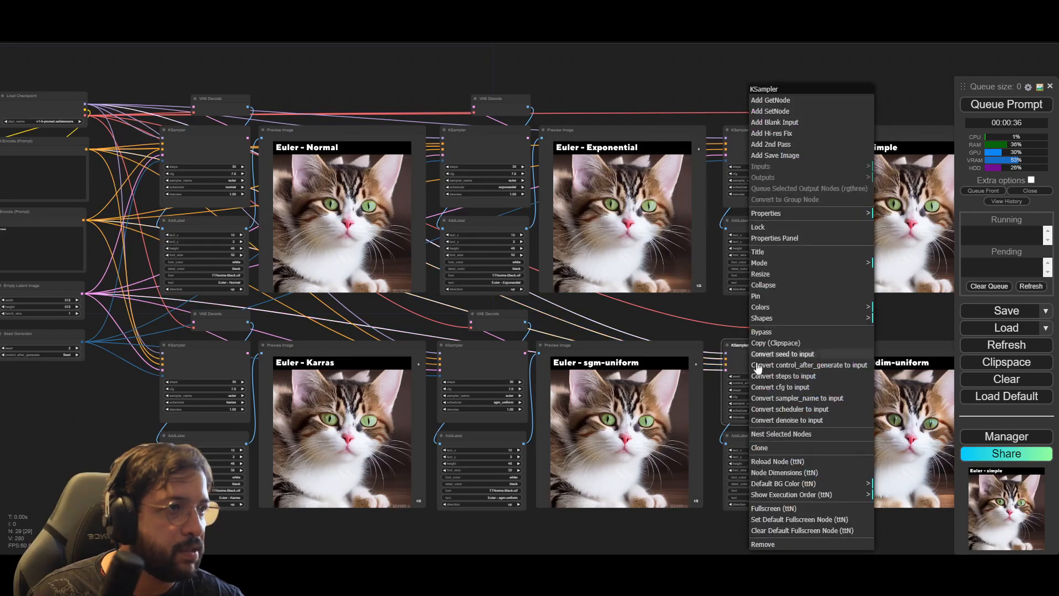
click(803, 355)
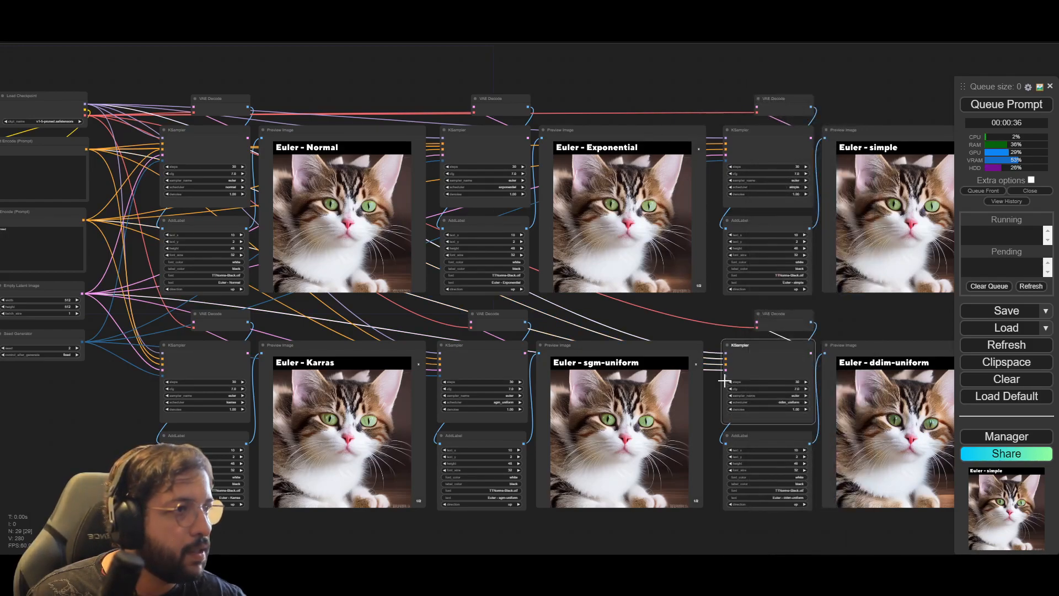
drag(531, 388, 85, 342)
click(87, 373)
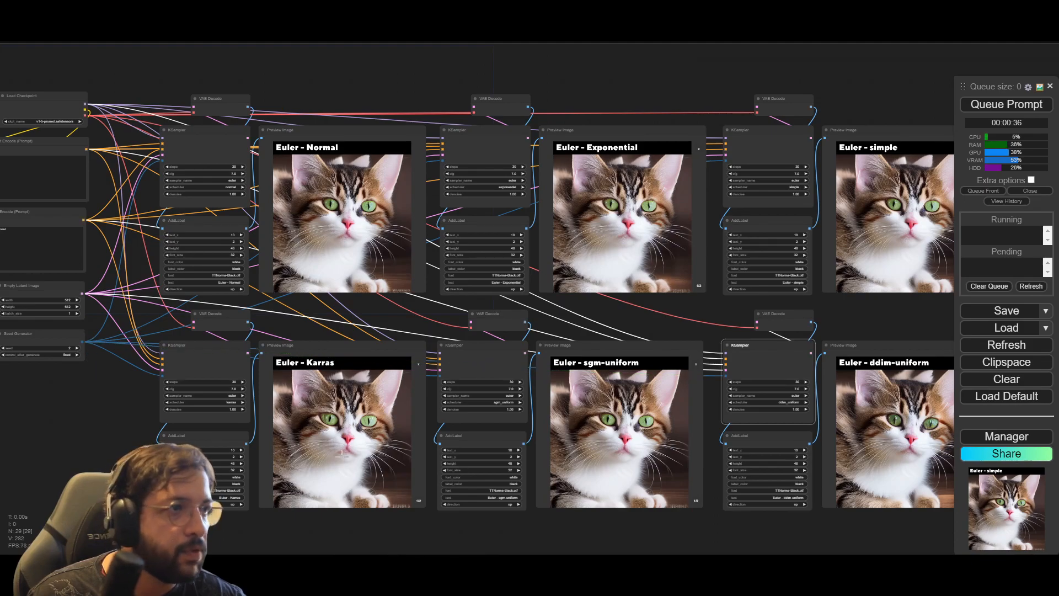
Step: Queue the workflow with the Seed Generator feeding all six Euler KSamplers
scroll(130, 419, up, 4)
drag(131, 419, 379, 418)
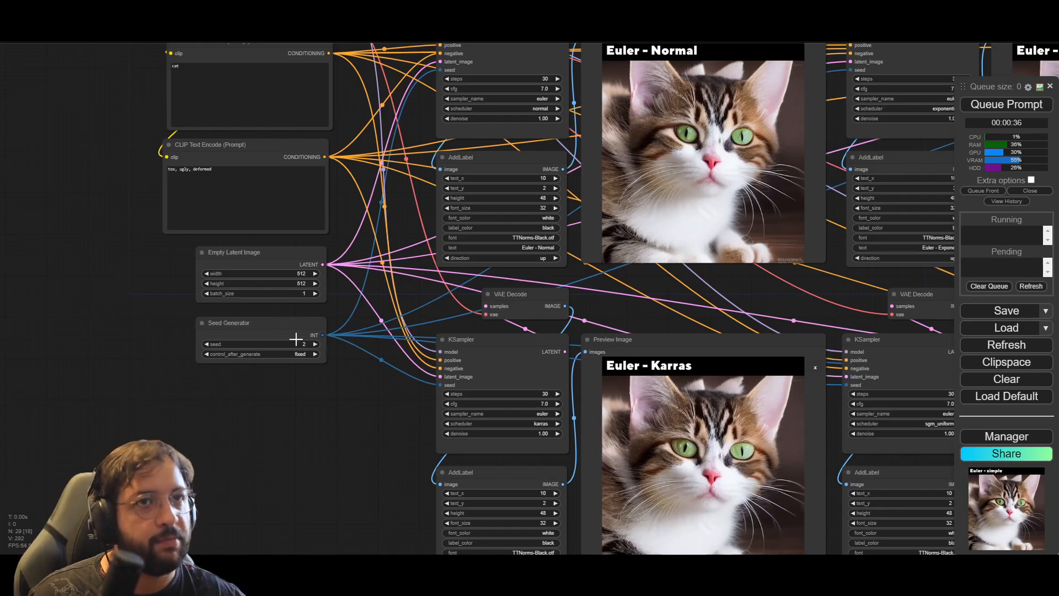
drag(358, 418, 316, 442)
scroll(315, 442, down, 4)
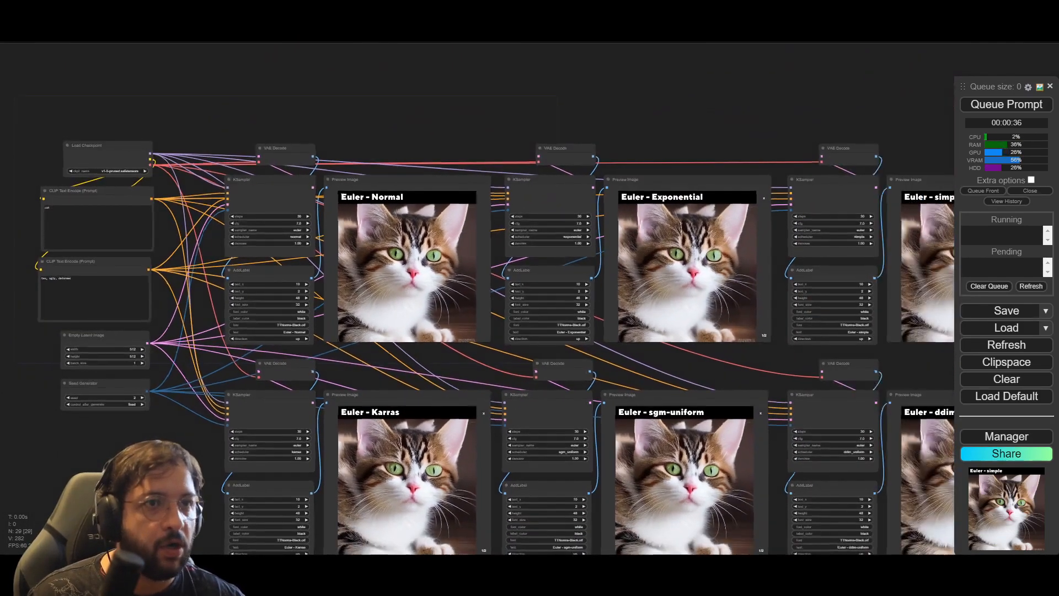
drag(178, 458, 91, 400)
drag(657, 523, 597, 527)
click(974, 104)
Step: Follow the generation across the scheduler previews and examine the Euler - ddim-uniform image closely
drag(250, 86, 310, 81)
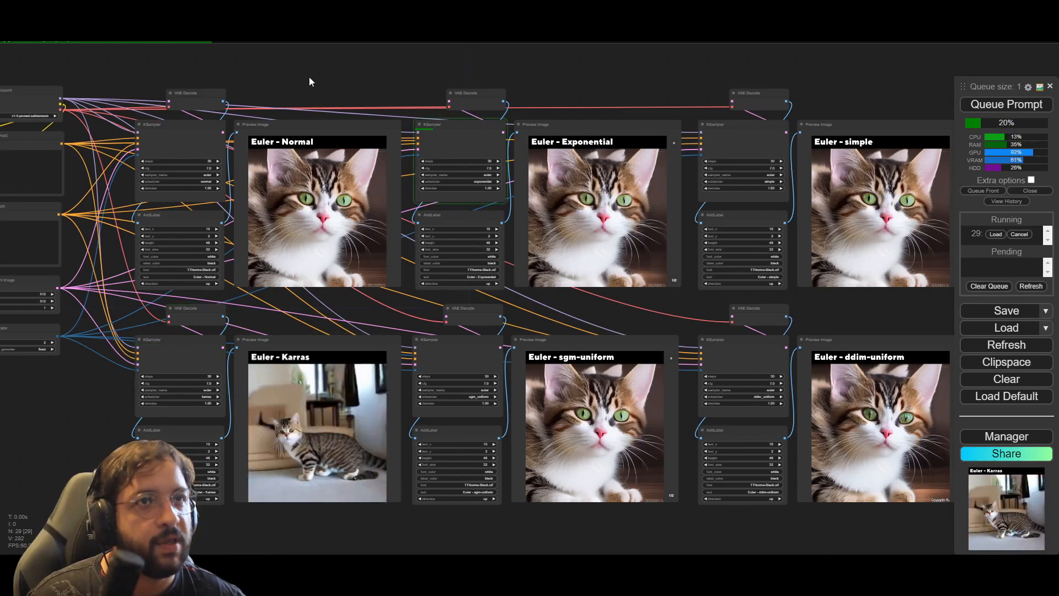
drag(58, 478, 117, 471)
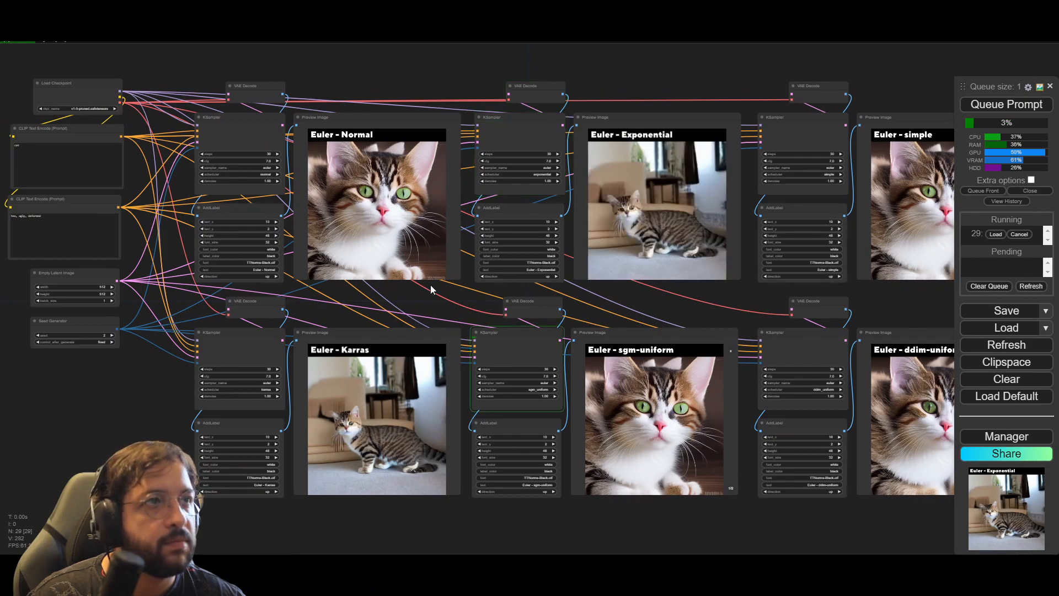
scroll(405, 246, up, 5)
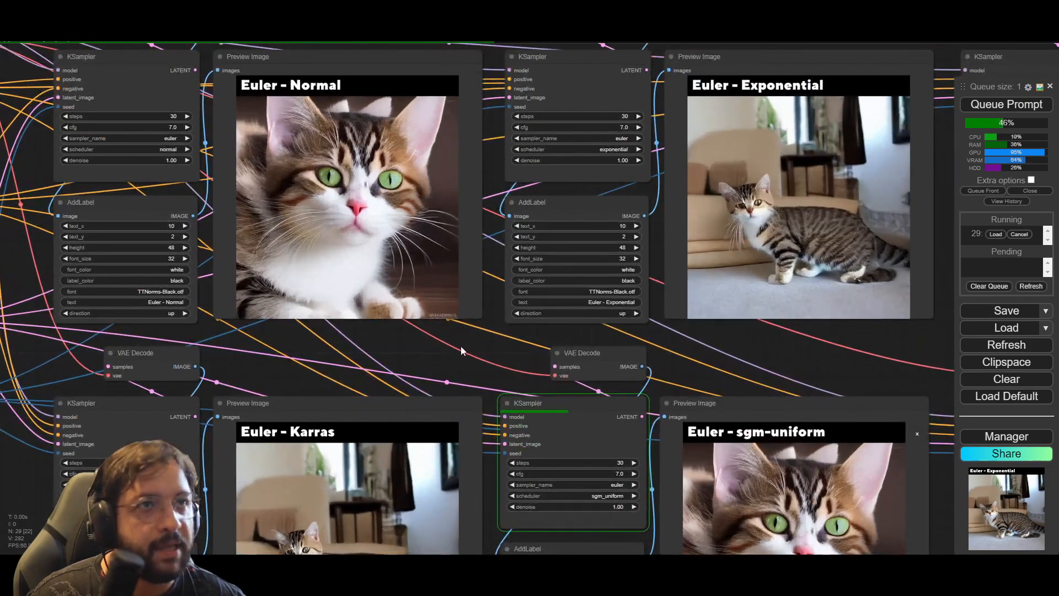
drag(487, 366, 421, 223)
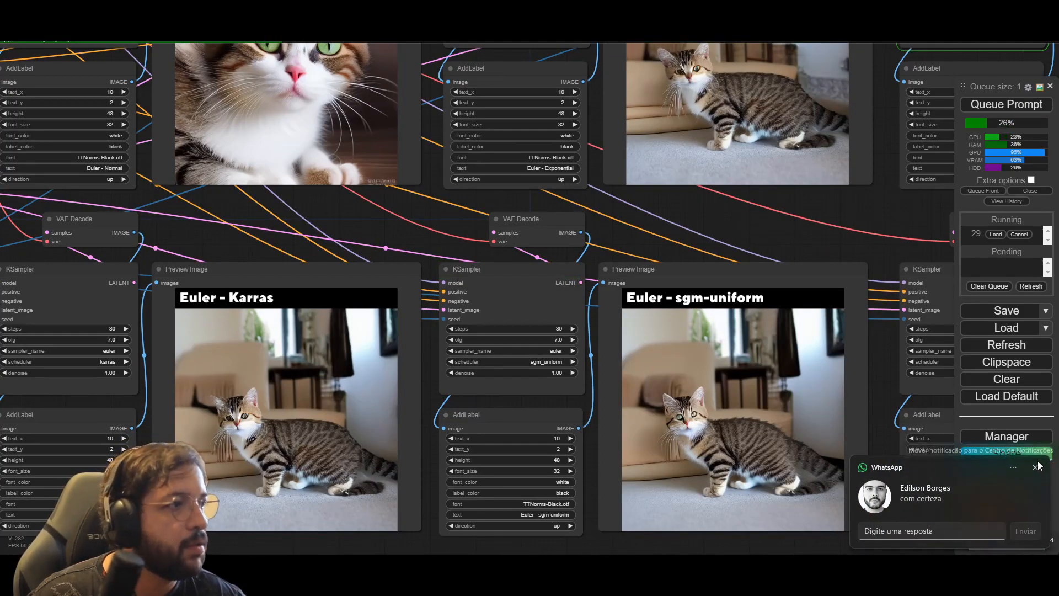
drag(789, 246, 700, 233)
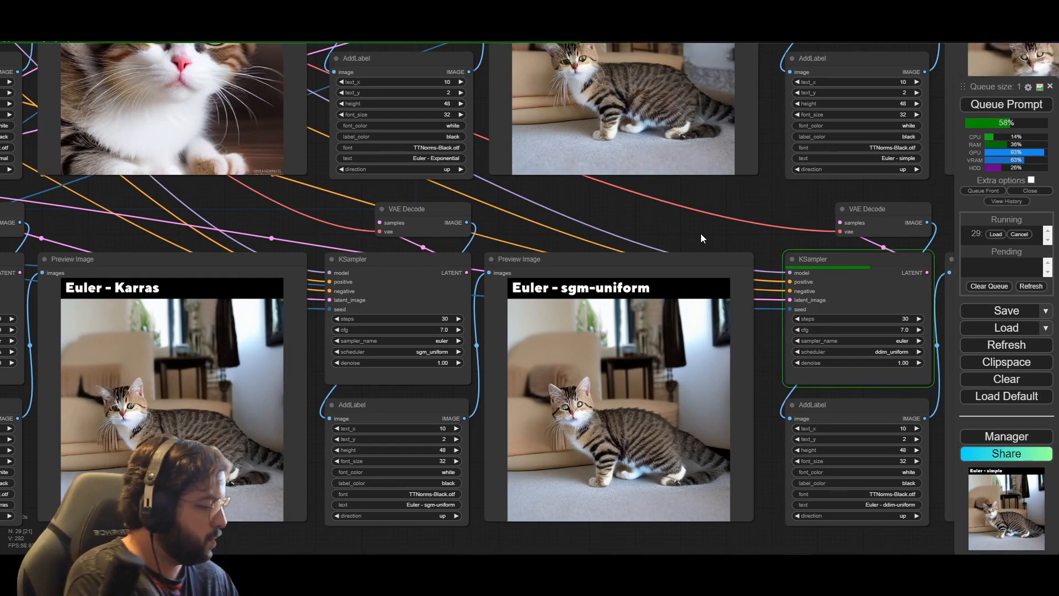
drag(701, 234, 252, 292)
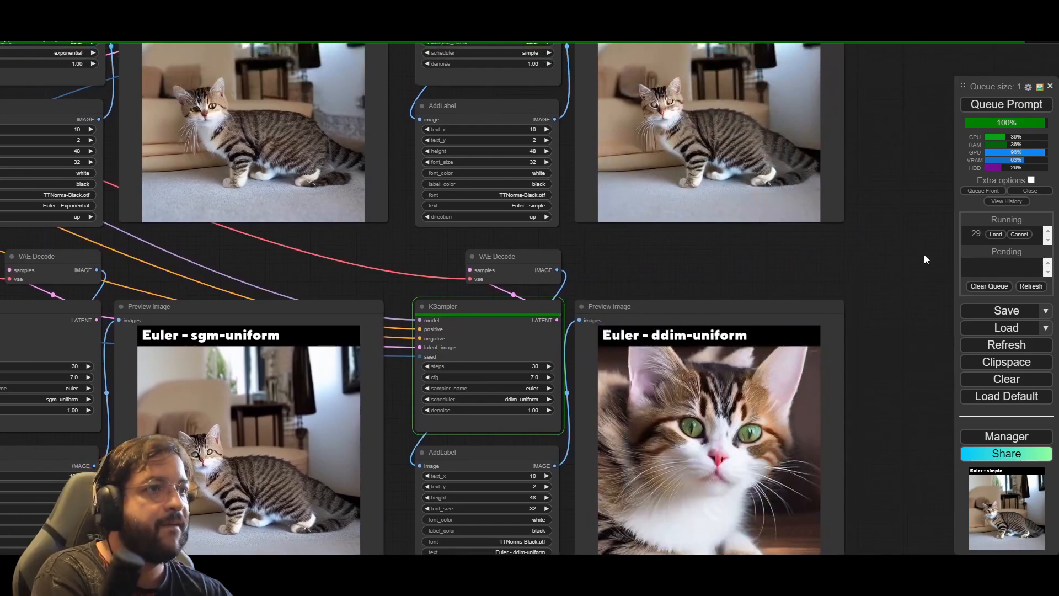
scroll(861, 254, down, 2)
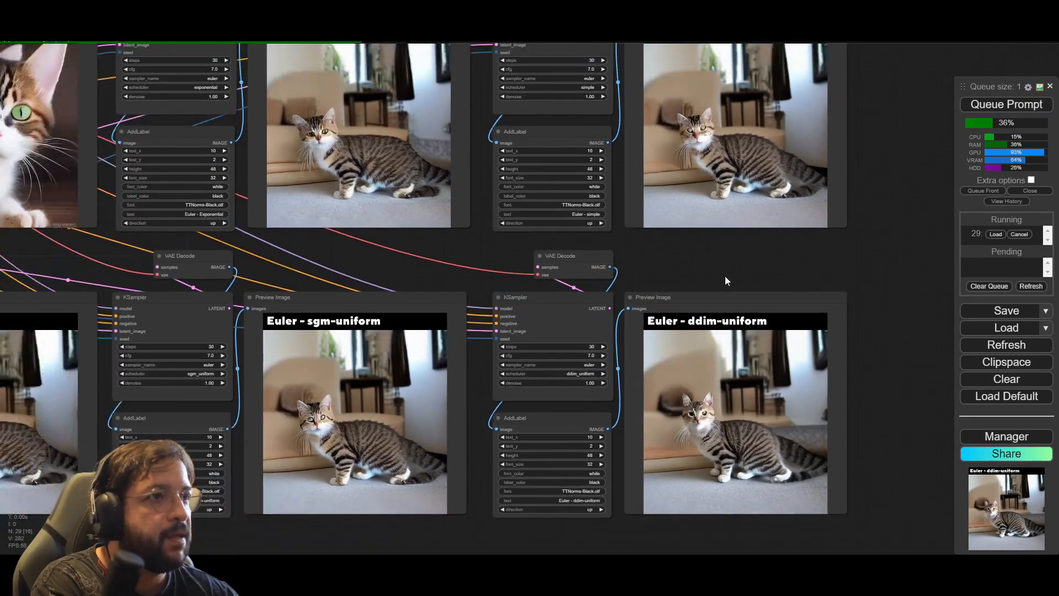
scroll(668, 304, up, 4)
scroll(716, 479, up, 4)
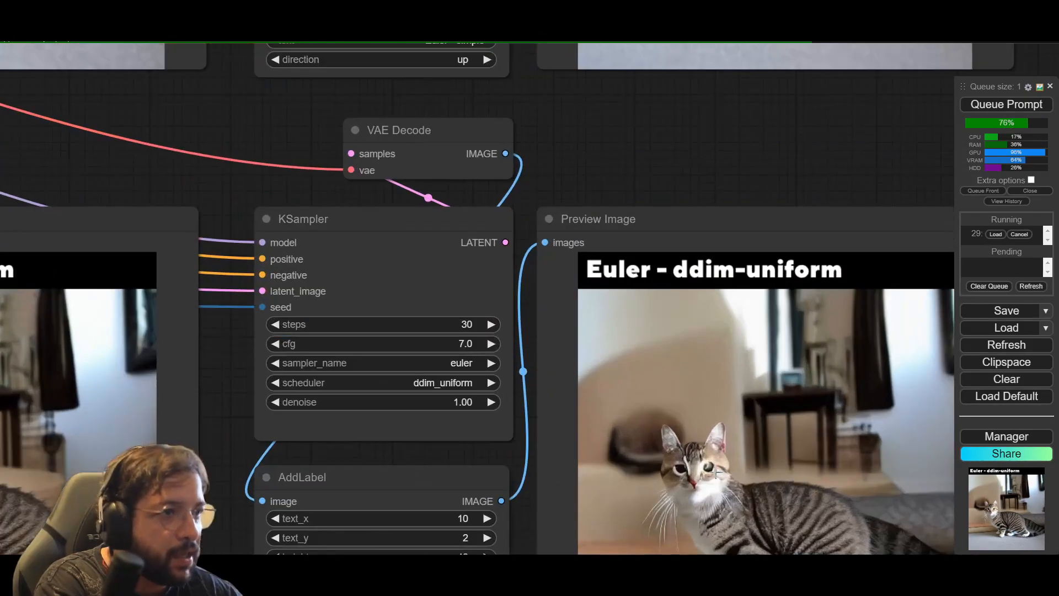
scroll(698, 459, down, 4)
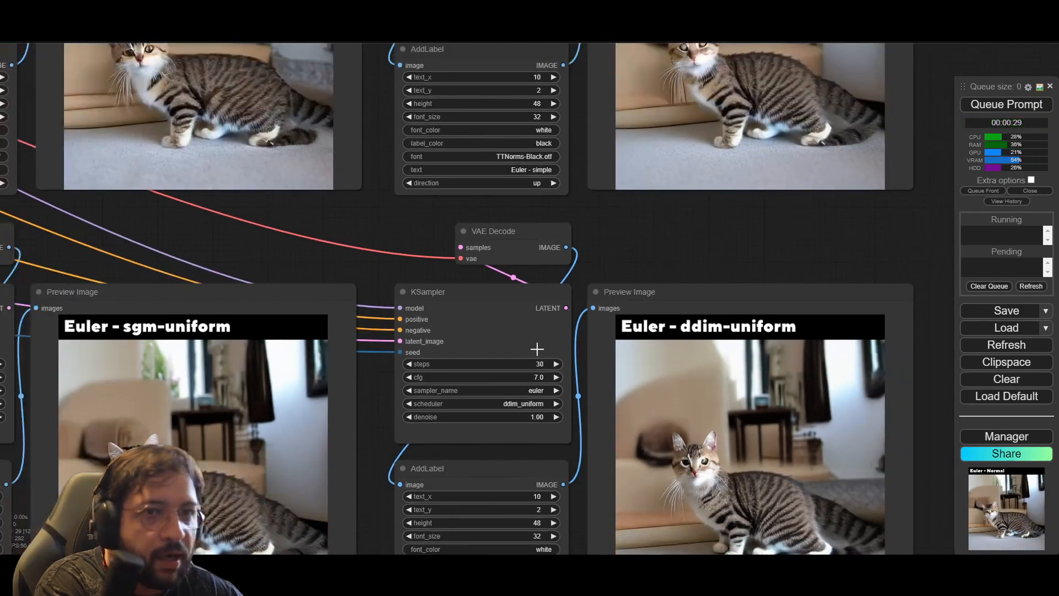
Step: Compare the new Normal, Exponential, Karras and sgm-uniform cat previews side by side
drag(682, 253, 772, 333)
drag(384, 312, 452, 345)
drag(485, 243, 654, 407)
drag(494, 349, 777, 384)
drag(436, 392, 419, 275)
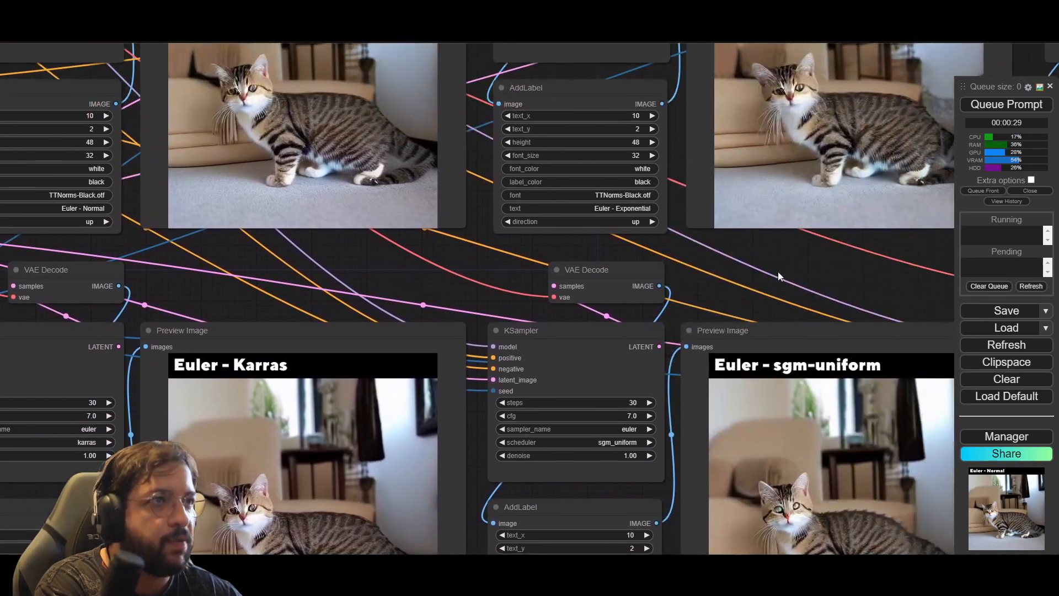
scroll(799, 261, down, 3)
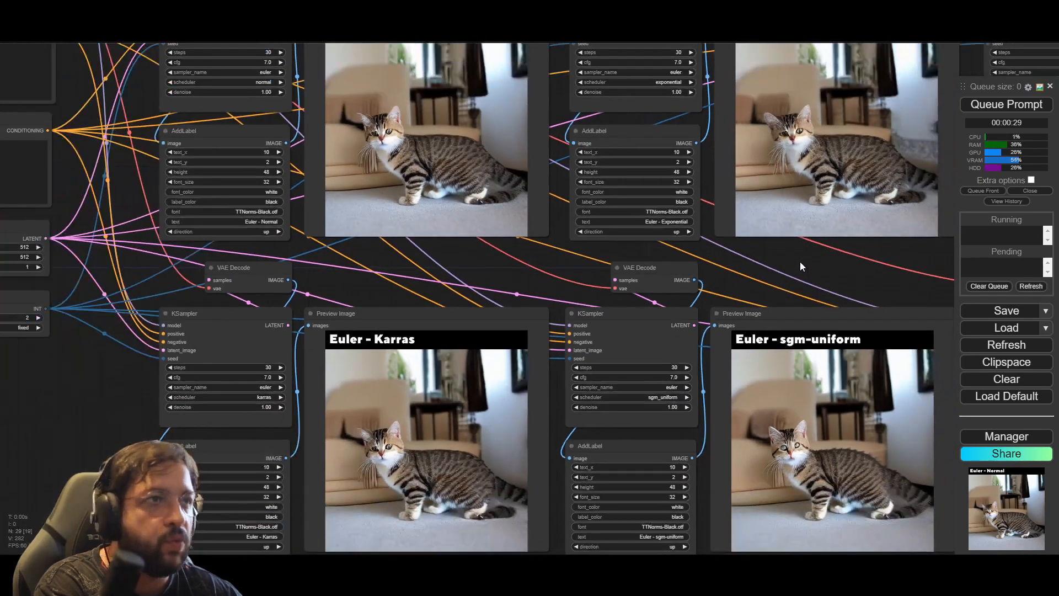
drag(800, 262, 652, 278)
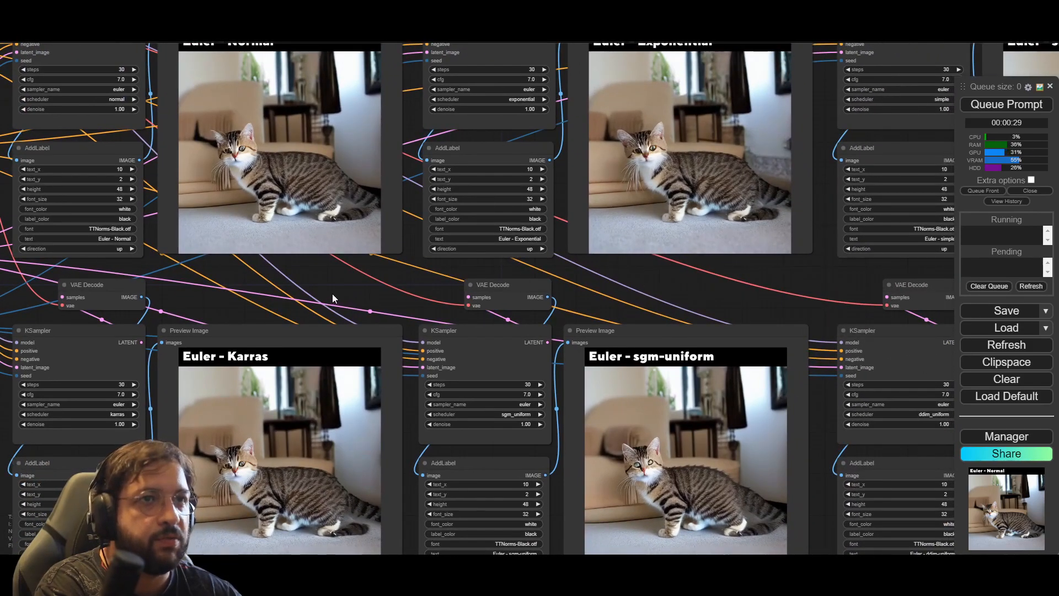
Step: Set the Seed Generator's seed to 3
drag(332, 298, 452, 244)
drag(43, 266, 180, 244)
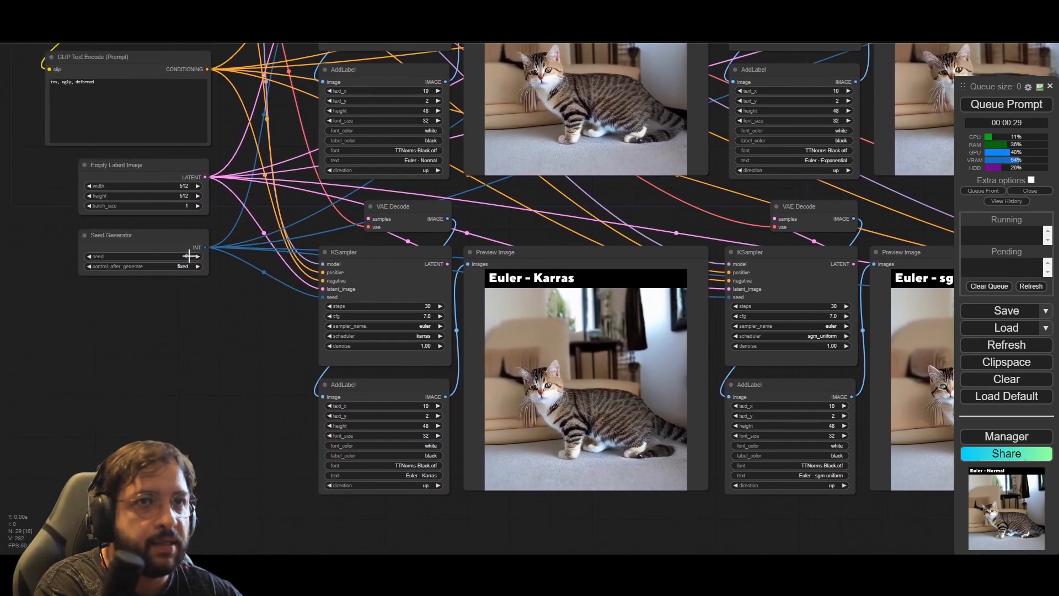
click(190, 256)
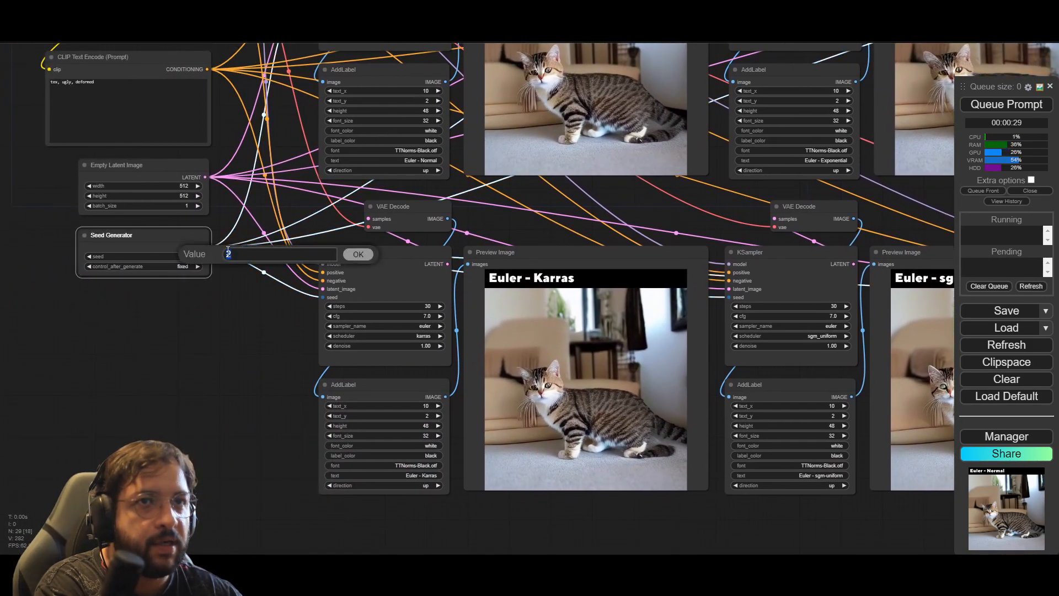
click(374, 254)
click(711, 512)
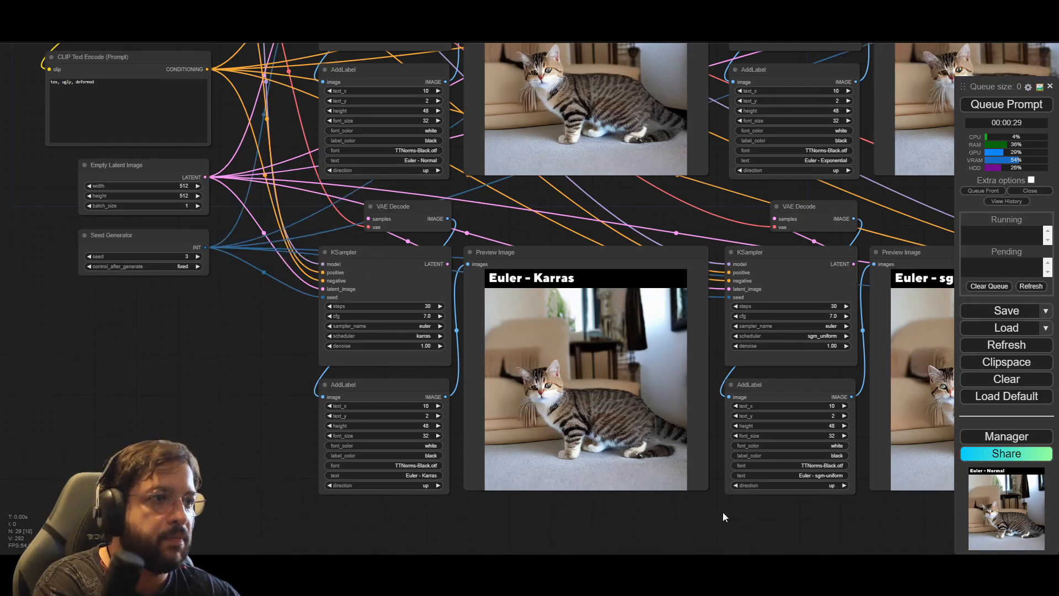
Step: Queue the workflow to regenerate all six Euler scheduler images with seed 3
scroll(723, 511, down, 5)
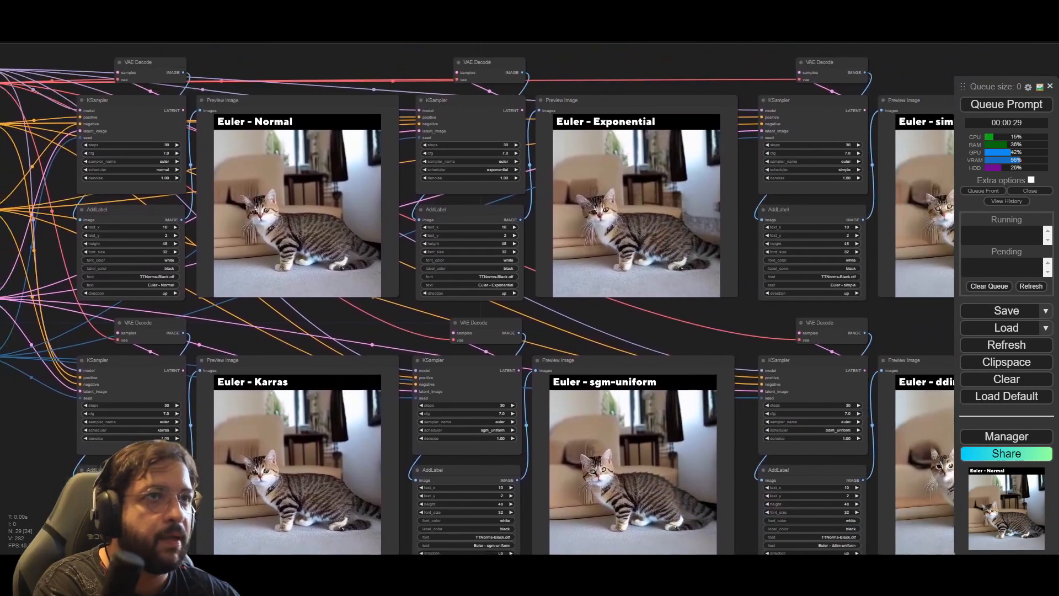
drag(477, 574, 486, 549)
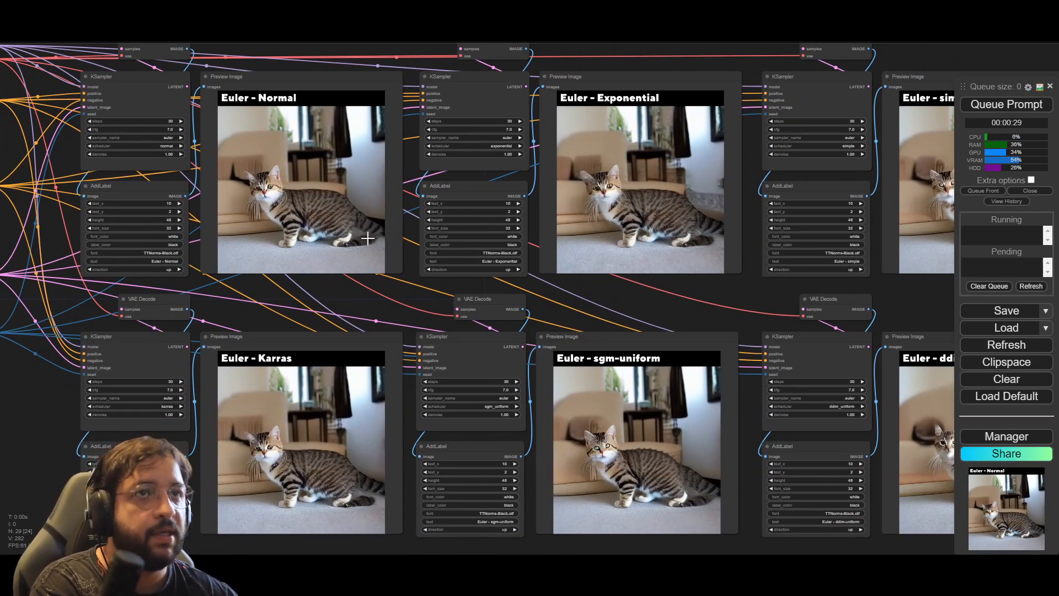
drag(61, 395, 246, 410)
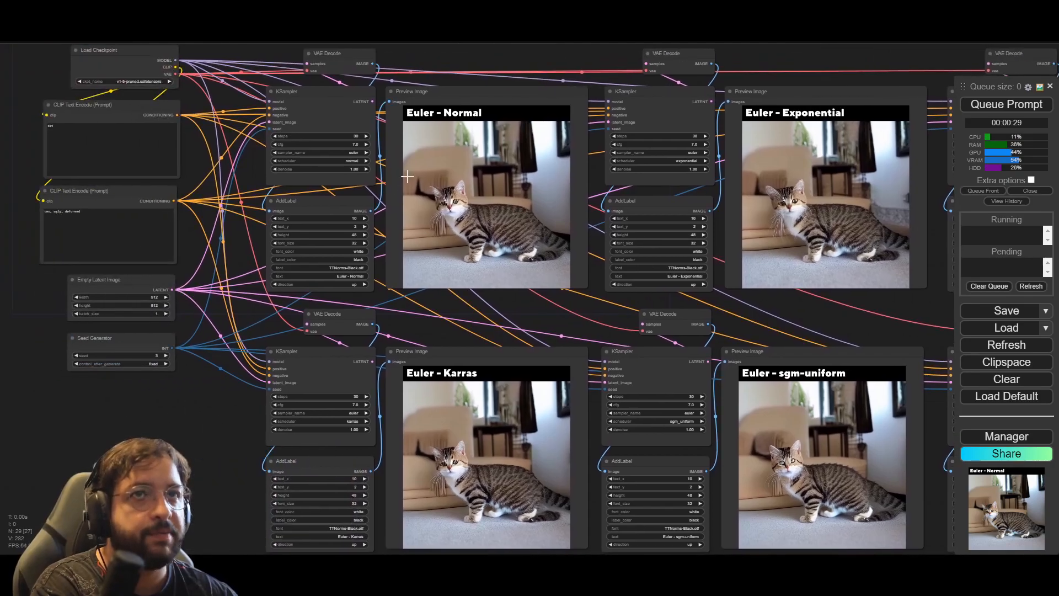
click(1007, 104)
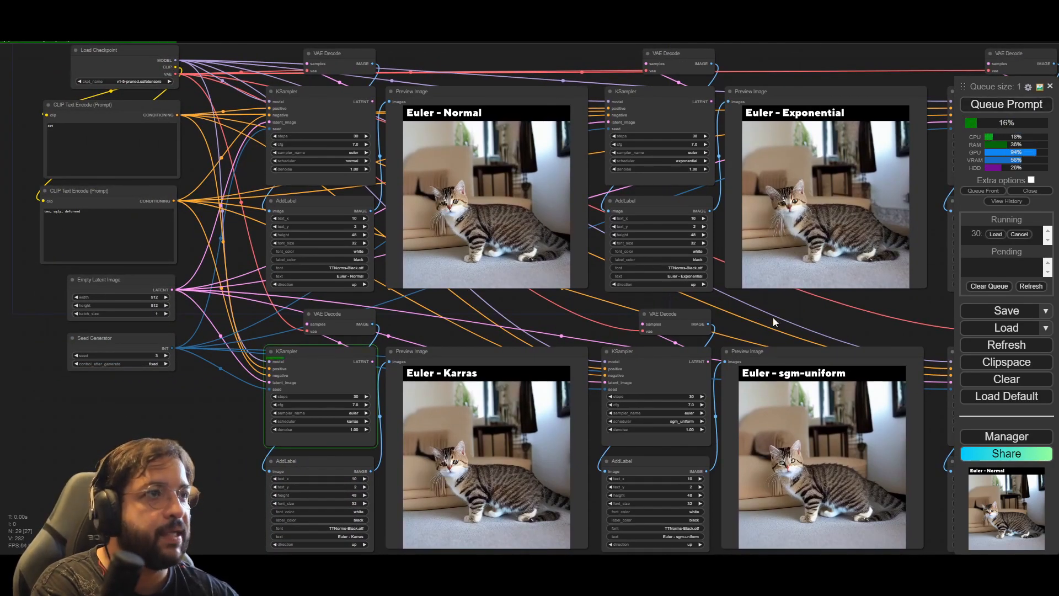
Step: Follow the seed 3 generation across the six scheduler previews until the Normal image finishes
drag(793, 302, 692, 301)
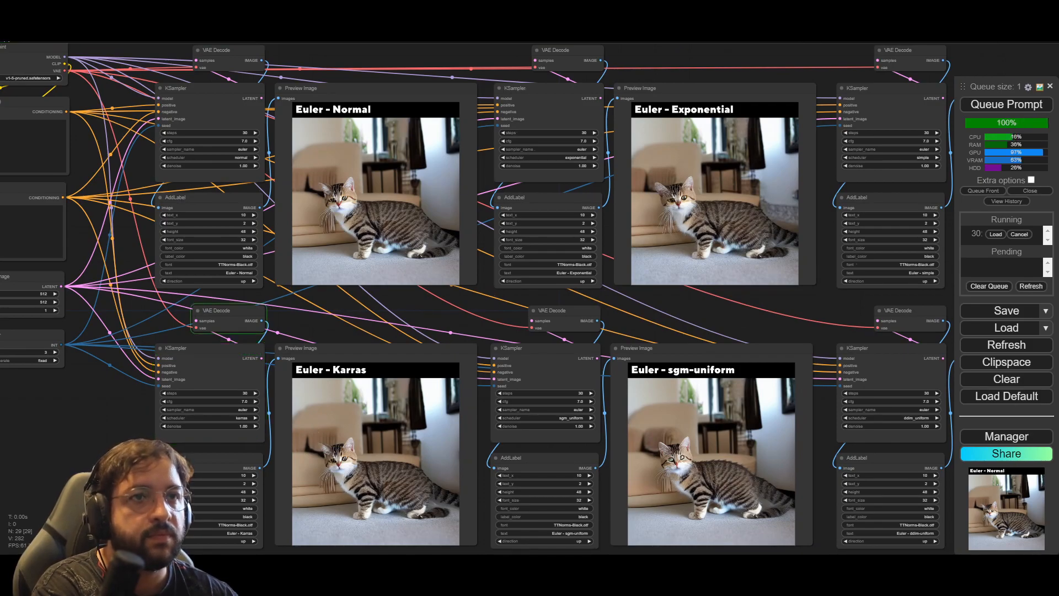
drag(79, 469, 56, 418)
scroll(361, 405, up, 4)
scroll(458, 433, down, 4)
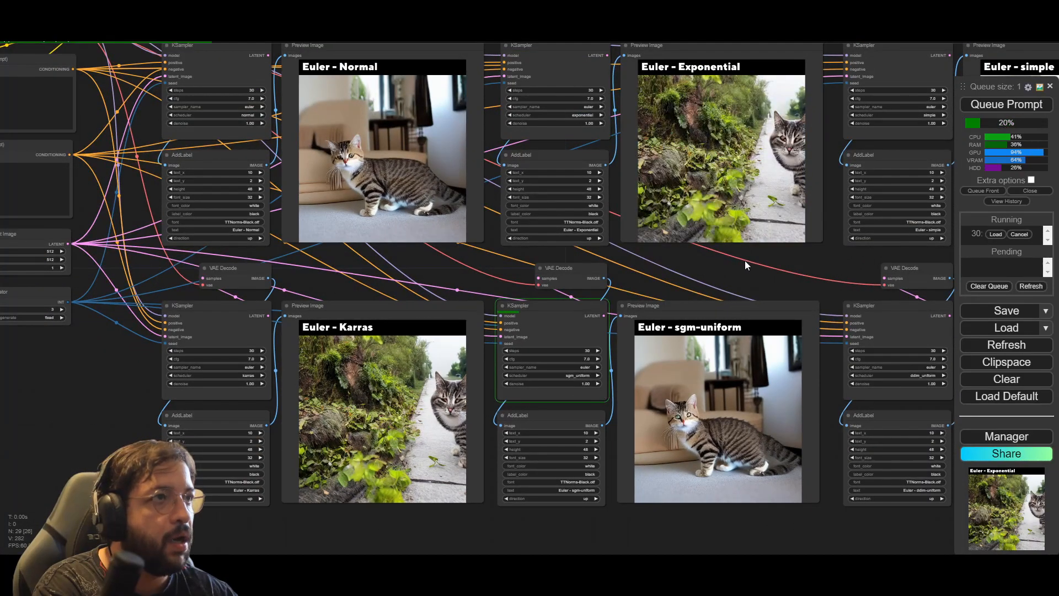
drag(748, 279, 534, 310)
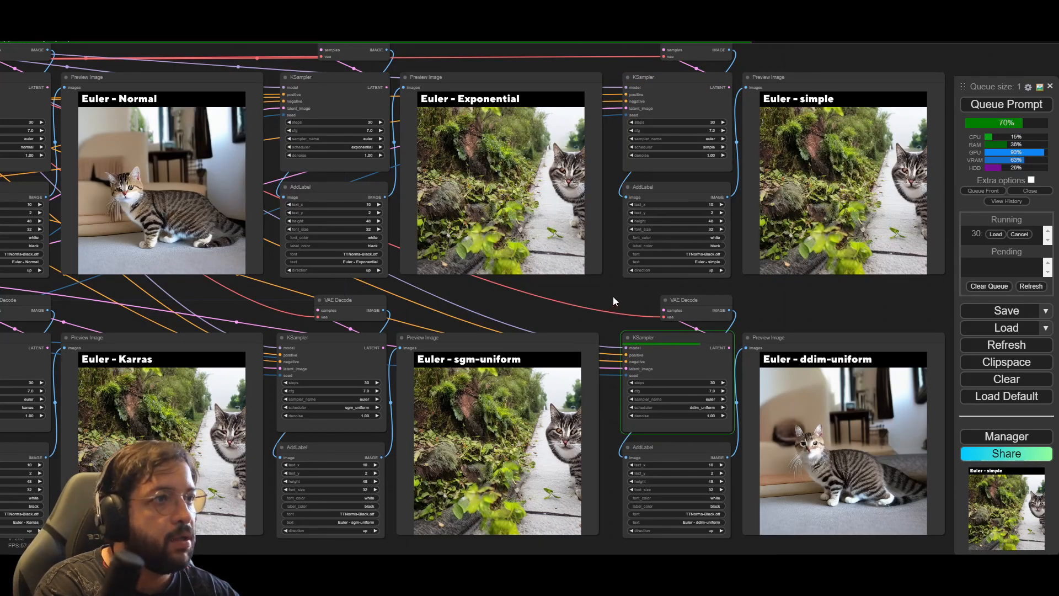
drag(615, 296, 521, 303)
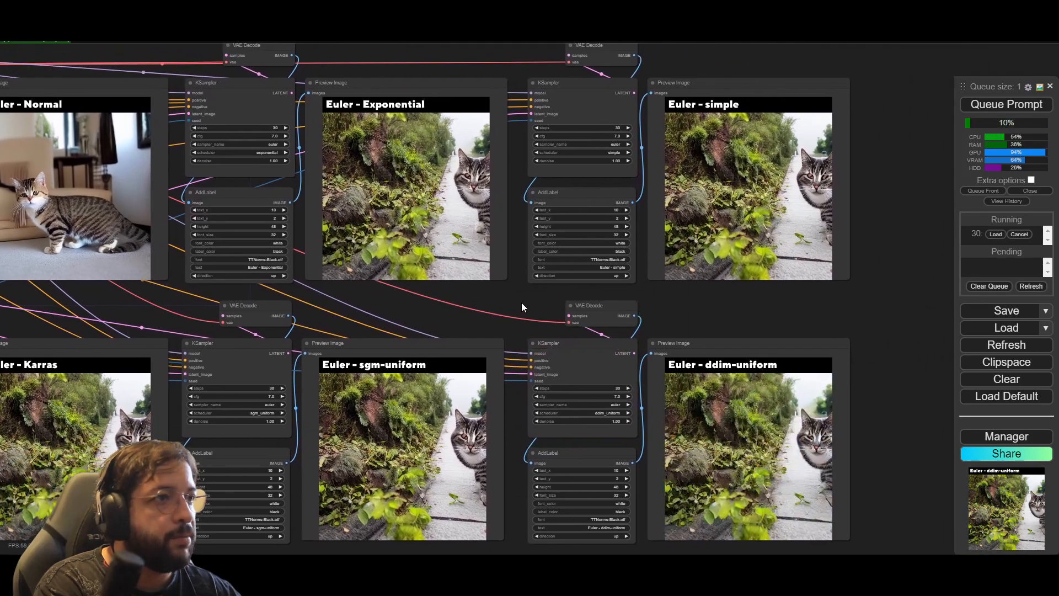
drag(118, 303, 359, 299)
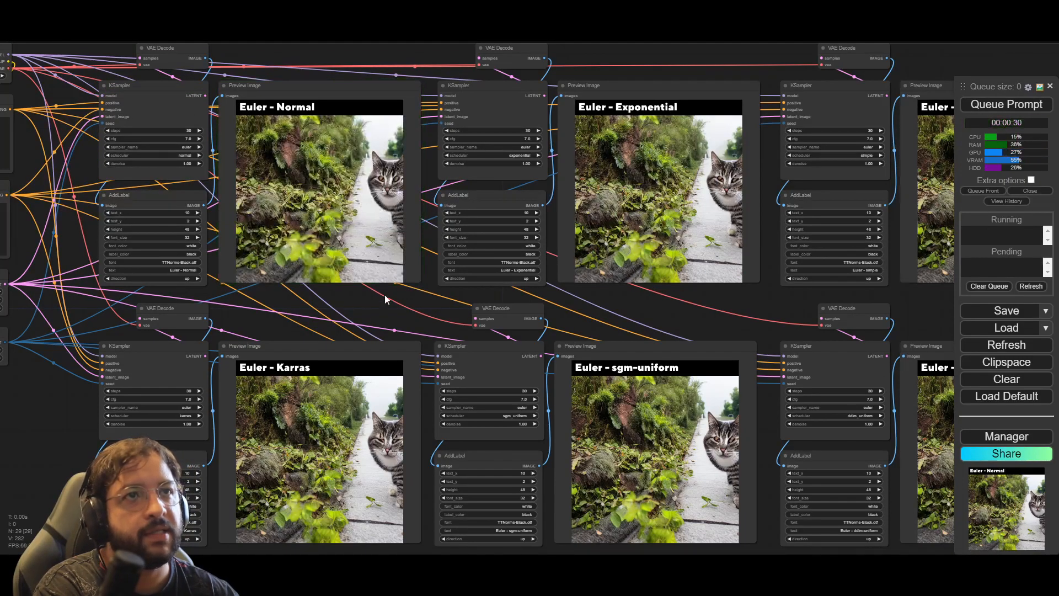
Step: Compare the six finished seed 3 previews and examine the Euler - Exponential image closely
drag(760, 329, 597, 313)
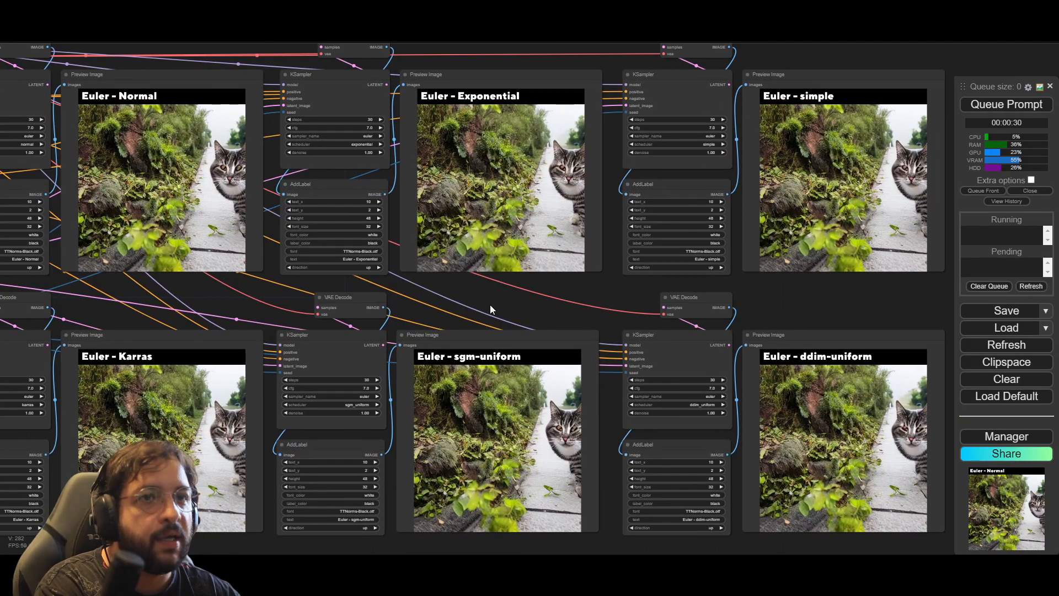
scroll(586, 253, up, 6)
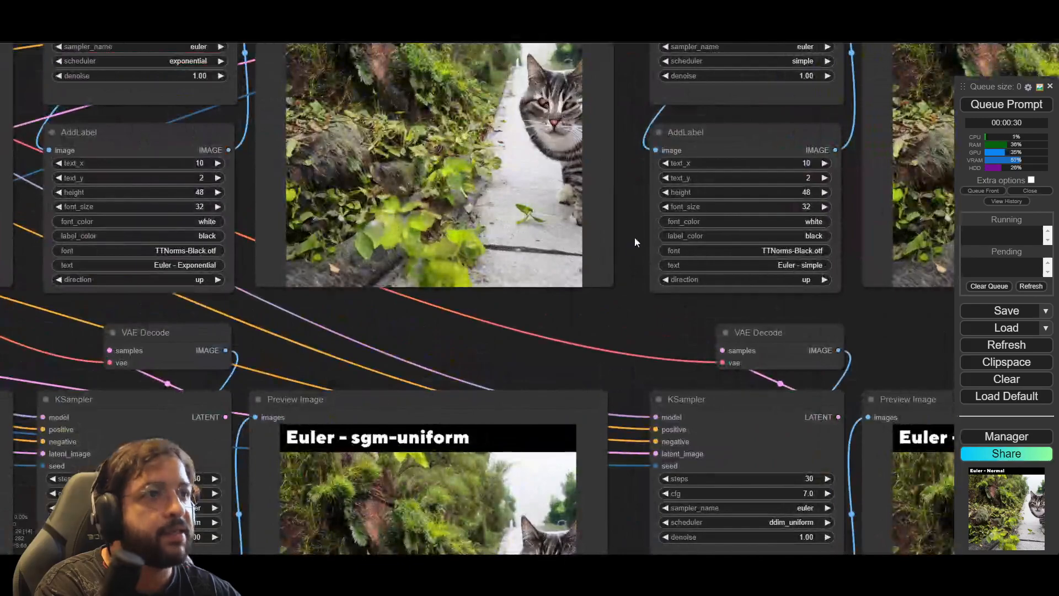
drag(634, 238, 657, 323)
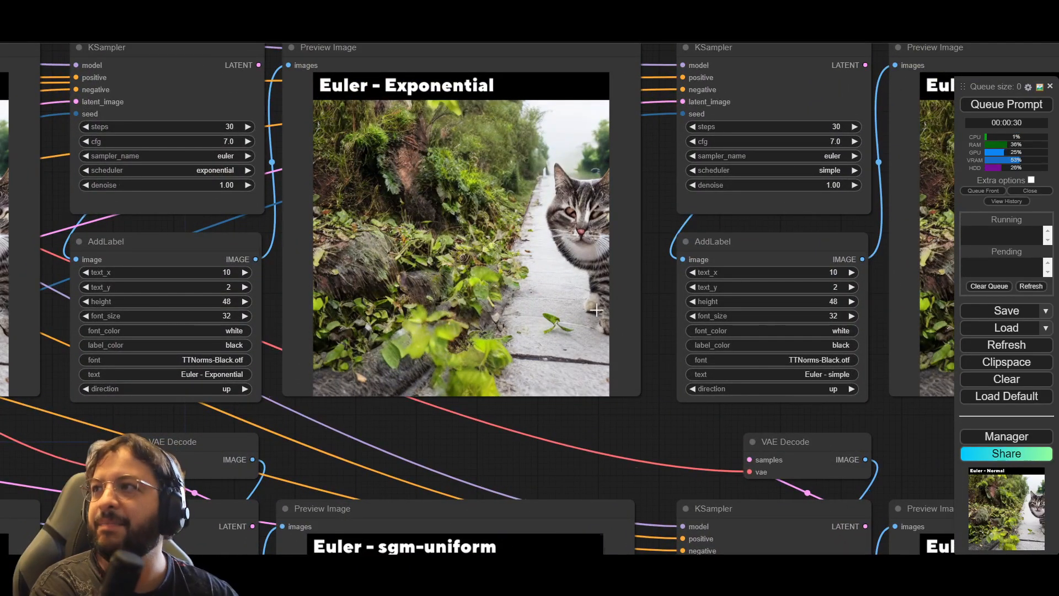
scroll(577, 399, down, 3)
drag(564, 449, 719, 365)
scroll(709, 365, down, 2)
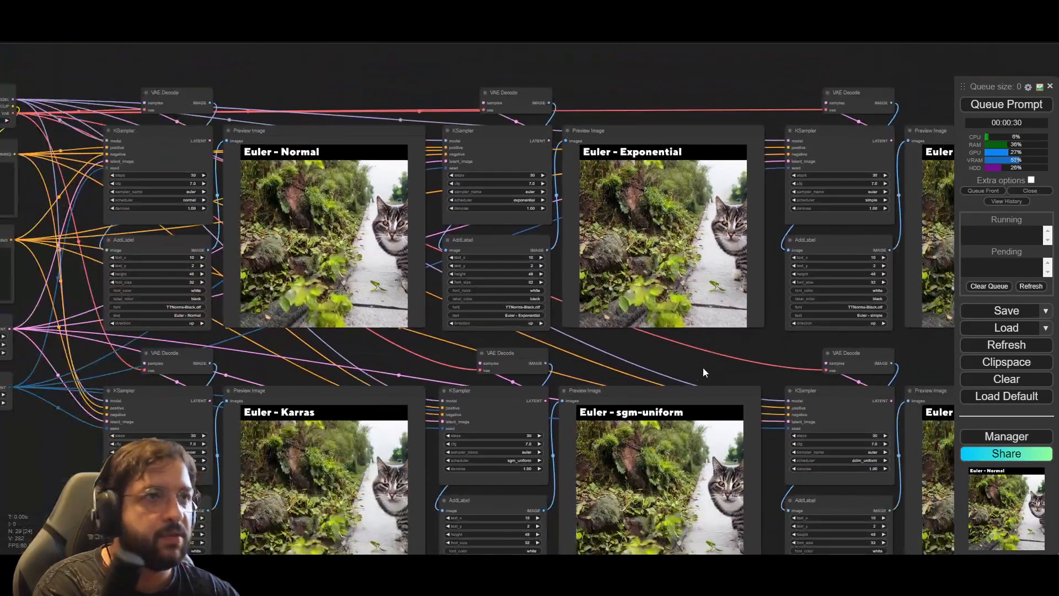
Step: Set the Seed Generator's seed to 4 and queue the workflow
drag(391, 351, 341, 315)
drag(42, 336, 165, 334)
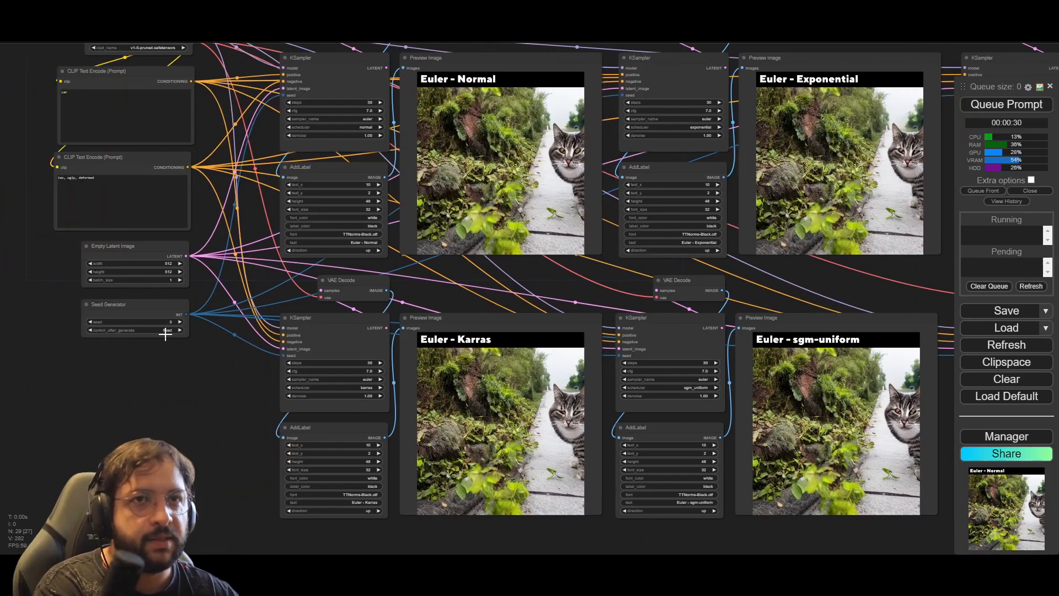
drag(828, 274, 817, 274)
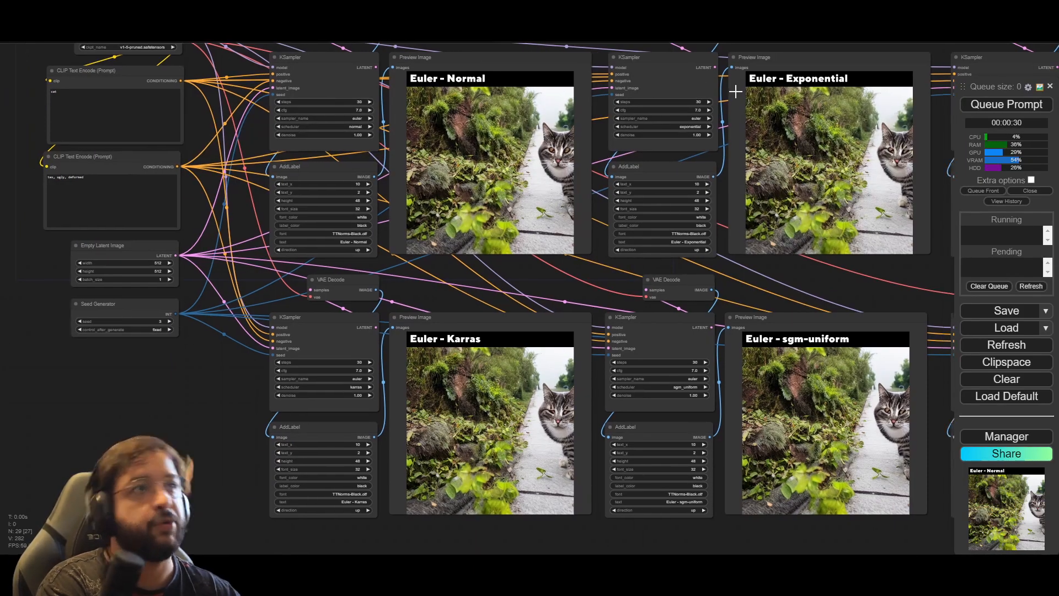
click(158, 320)
text(4)
key(Return)
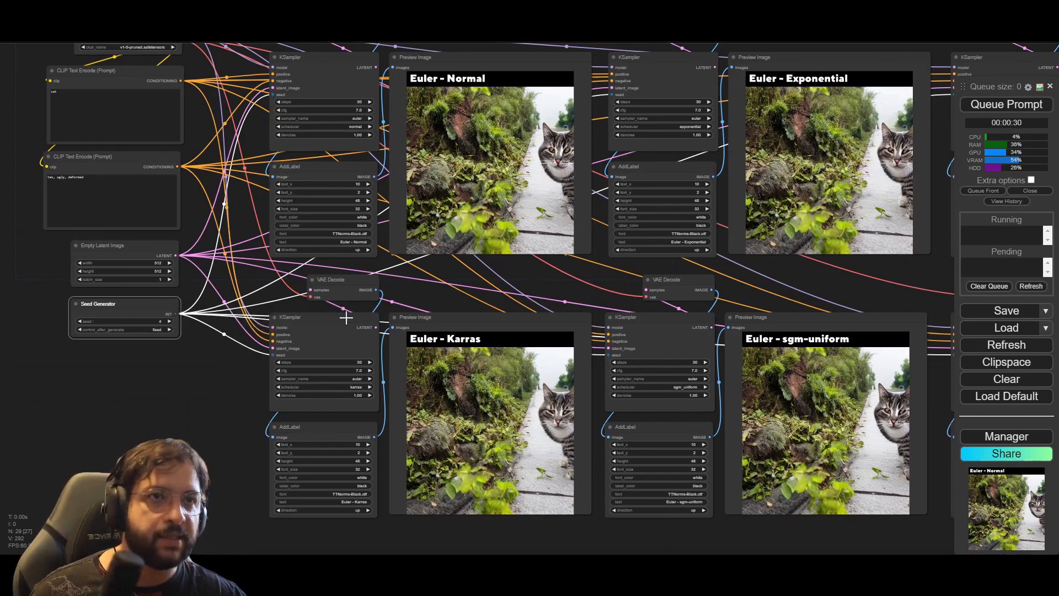
click(1013, 111)
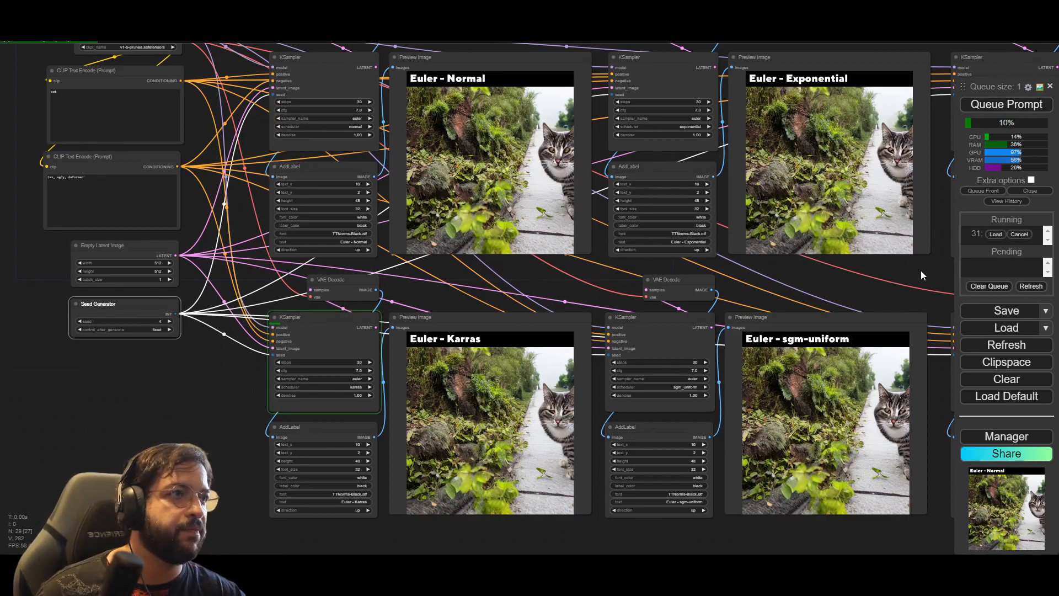
Step: Follow the seed 4 generation across the previews, examining the Euler - sgm-uniform image closely
drag(872, 286, 633, 301)
scroll(623, 303, down, 1)
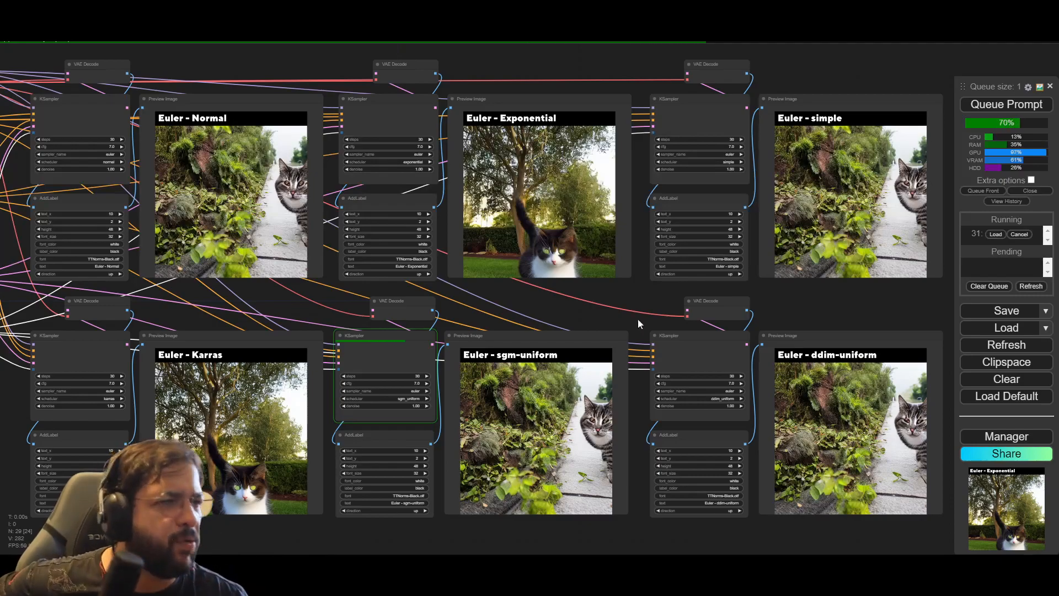
scroll(683, 433, up, 5)
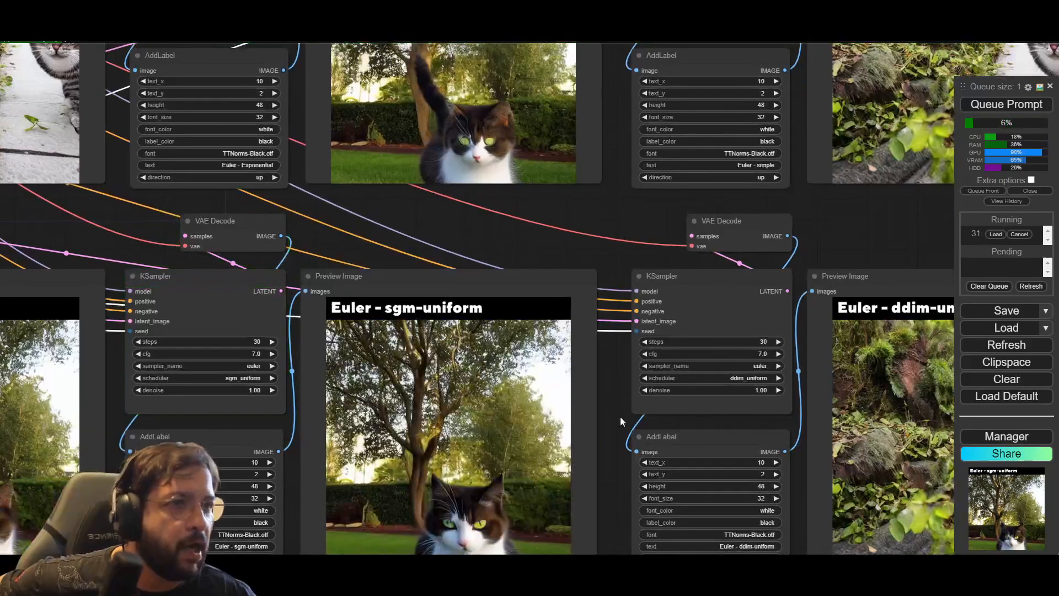
drag(622, 415, 596, 320)
scroll(306, 510, down, 3)
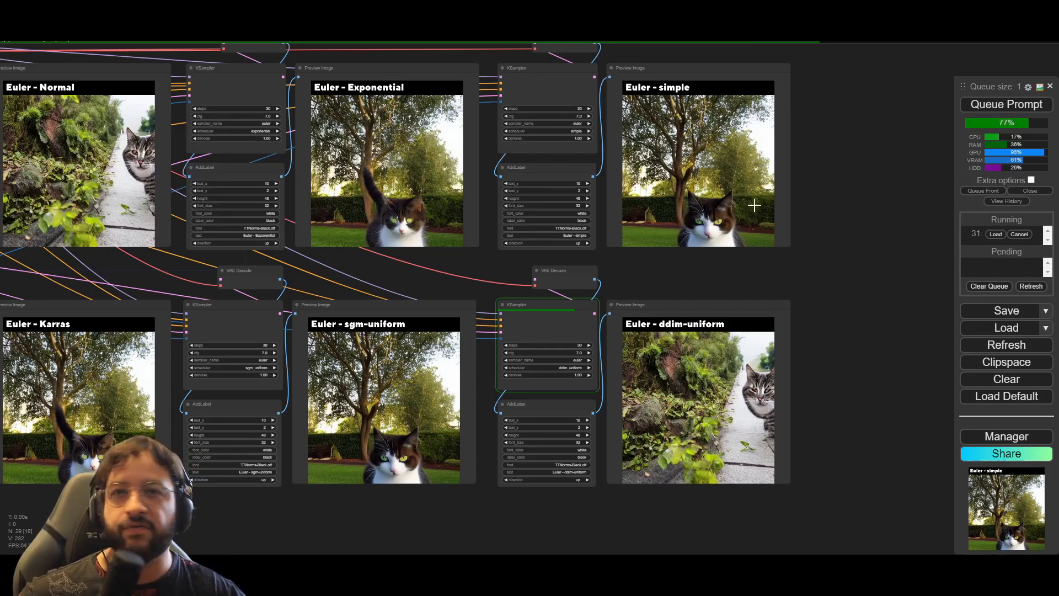
drag(819, 256, 783, 237)
double_click(790, 209)
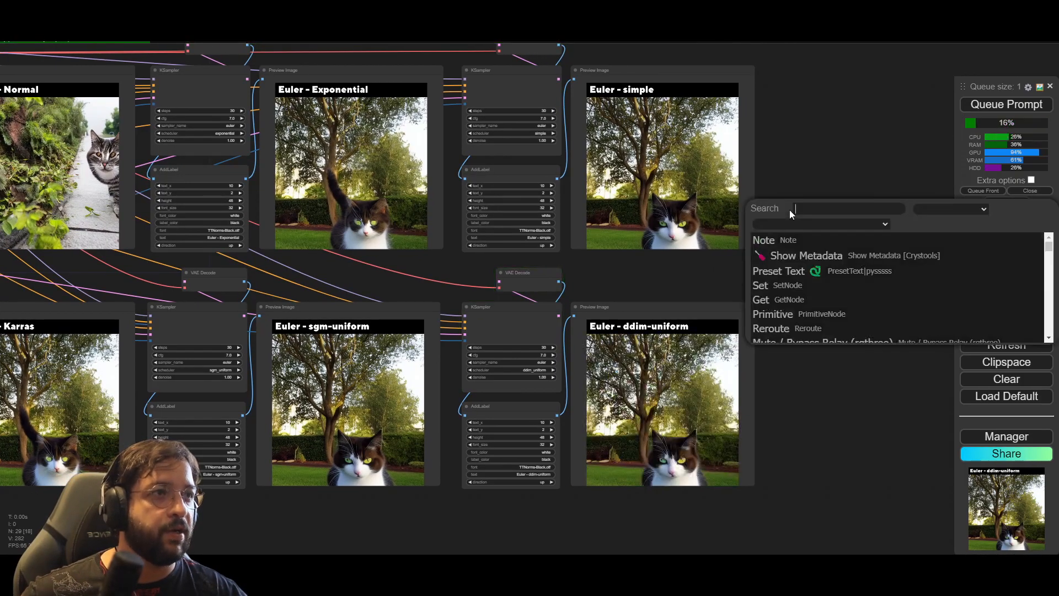
right_click(802, 140)
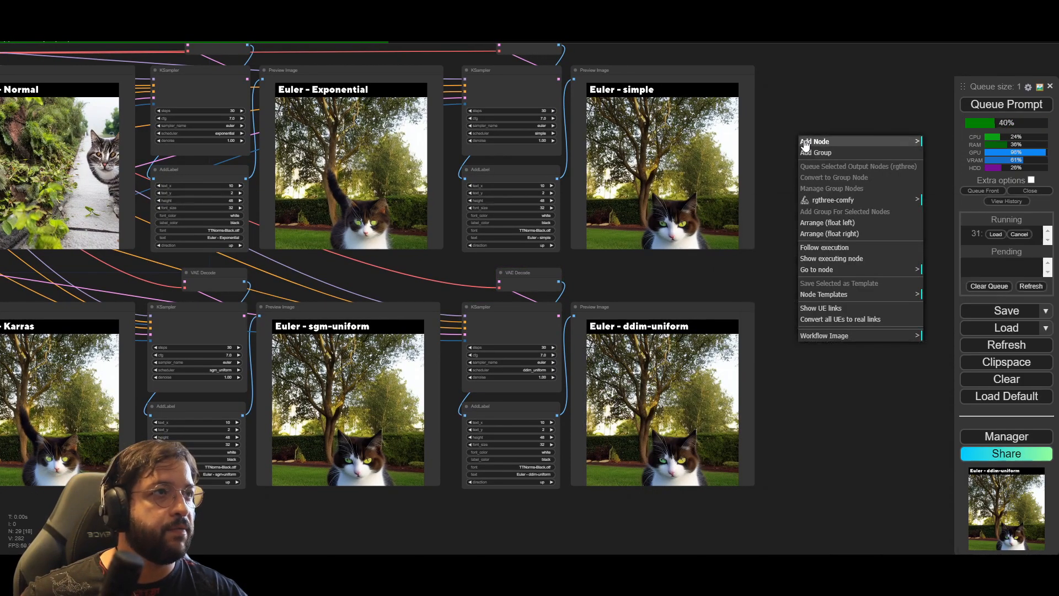
right_click(771, 130)
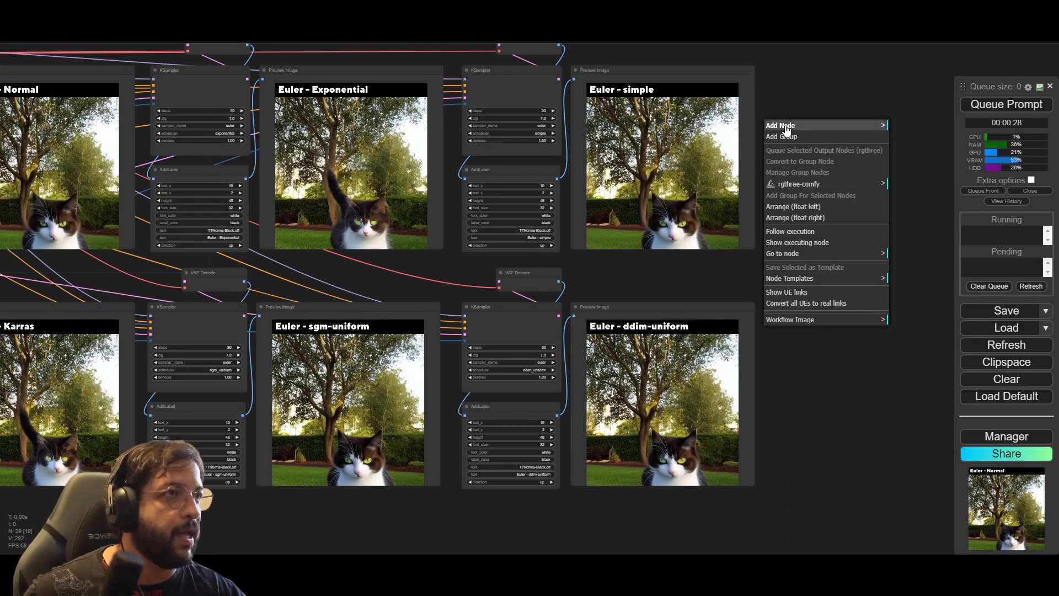
click(786, 126)
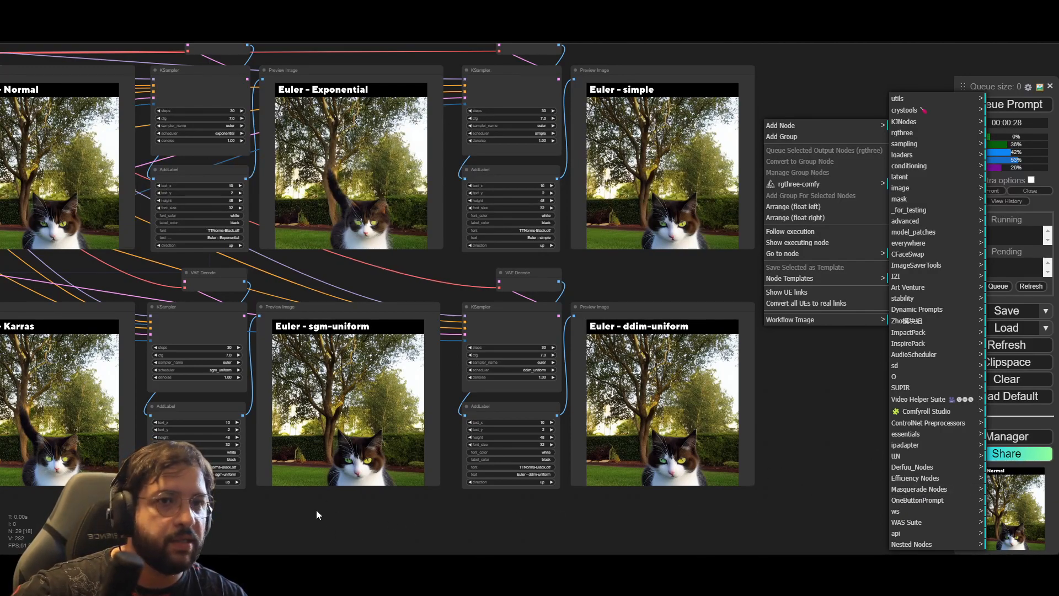
click(841, 515)
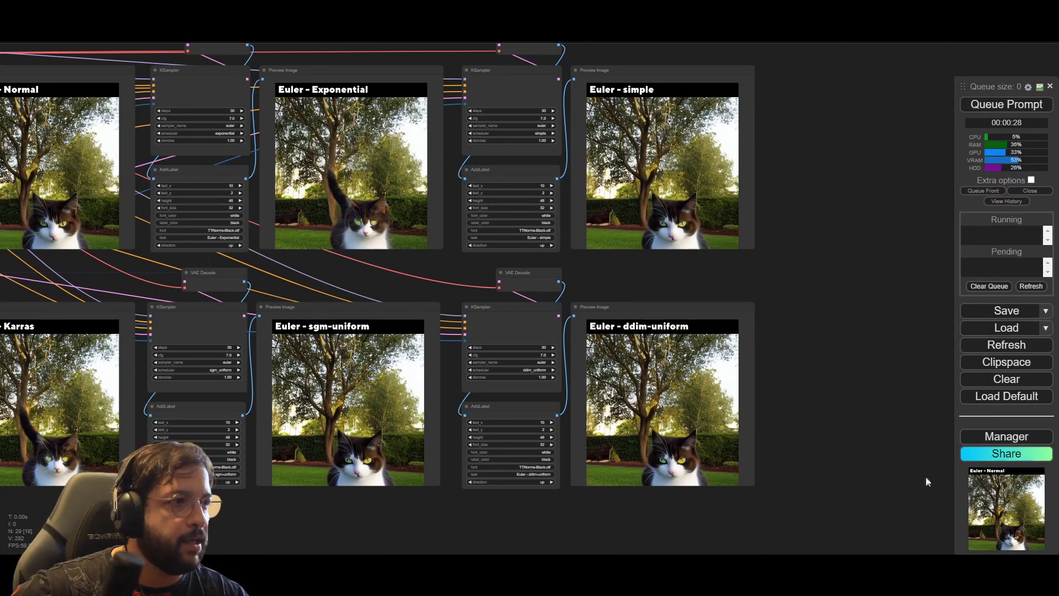
click(1018, 440)
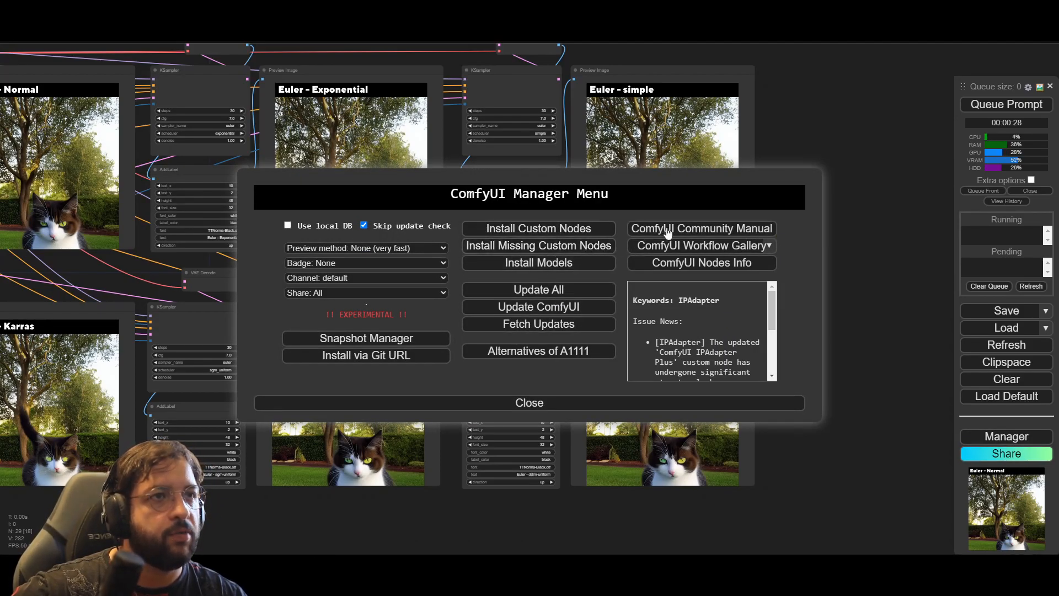
click(782, 406)
Step: Compare the finished seed 4 cat previews across all six Euler schedulers, from Normal and Karras through to simple and ddim-uniform
drag(108, 530, 417, 504)
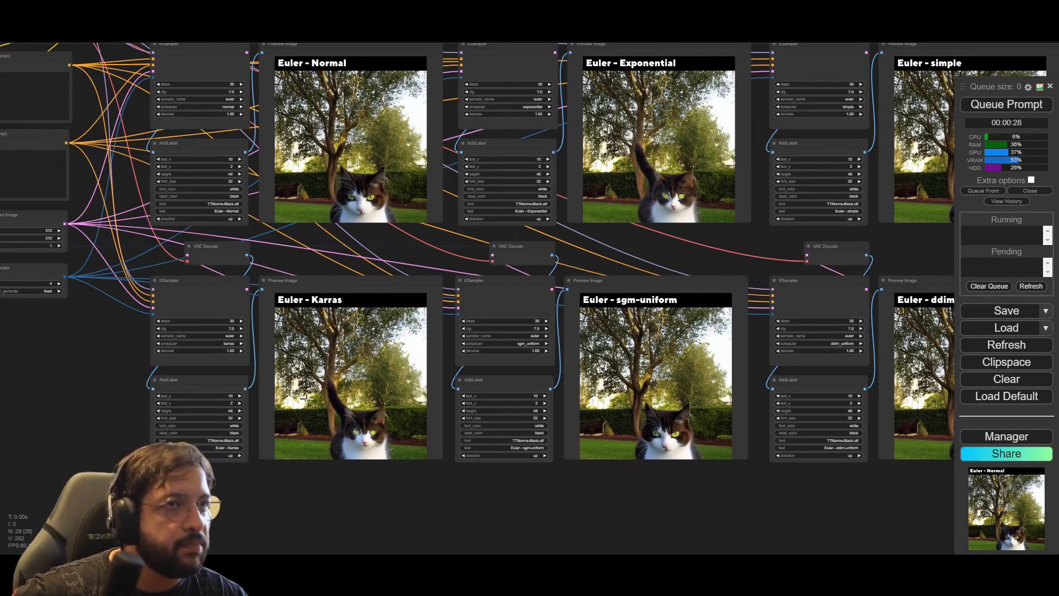
scroll(405, 293, up, 4)
scroll(458, 250, down, 1)
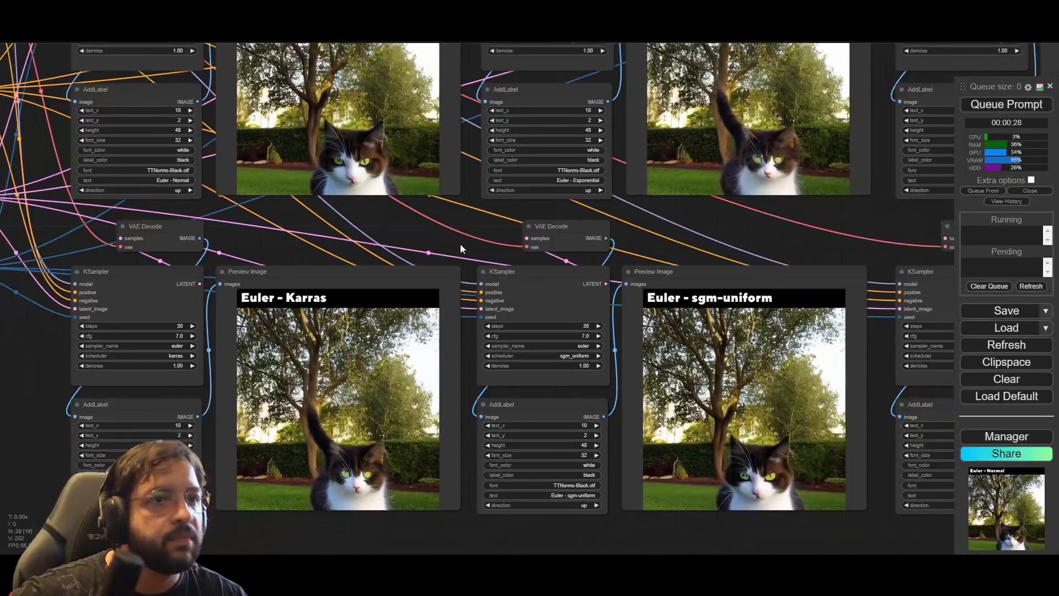
drag(471, 226, 478, 326)
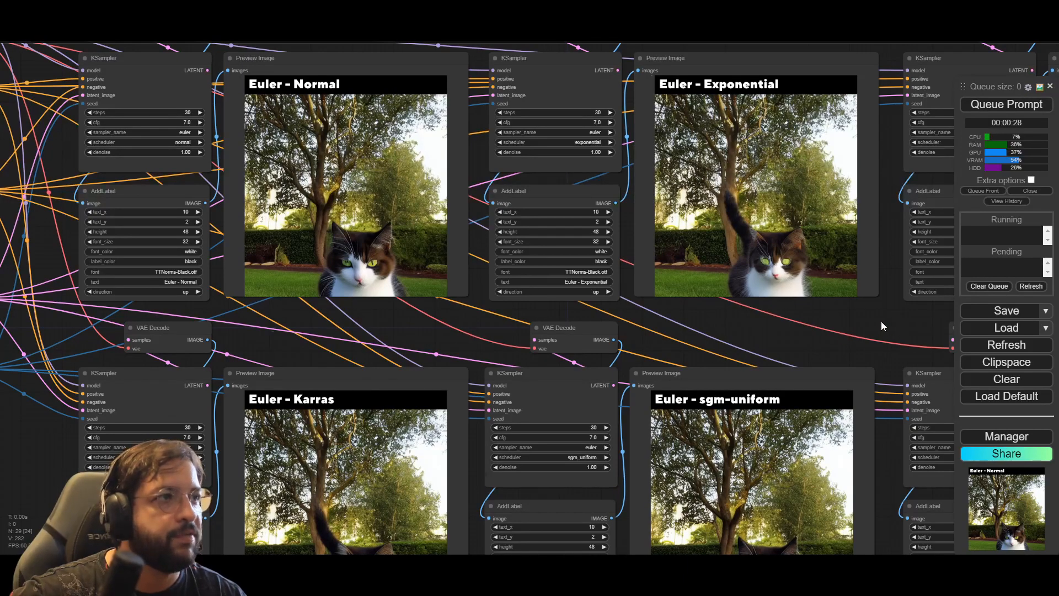
drag(883, 326, 307, 307)
drag(806, 340, 836, 207)
Step: Set the Seed Generator's seed to 5 and bring the whole six-scheduler workflow into view
drag(328, 499, 896, 517)
drag(432, 187, 645, 315)
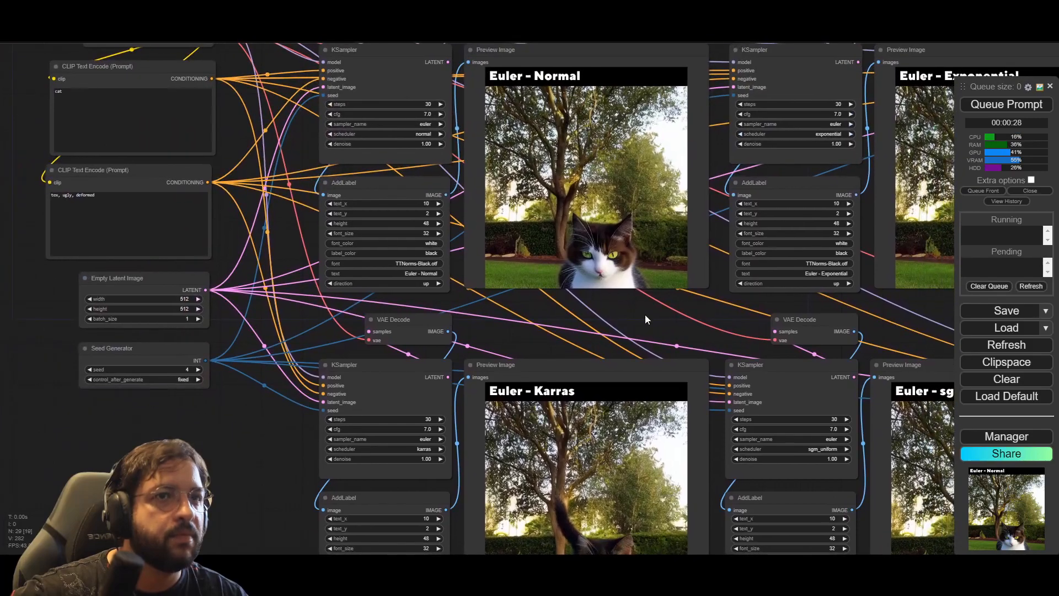
click(186, 364)
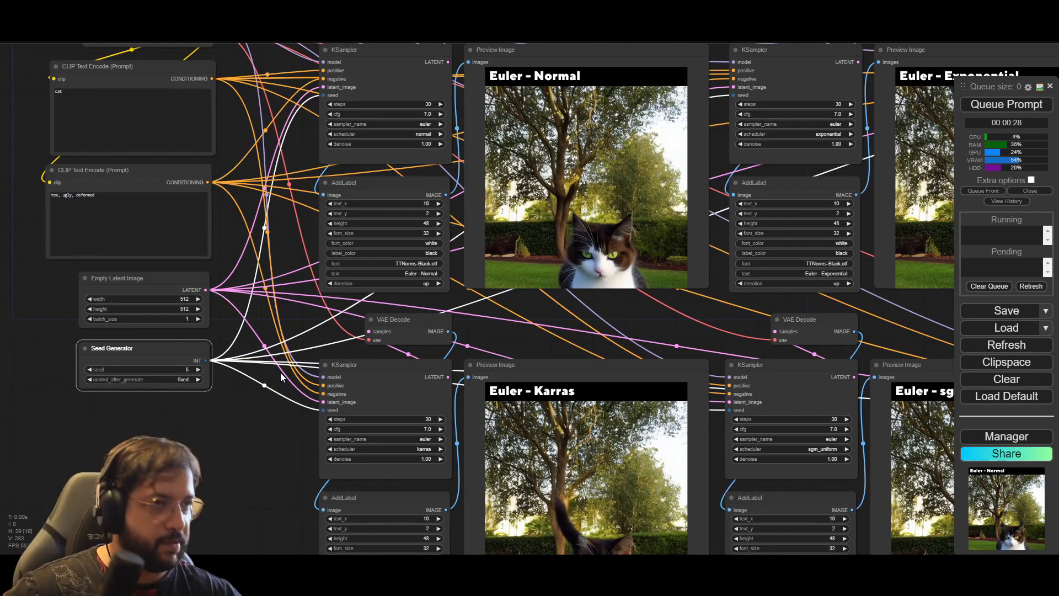
scroll(541, 347, down, 6)
drag(804, 135, 560, 75)
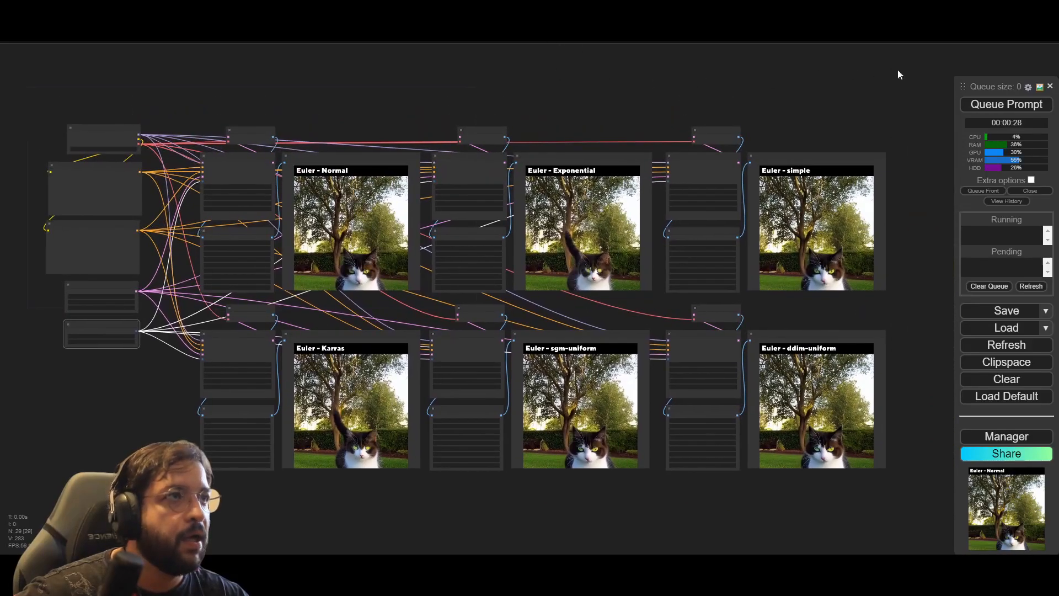
Step: Dismiss the WhatsApp notification and follow the seed 5 generation across the Euler scheduler previews
scroll(634, 83, up, 3)
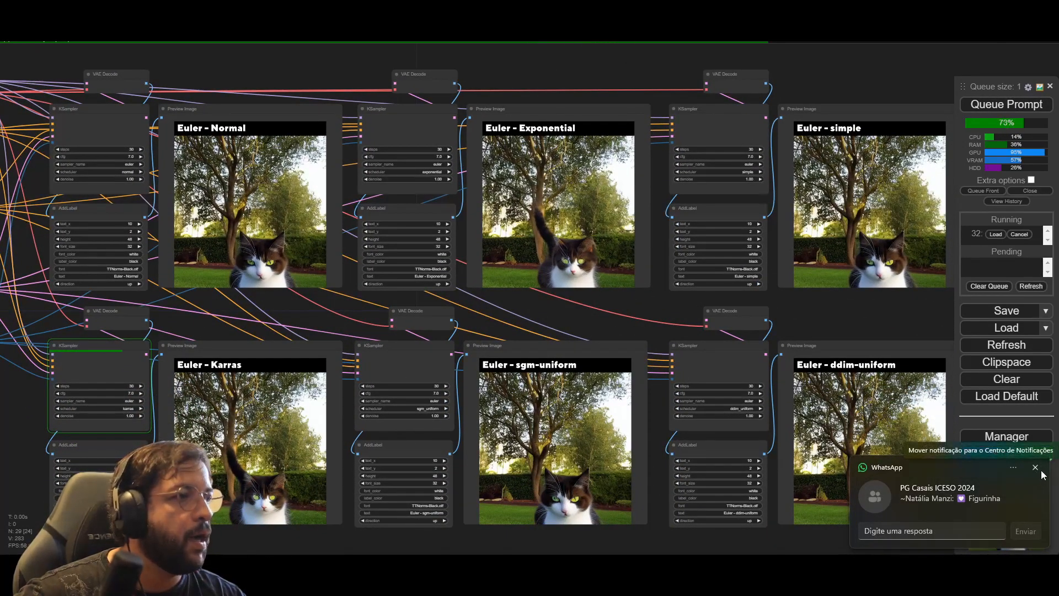
click(1035, 468)
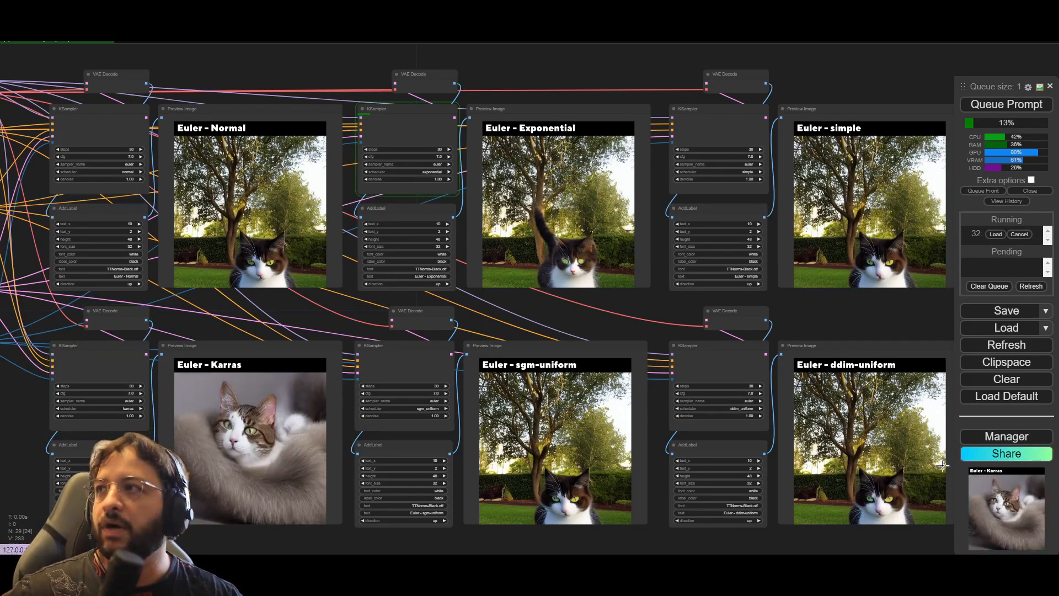
drag(536, 70, 480, 70)
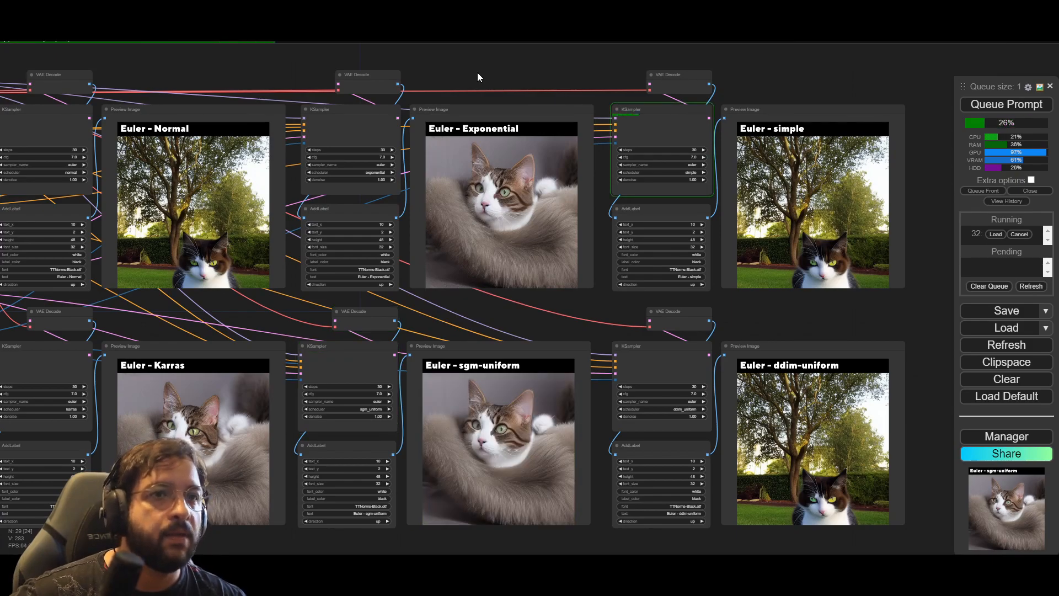
Step: Examine the seed 5 Euler - sgm-uniform image closely and compare it with the previews of the other five schedulers
scroll(504, 406, up, 8)
drag(571, 257, 588, 103)
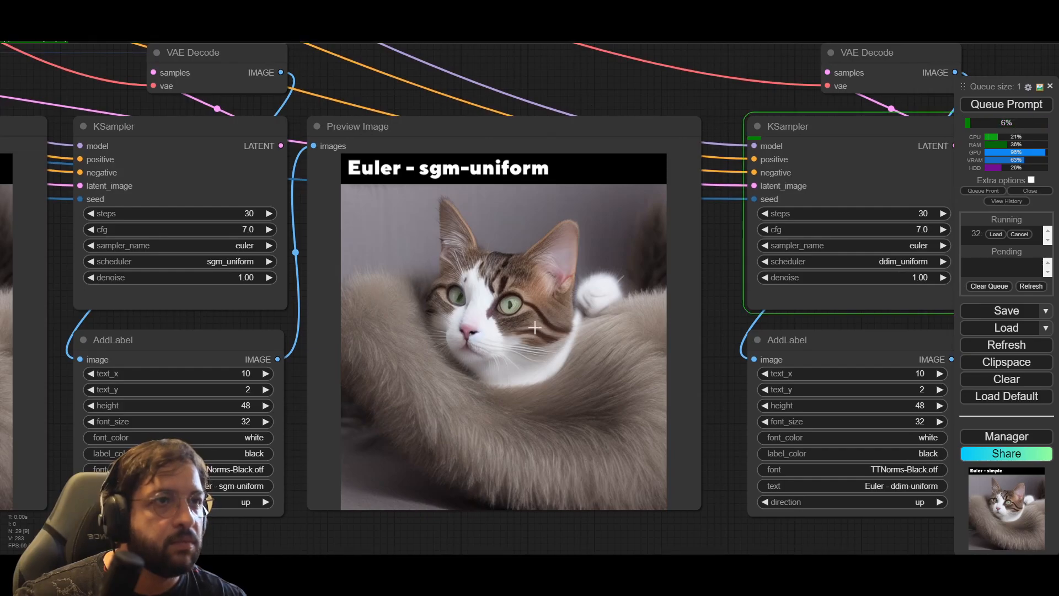
scroll(542, 271, down, 6)
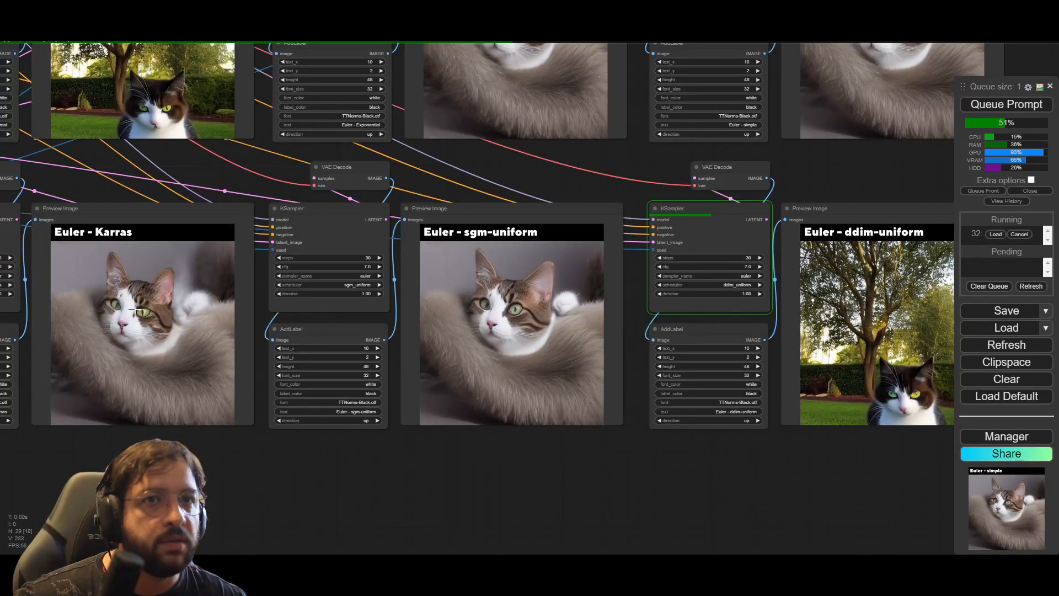
drag(216, 160, 227, 253)
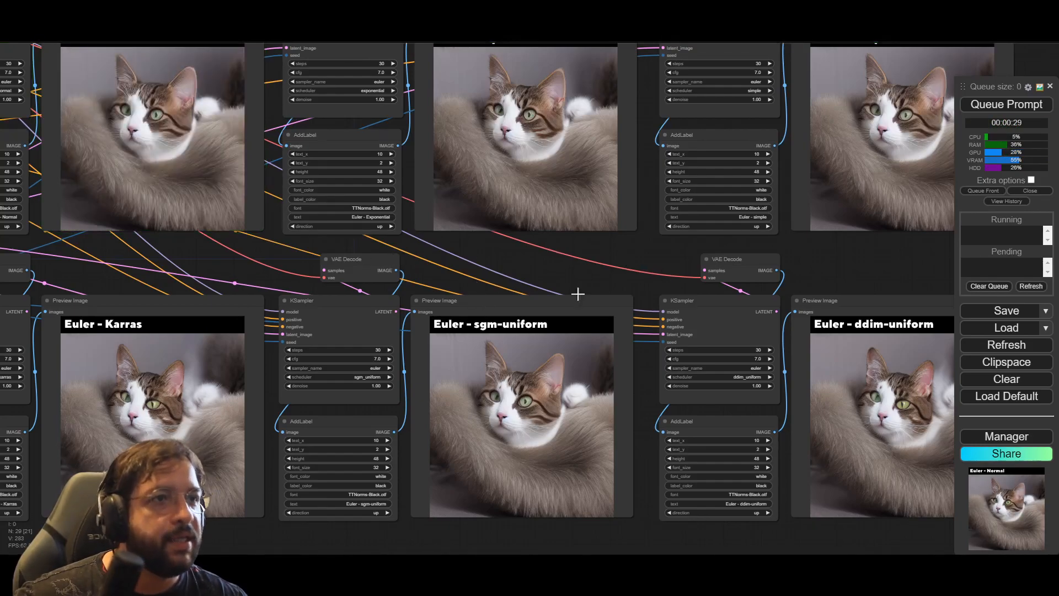
scroll(649, 259, down, 1)
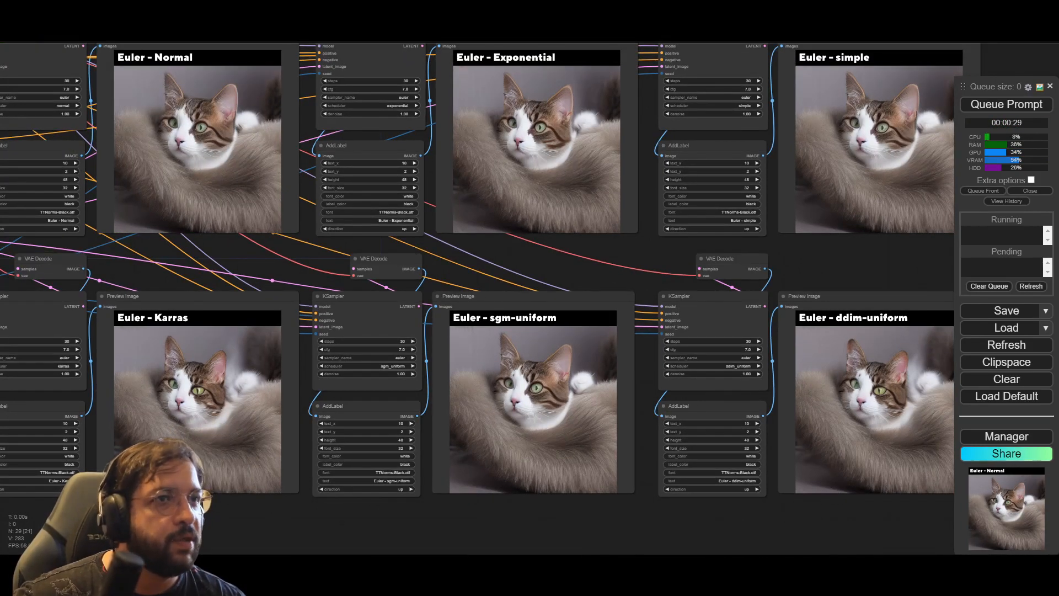
scroll(535, 417, up, 2)
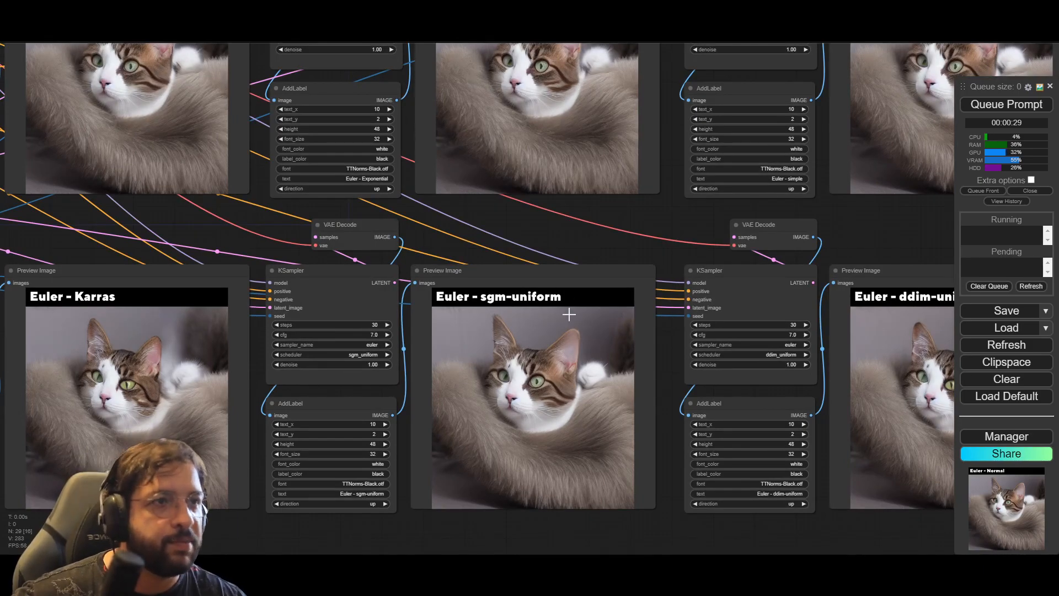
scroll(629, 280, down, 6)
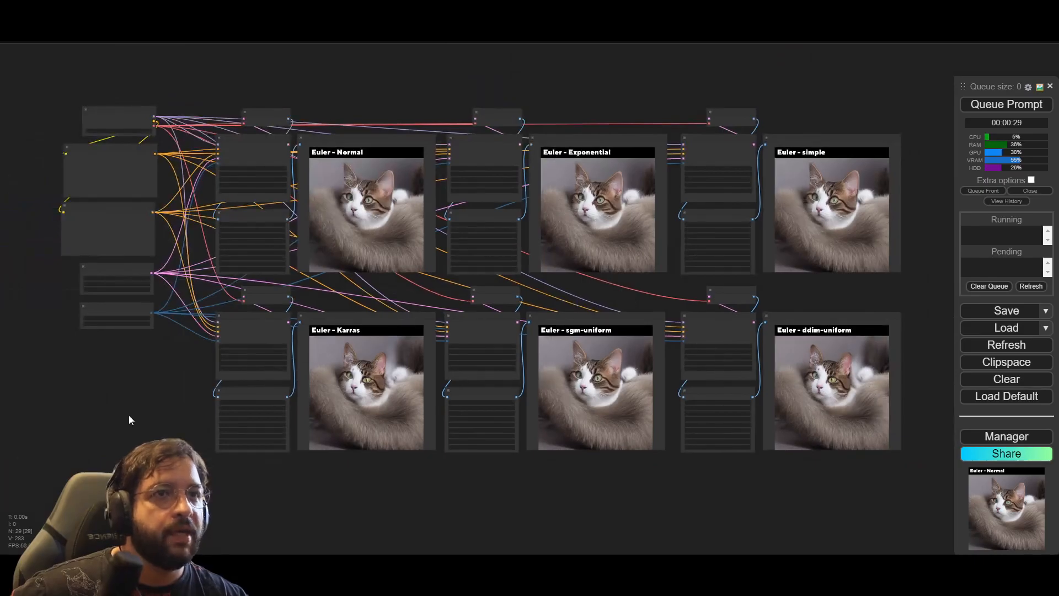
Step: Review the seed 5 workflow from the checkpoint, prompt and Seed Generator nodes through to the Normal, Exponential, Karras and sgm-uniform previews
scroll(130, 415, up, 1)
drag(141, 397, 94, 416)
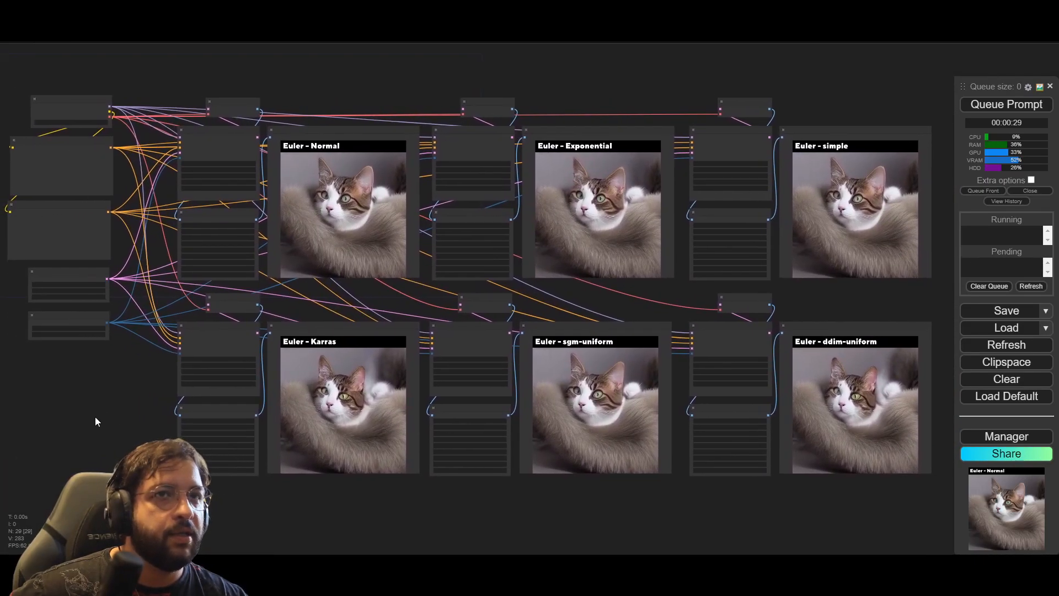
scroll(97, 420, up, 6)
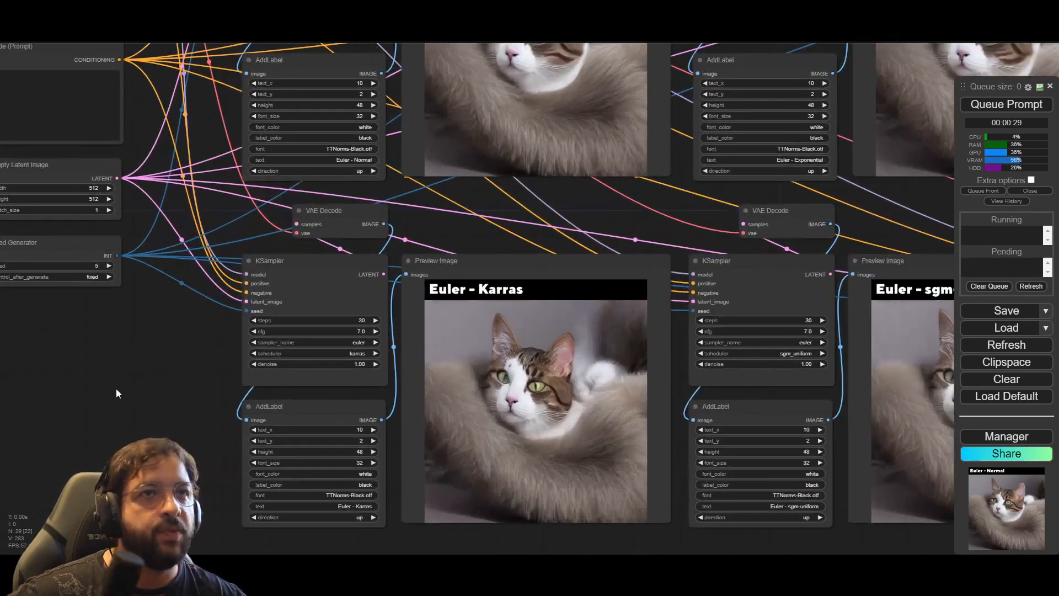
drag(145, 135, 180, 329)
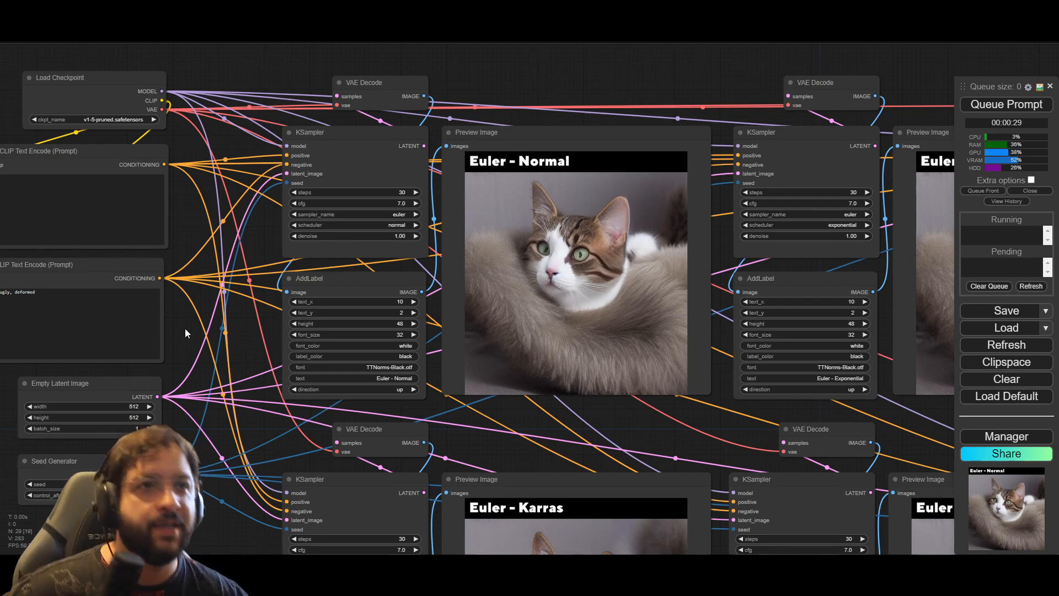
scroll(208, 384, down, 3)
drag(198, 513, 132, 451)
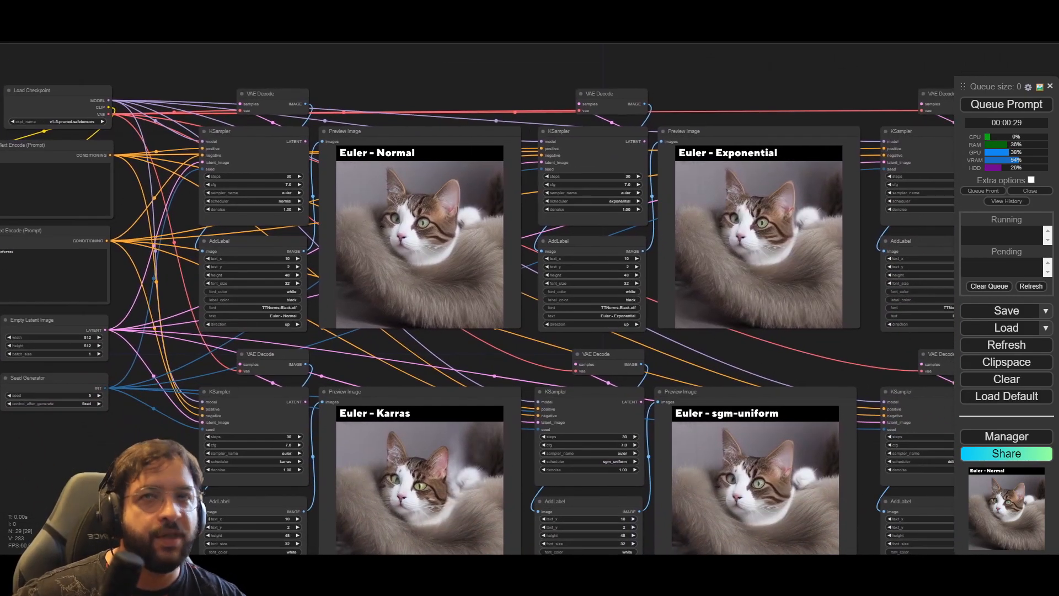